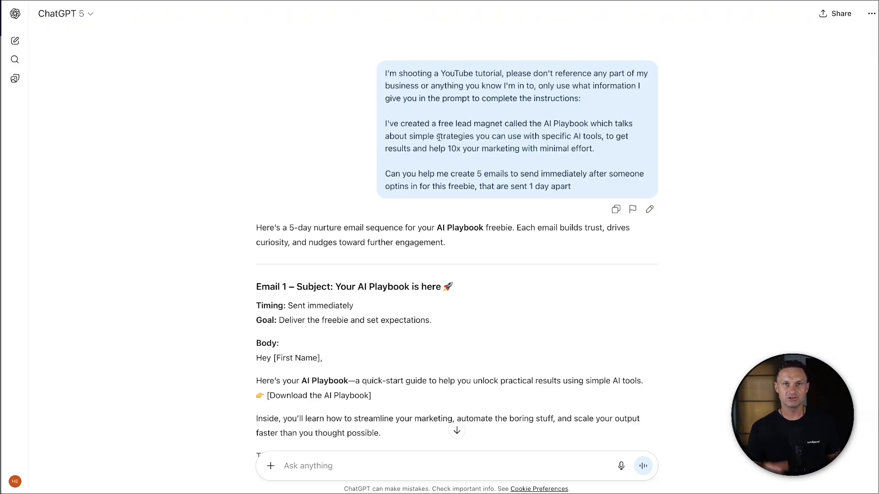
pyautogui.scroll(-20, 433, 216)
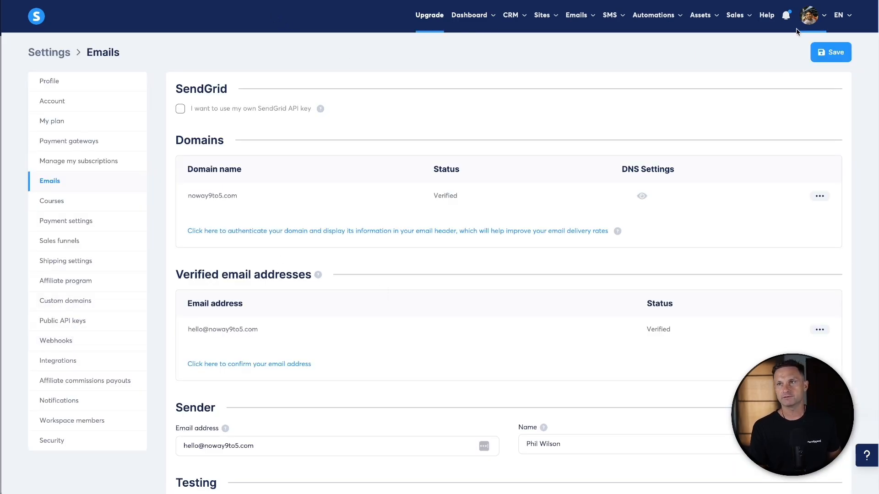
# Check the custom domains and the verified sender email address in the account settings.
pyautogui.click(69, 302)
pyautogui.moveTo(178, 148); pyautogui.dragTo(256, 152)
pyautogui.click(296, 270)
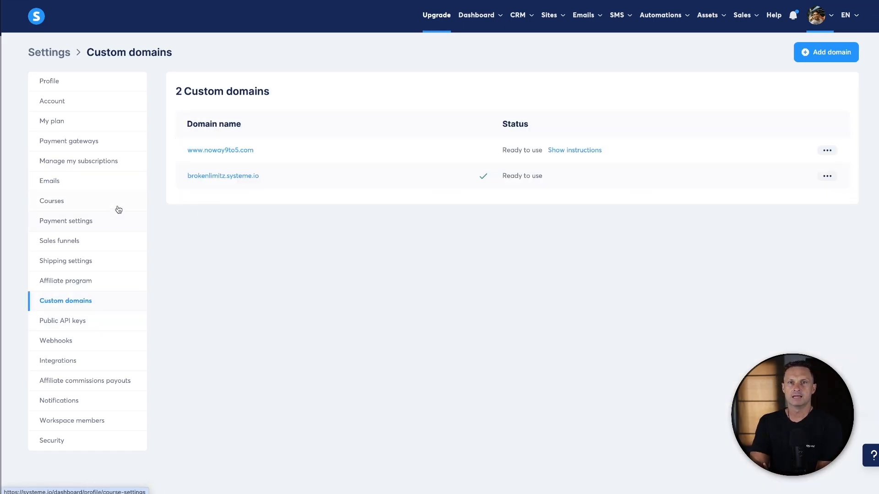
pyautogui.click(64, 187)
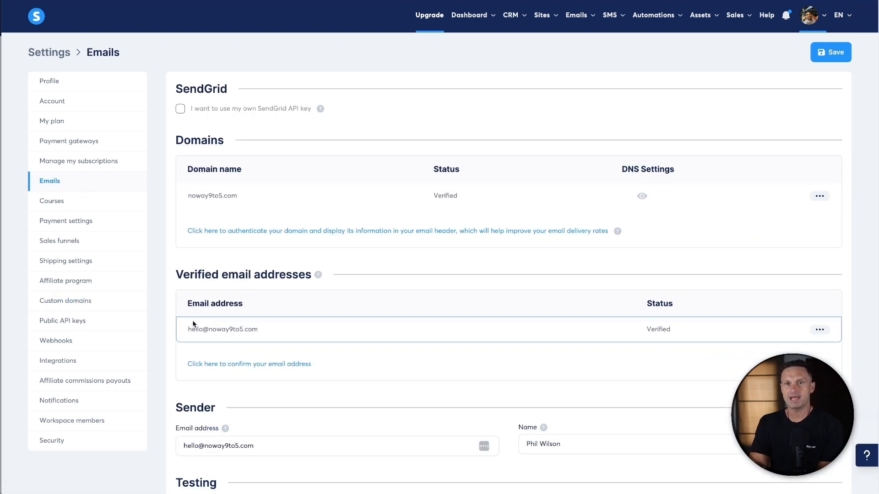
pyautogui.moveTo(185, 329); pyautogui.dragTo(283, 330)
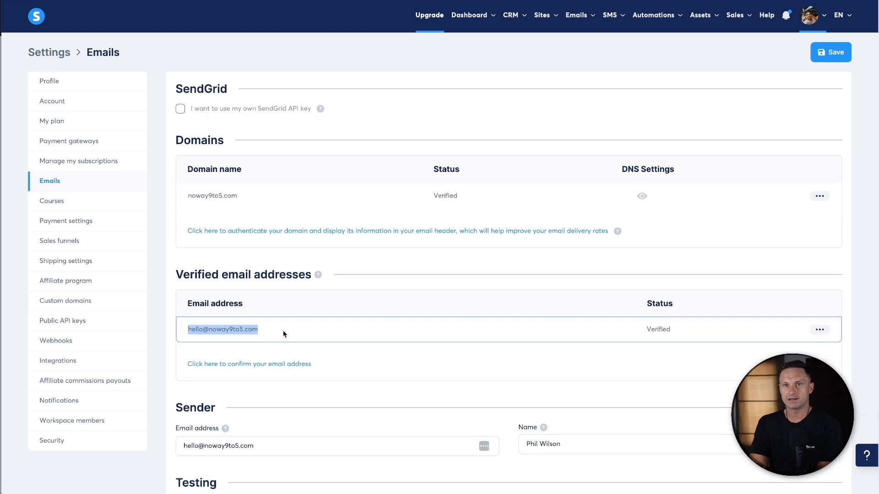
pyautogui.click(355, 403)
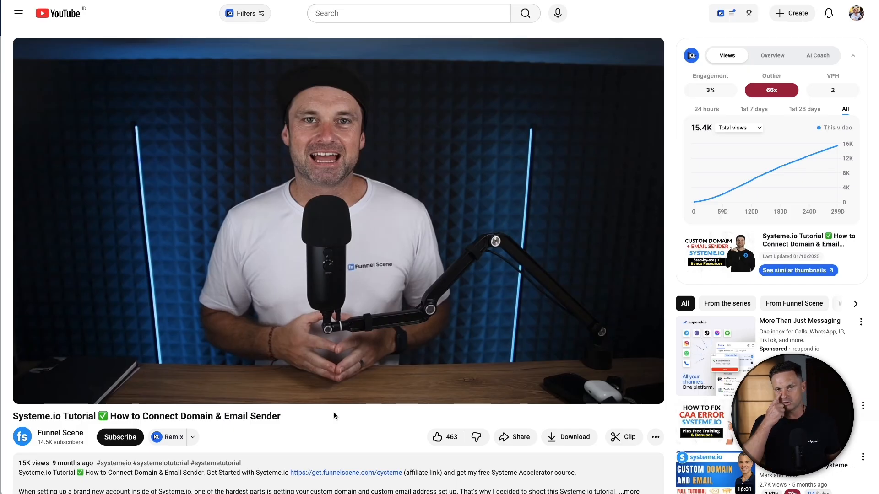
# Start a new email campaign and name it "AI Playbook".
pyautogui.moveTo(237, 272)
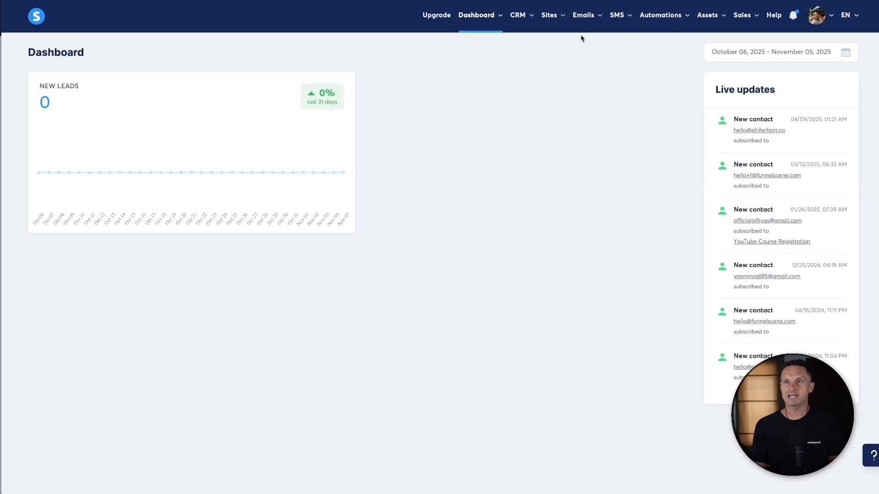
pyautogui.moveTo(585, 28)
pyautogui.click(591, 59)
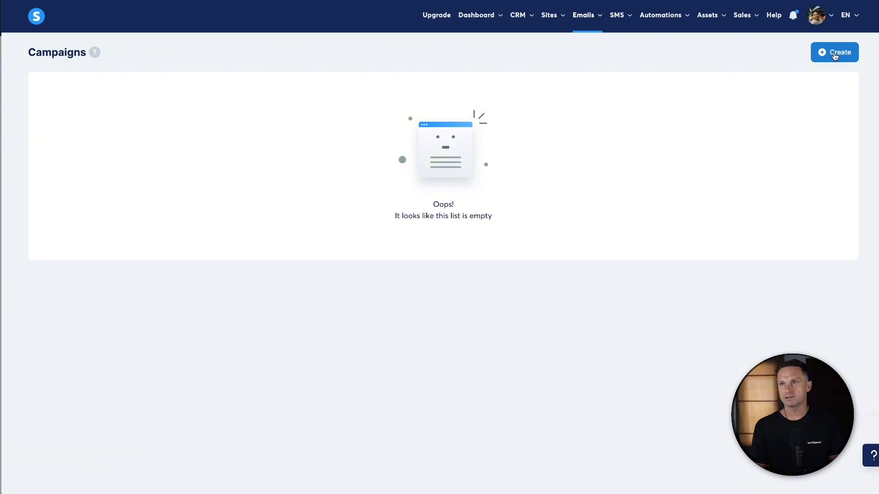
pyautogui.click(835, 54)
pyautogui.click(428, 190)
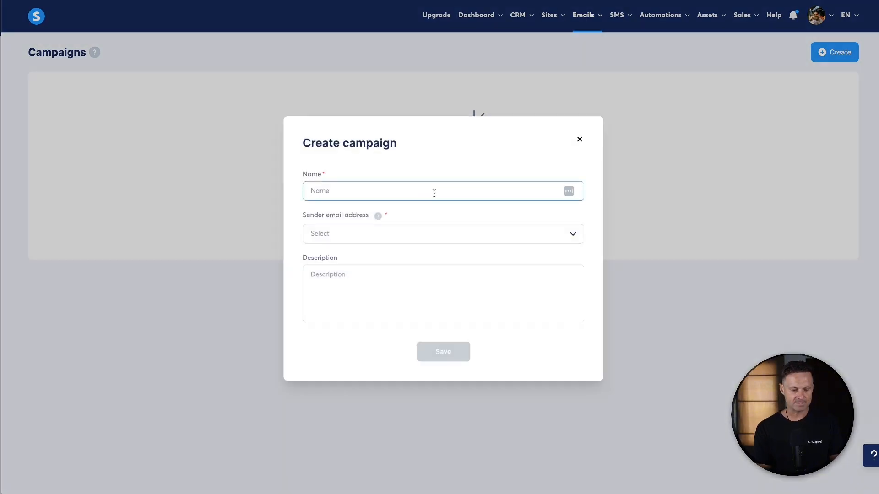
pyautogui.write('Al')
pyautogui.write(' Playbo')
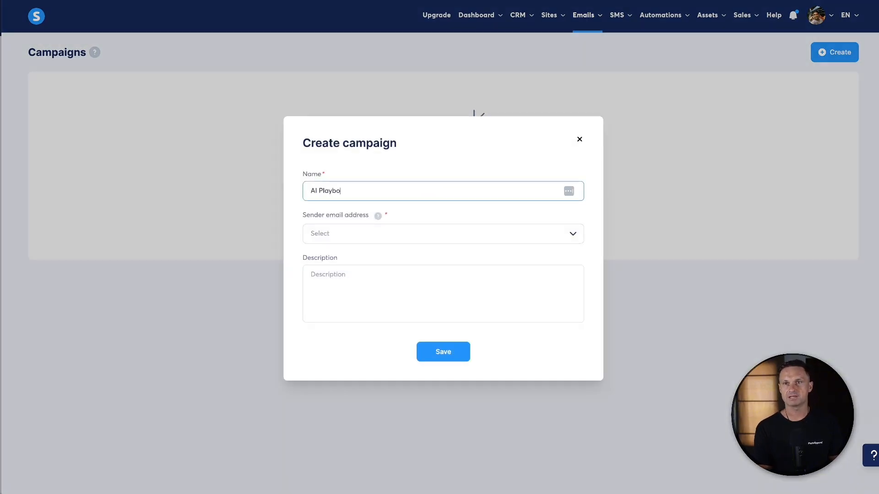
pyautogui.write('ok')
pyautogui.press('Tab')
# Choose the verified sender email address for the campaign and save it.
pyautogui.moveTo(303, 215); pyautogui.dragTo(333, 214)
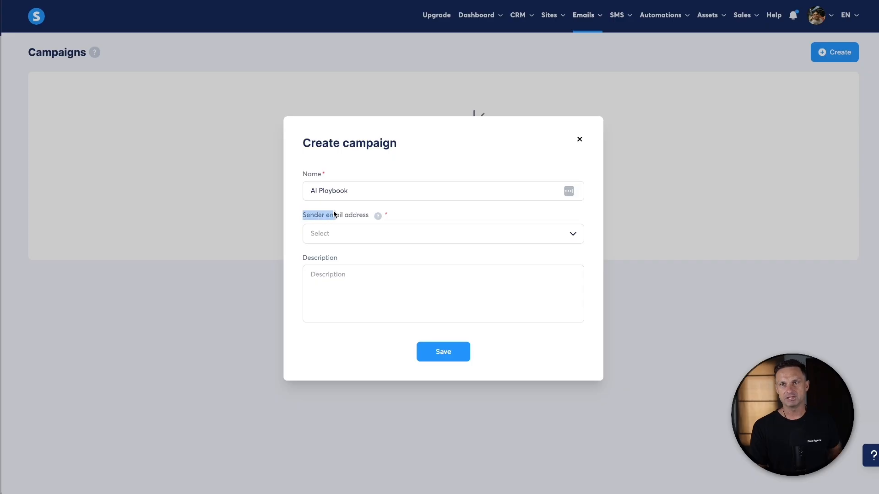
pyautogui.click(379, 234)
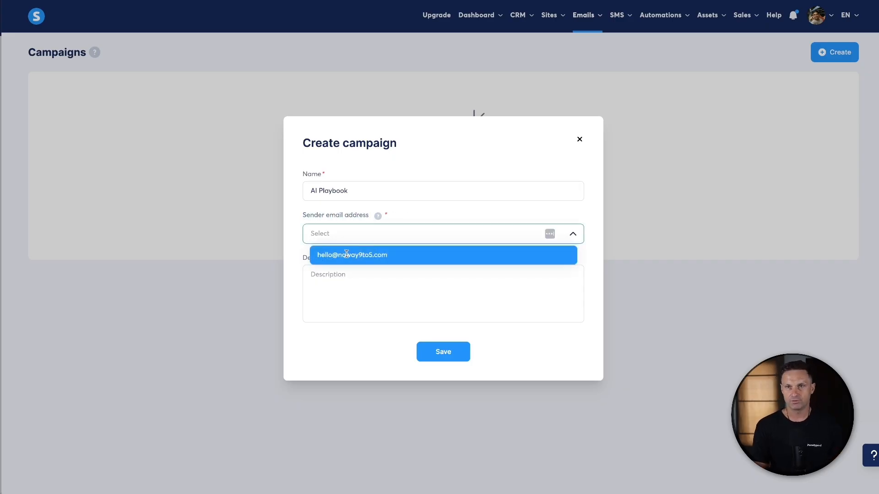
pyautogui.click(347, 254)
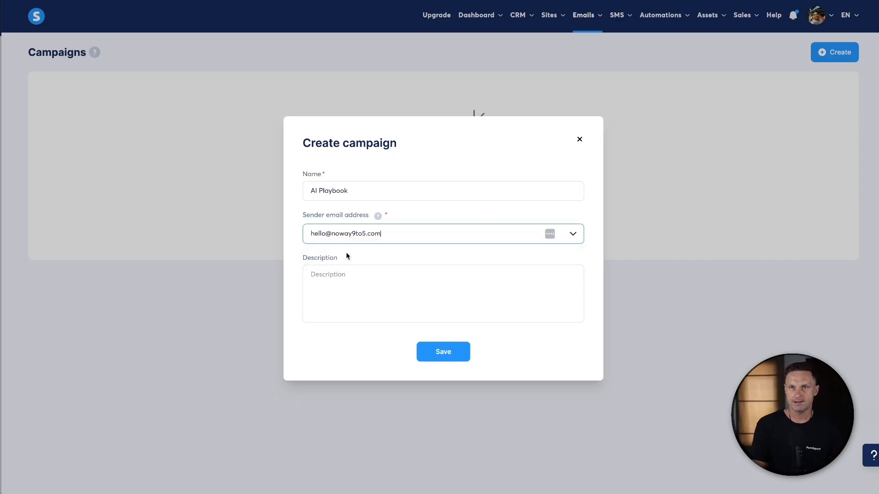
pyautogui.click(449, 354)
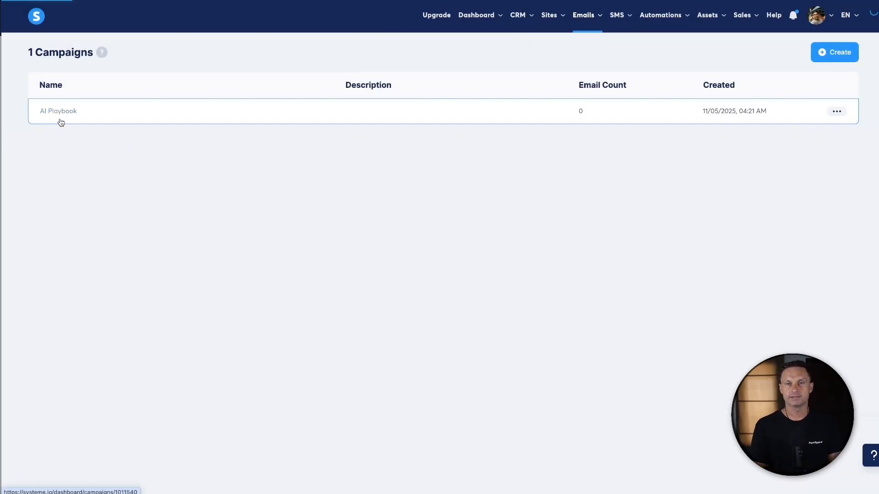
# Add an email to the AI Playbook campaign with the placeholder subject "Subject", using the Classic editor.
pyautogui.click(58, 118)
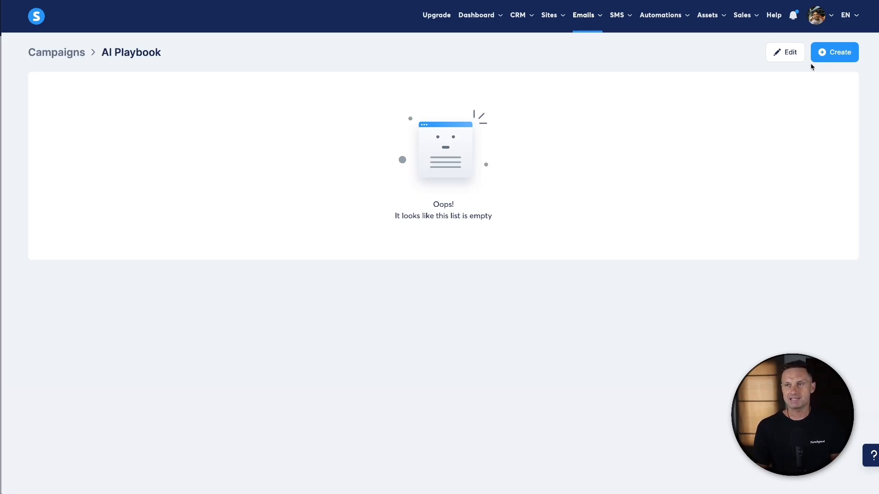
pyautogui.click(832, 57)
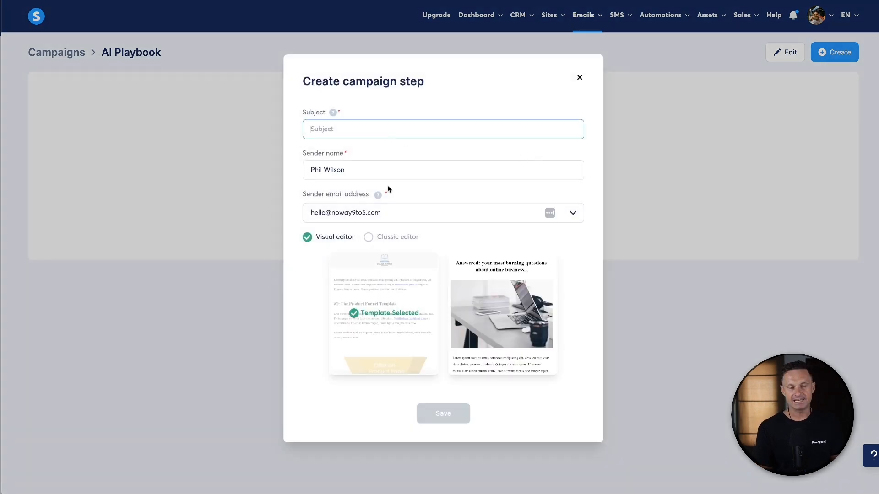
pyautogui.write('Subject')
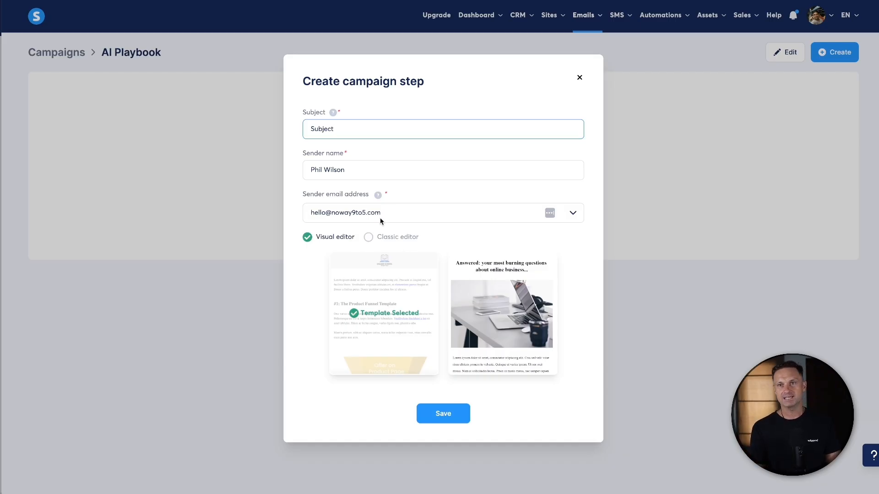
pyautogui.click(378, 237)
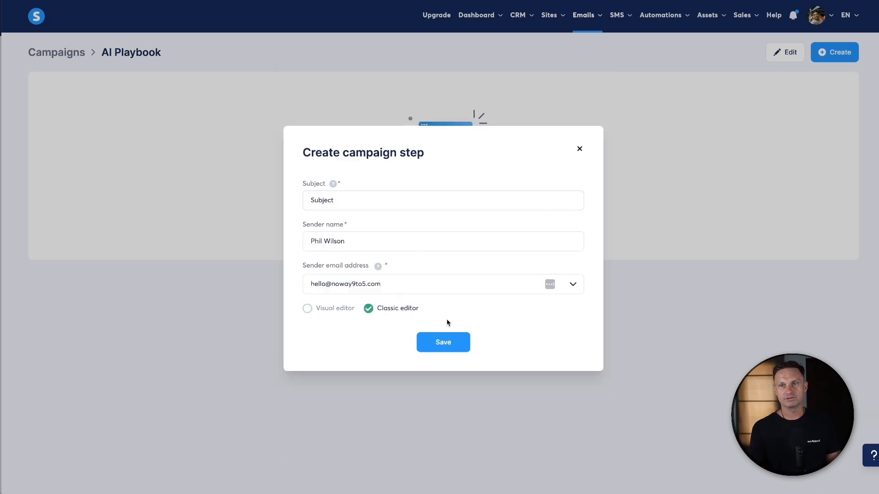
pyautogui.click(446, 342)
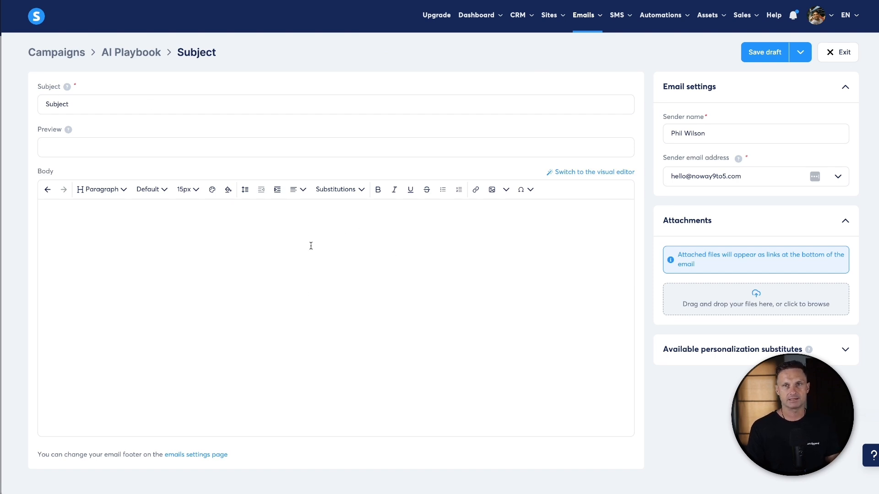
# Change the email's subject to "Here is your AI Playbook" and begin the body with "Hey".
pyautogui.doubleClick(120, 102)
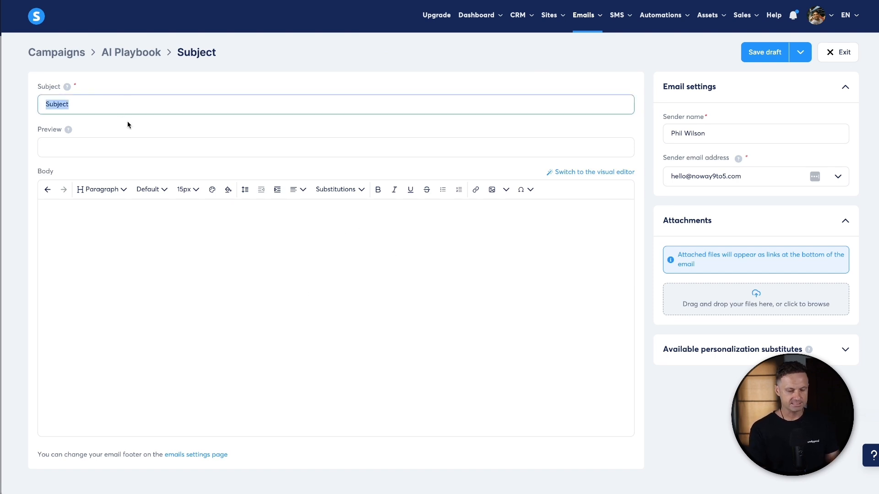
pyautogui.write('Here is your a')
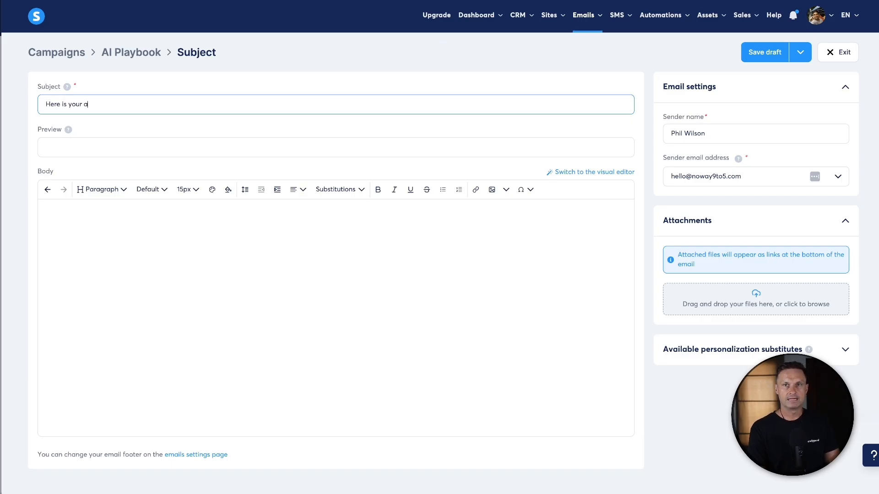
pyautogui.press('BackSpace')
pyautogui.write('AI Playbook')
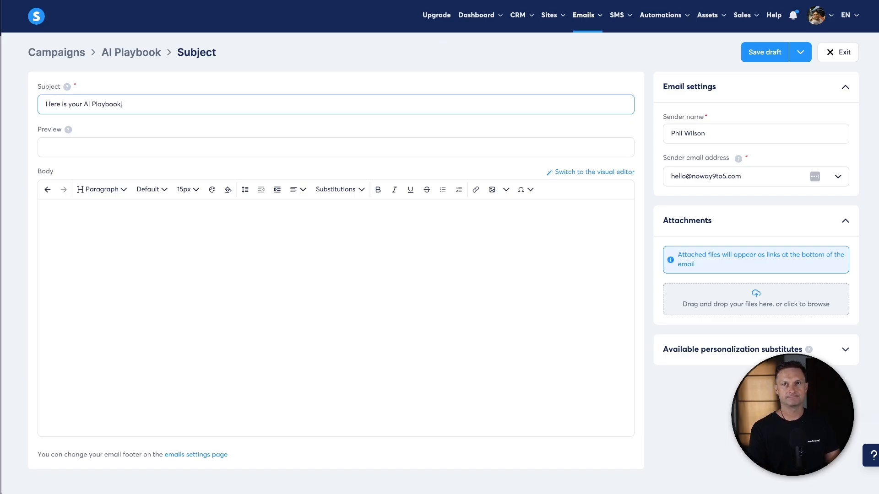
pyautogui.write('.')
pyautogui.press('BackSpace')
pyautogui.press('BackSpace')
pyautogui.click(159, 266)
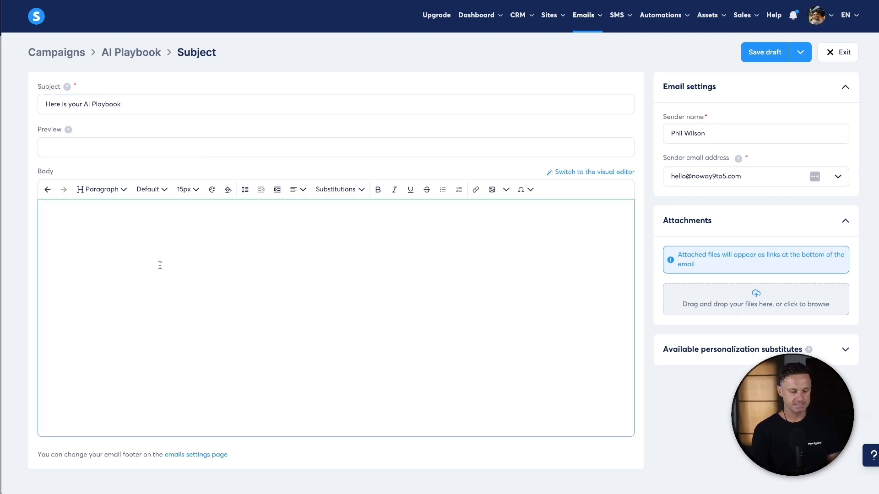
pyautogui.write('Hey')
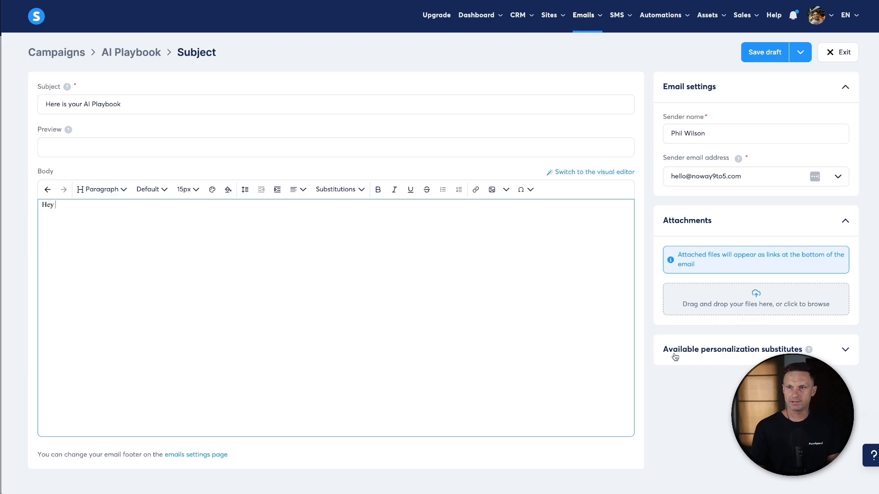
# Try pasting the {first_name} substitute from the available personalization substitutes after "Hey" in the body.
pyautogui.click(842, 351)
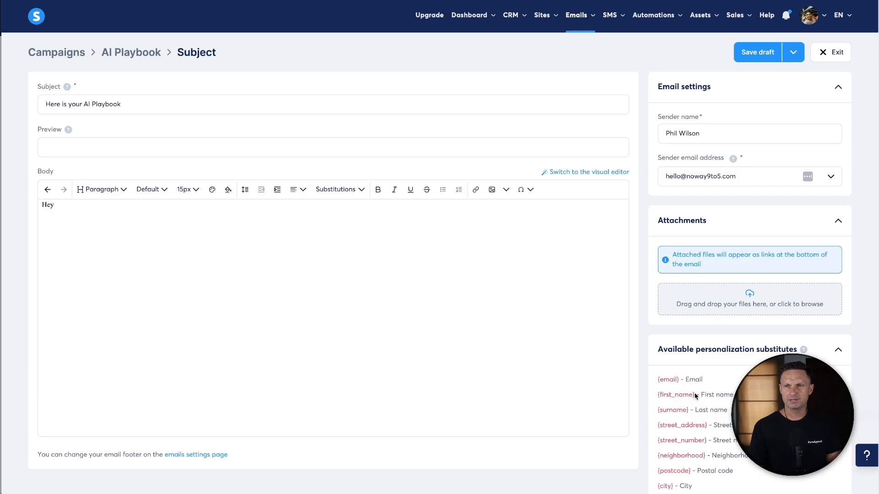
pyautogui.moveTo(694, 395); pyautogui.dragTo(657, 398)
pyautogui.press('super+c')
pyautogui.click(167, 269)
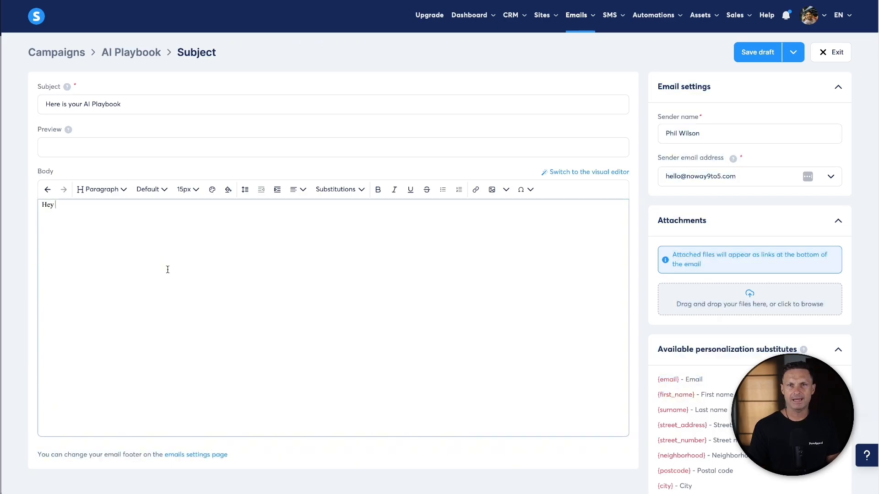
pyautogui.press('super+v')
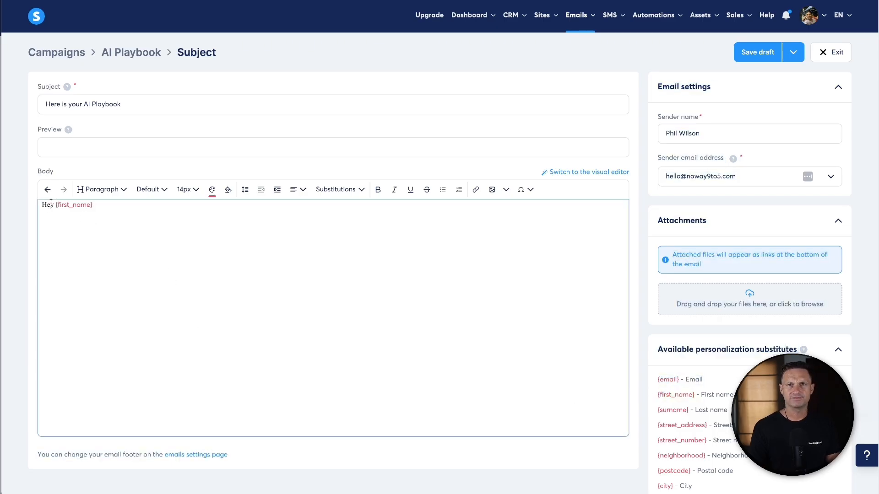
pyautogui.press('super+z')
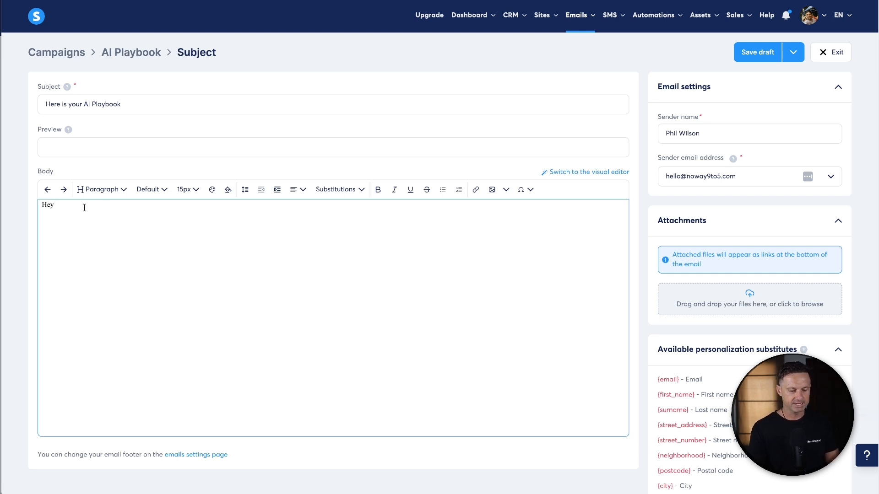
# Complete the greeting in the email body with the plain text "{first_name}," and compare it with the opt-in form's name field.
pyautogui.write('{')
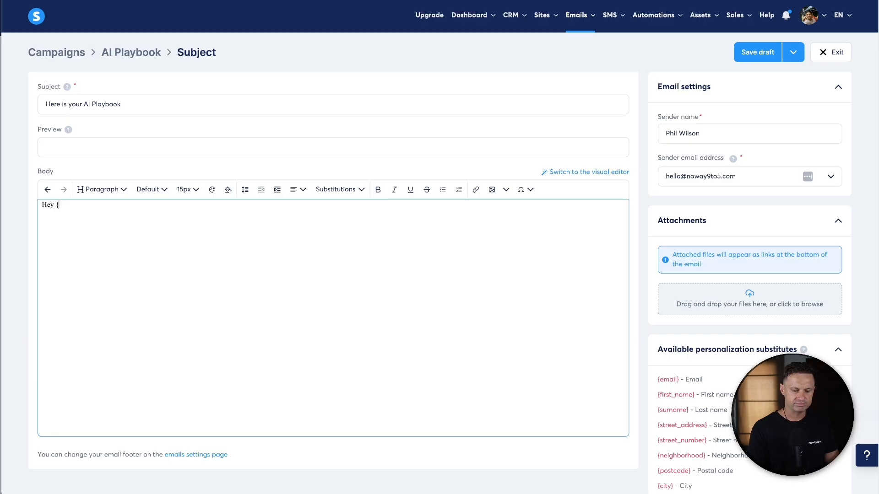
pyautogui.write('first_name')
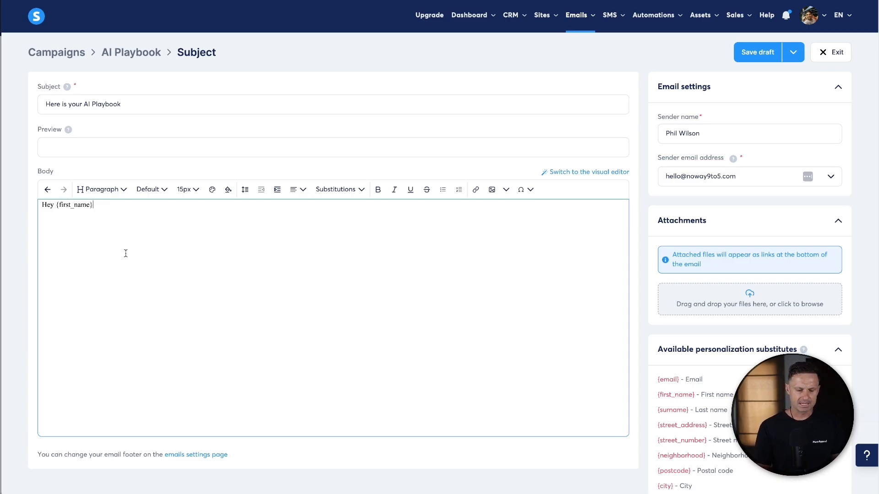
pyautogui.write(',')
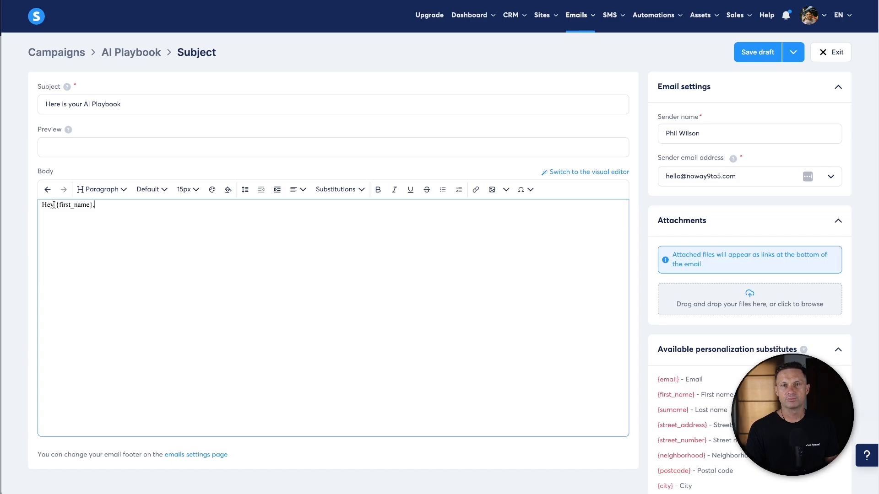
pyautogui.moveTo(53, 205); pyautogui.dragTo(91, 201)
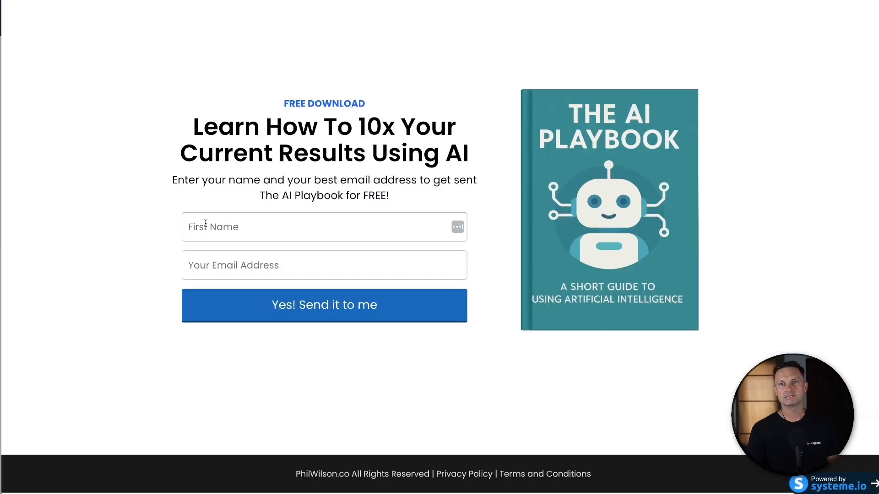
pyautogui.click(185, 225)
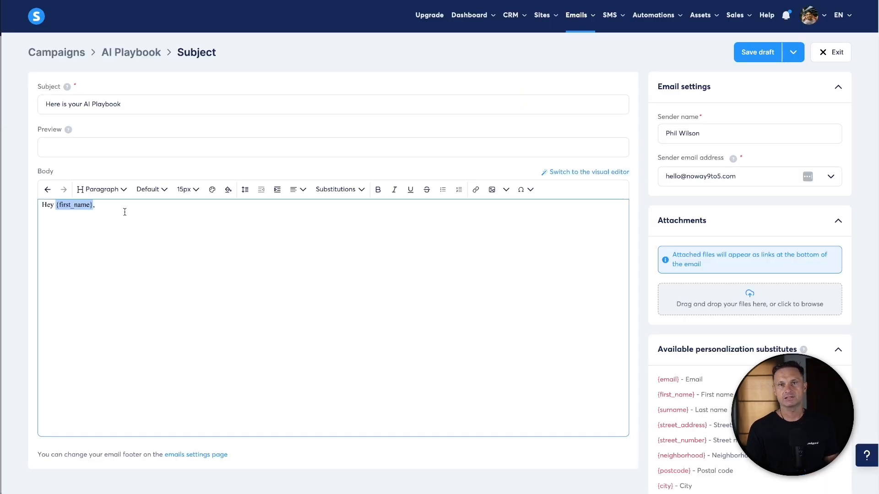
pyautogui.click(124, 214)
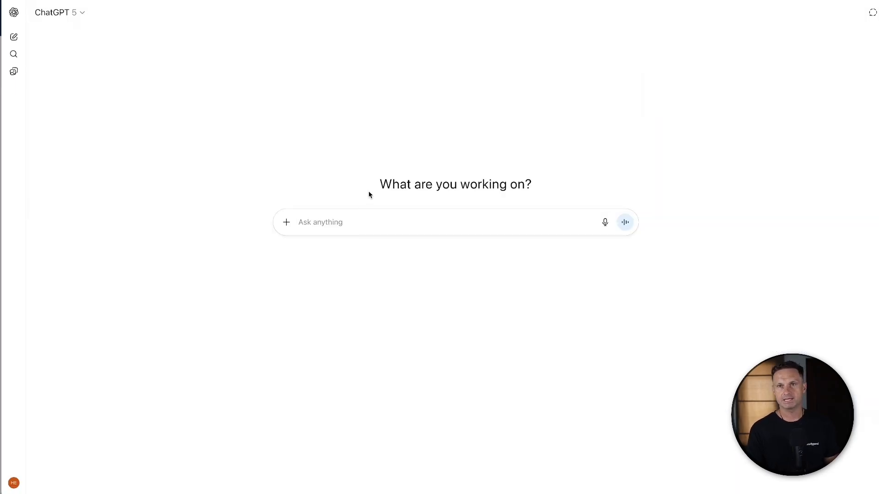
# In a new ChatGPT chat, paste the prepared prompt requesting 5 emails sent 1 day apart to AI Playbook opt-ins.
pyautogui.hotkey('ctrl', 'v')
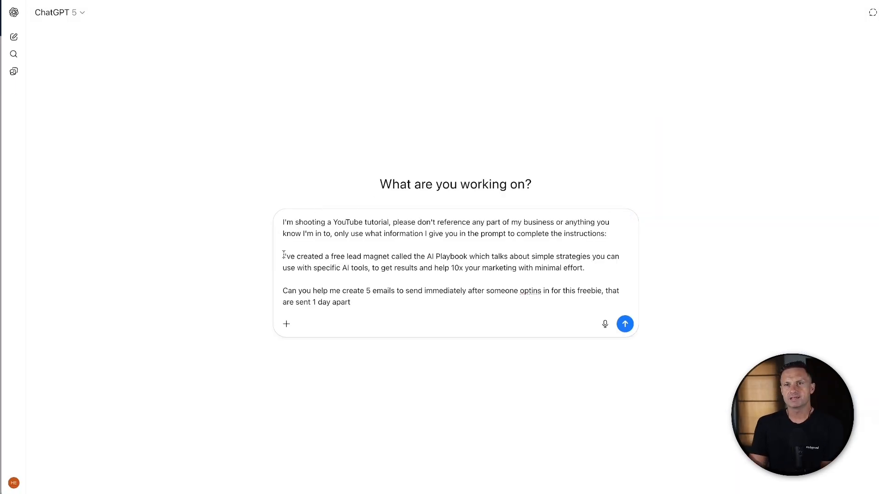
pyautogui.moveTo(333, 256); pyautogui.dragTo(603, 257)
pyautogui.click(353, 272)
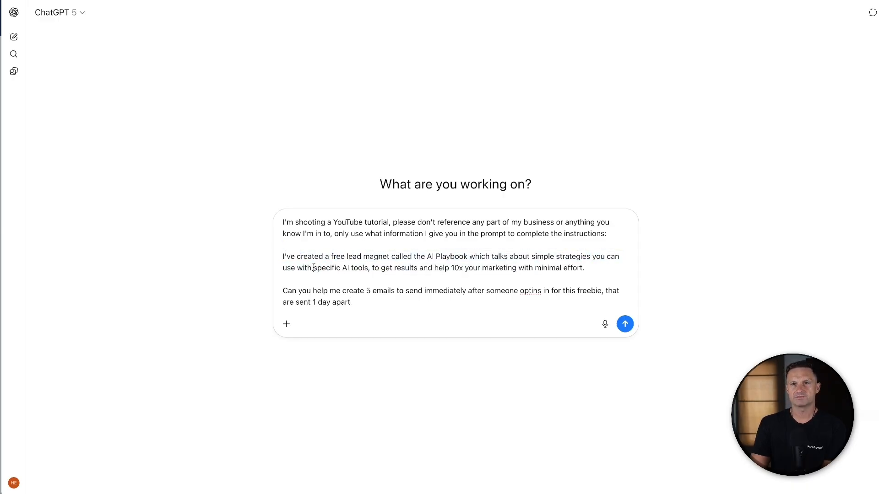
# Review the prepared prompt, submit it, and view the first email of the generated sequence.
pyautogui.moveTo(313, 267); pyautogui.dragTo(591, 268)
pyautogui.click(601, 266)
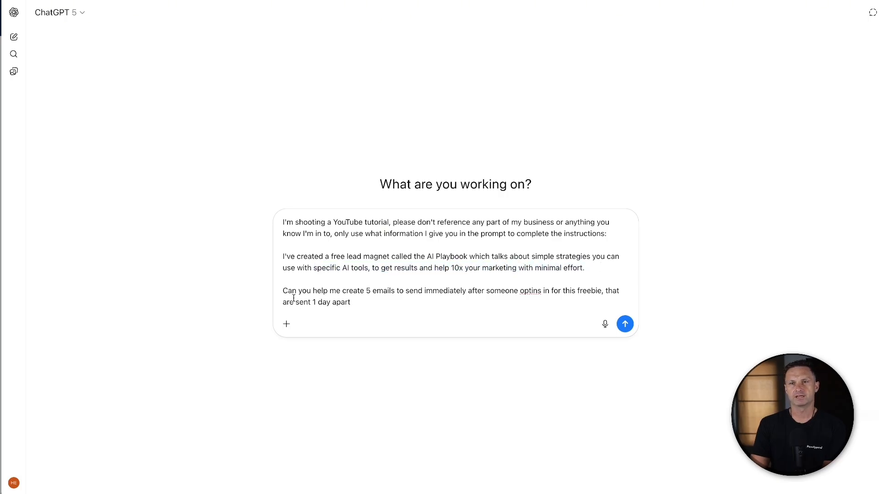
pyautogui.moveTo(283, 290); pyautogui.dragTo(376, 303)
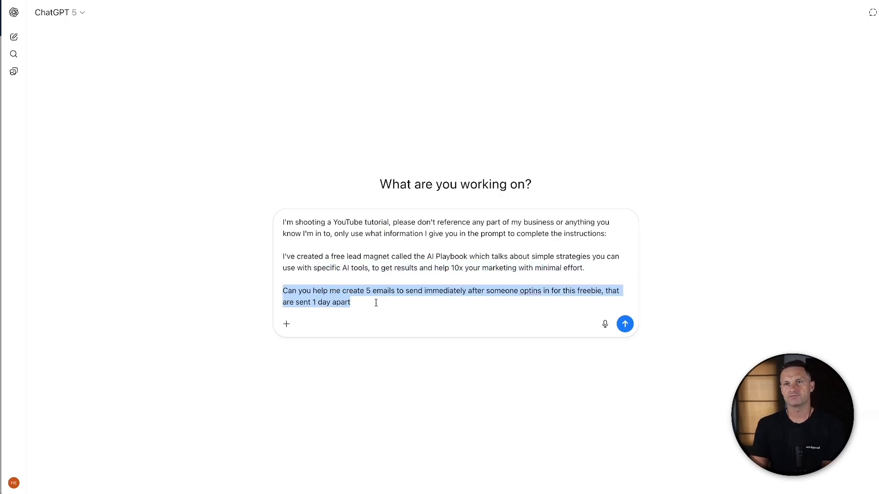
pyautogui.click(440, 308)
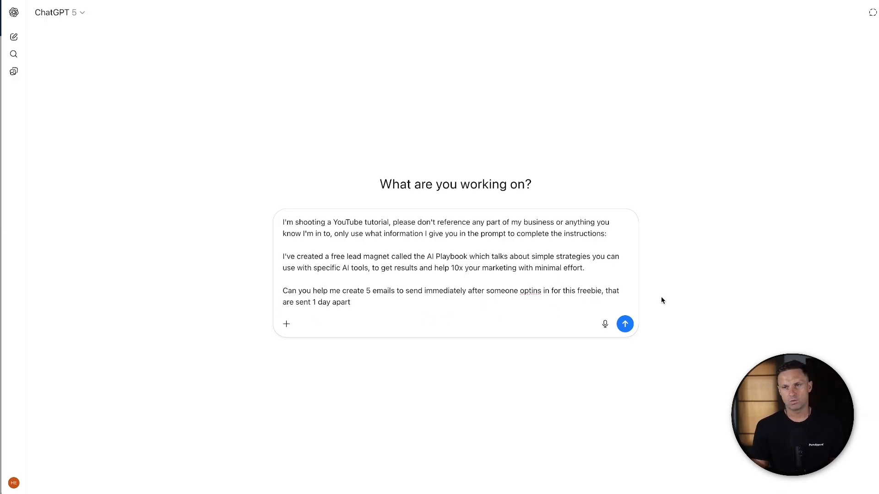
pyautogui.click(624, 324)
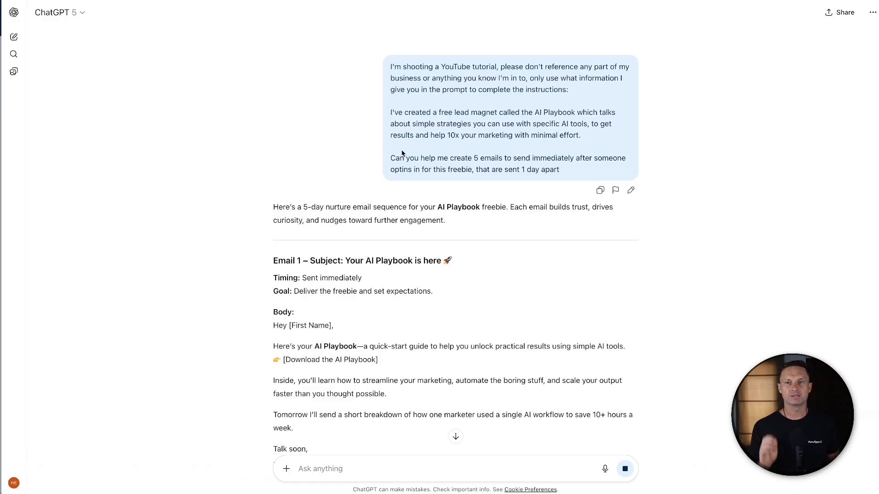
pyautogui.scroll(-1, 471, 192)
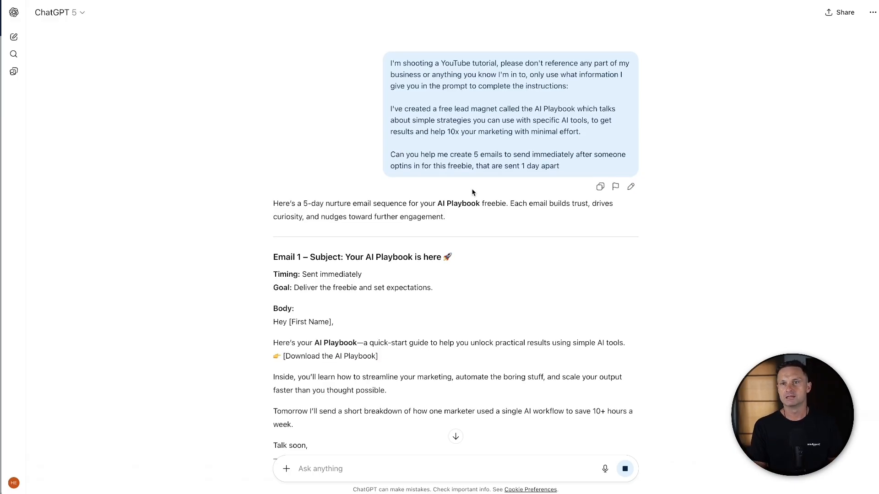
pyautogui.scroll(-2, 454, 193)
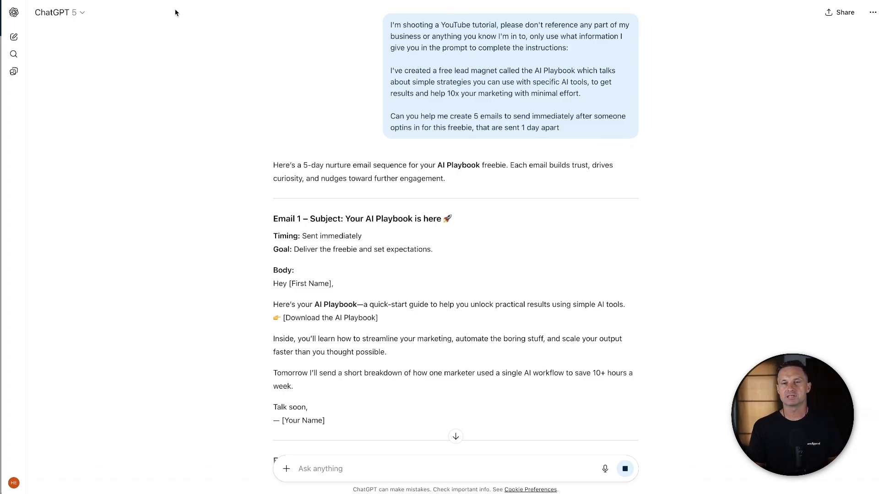
# Copy Email 1's subject "Your AI Playbook is here 🚀" from ChatGPT and replace the campaign email's subject in Systeme.io with it.
pyautogui.moveTo(346, 218); pyautogui.dragTo(452, 219)
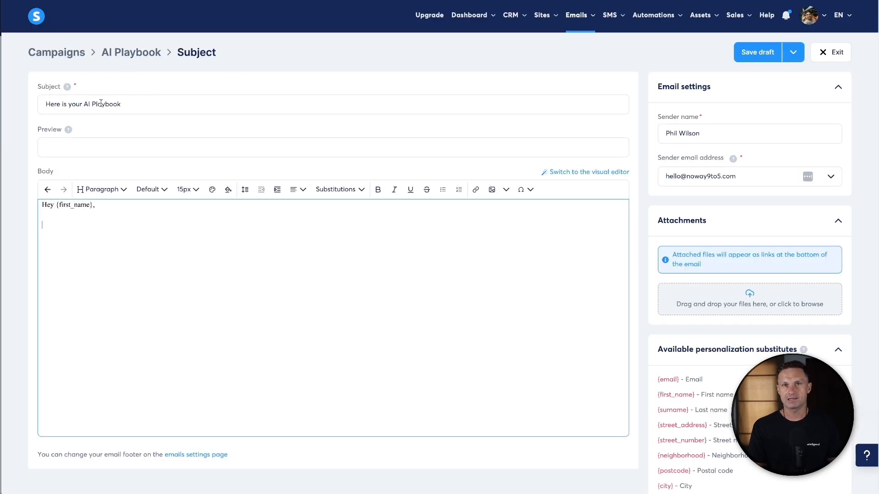
pyautogui.tripleClick(162, 109)
pyautogui.hotkey('ctrl', 'v')
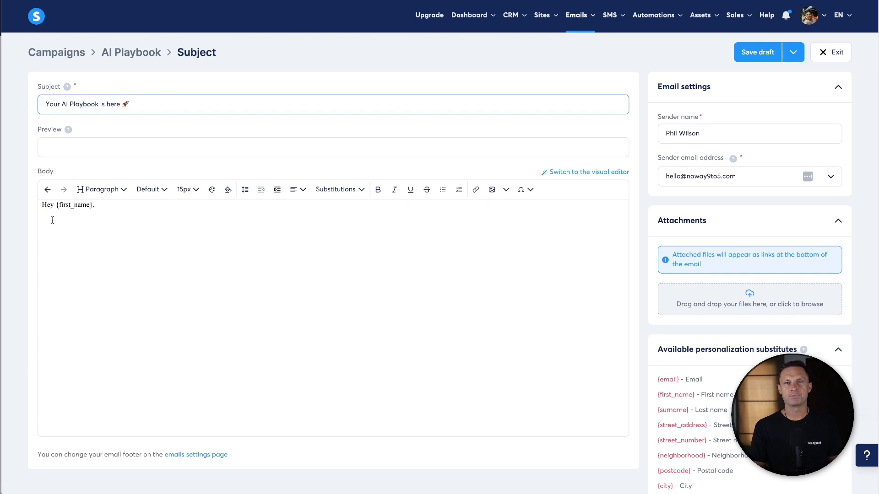
# Copy the body greeting to the front of the subject so it reads "Hey {first_name}, your AI Playbook is here 🚀".
pyautogui.moveTo(42, 205); pyautogui.dragTo(92, 205)
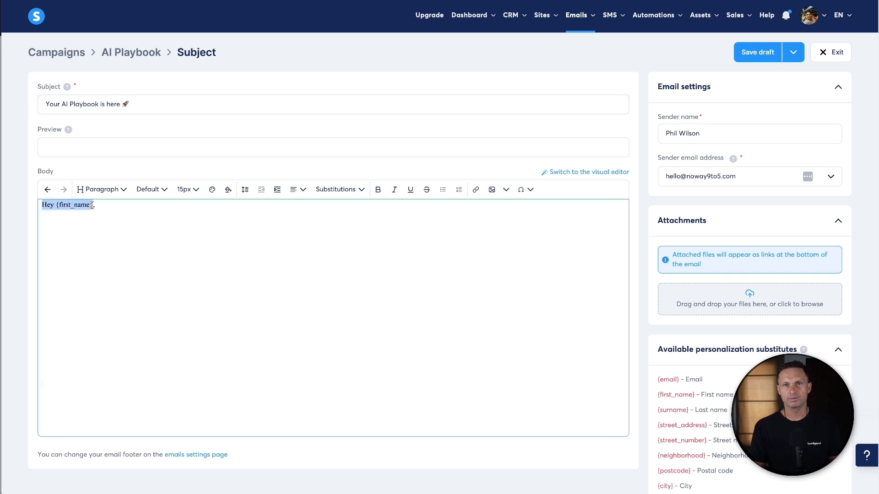
pyautogui.click(40, 103)
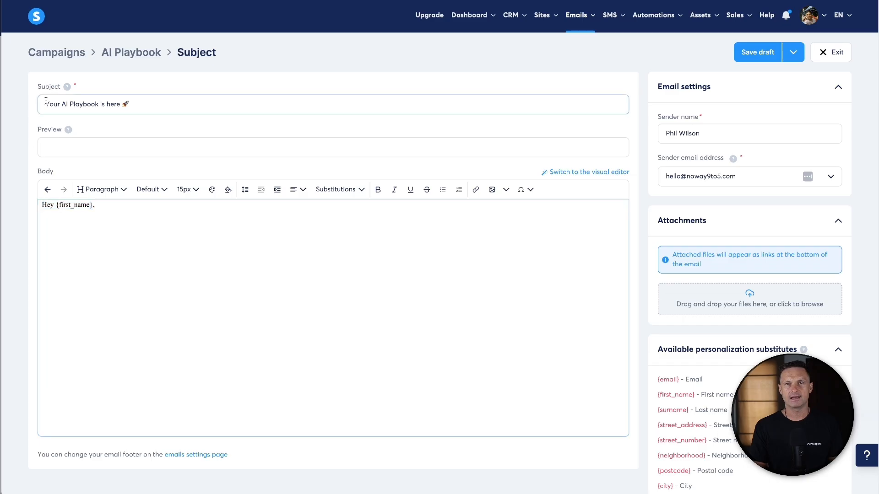
pyautogui.hotkey('ctrl', 'v')
pyautogui.write(',')
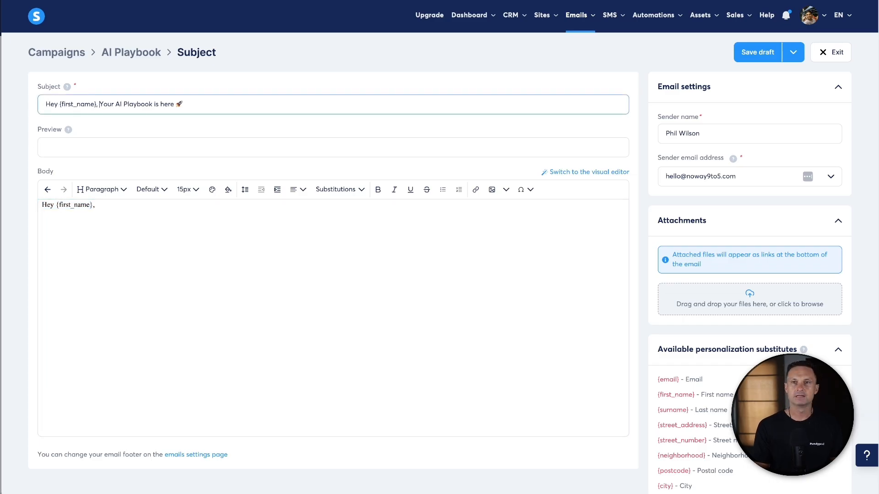
pyautogui.hotkey('shift', 'Right')
pyautogui.write('y')
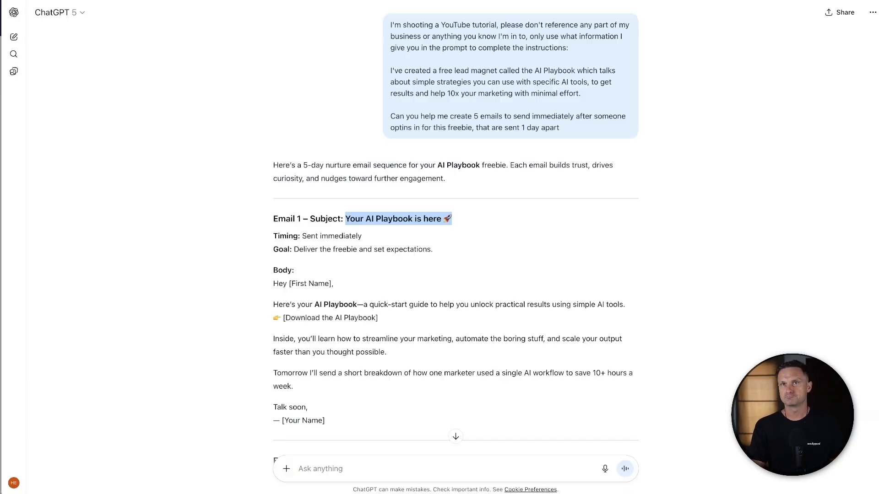
# Copy Email 1's body text from "Here's your AI Playbook" to "Talk soon," in ChatGPT and paste it below the greeting in Systeme.io.
pyautogui.click(263, 284)
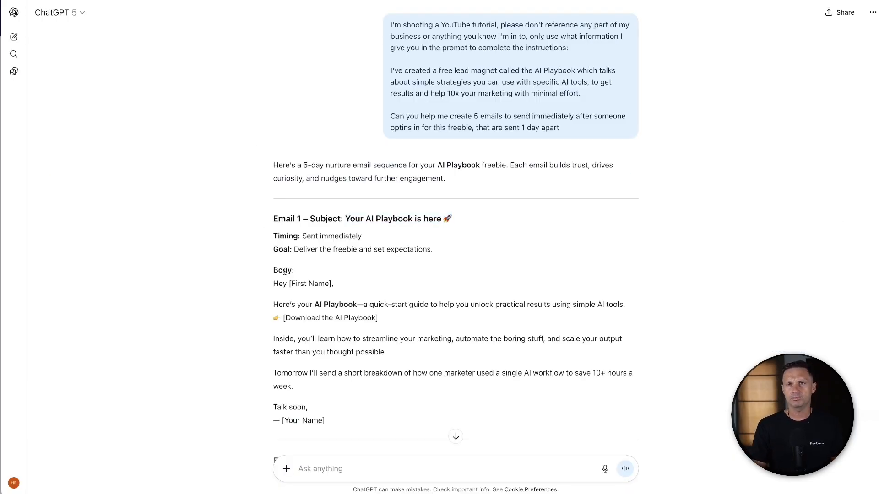
pyautogui.moveTo(268, 288); pyautogui.dragTo(331, 285)
pyautogui.click(275, 295)
pyautogui.click(321, 295)
pyautogui.moveTo(263, 301); pyautogui.dragTo(343, 412)
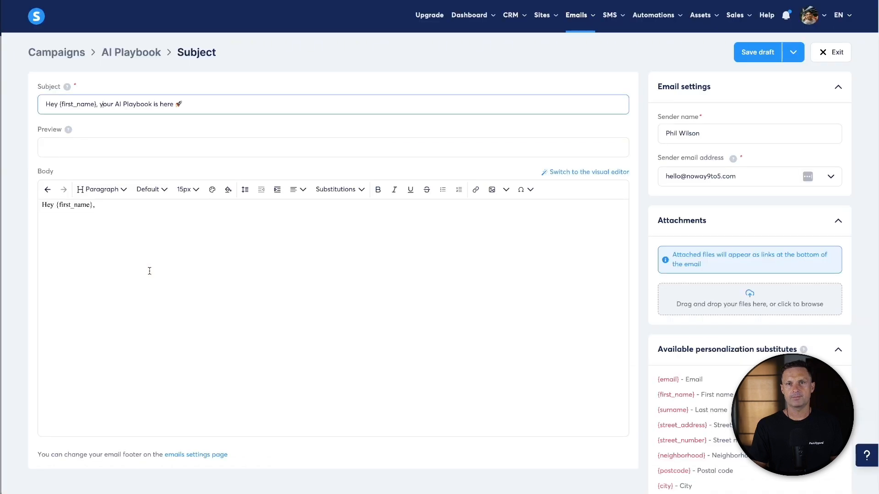
pyautogui.click(151, 271)
pyautogui.hotkey('ctrl', 'v')
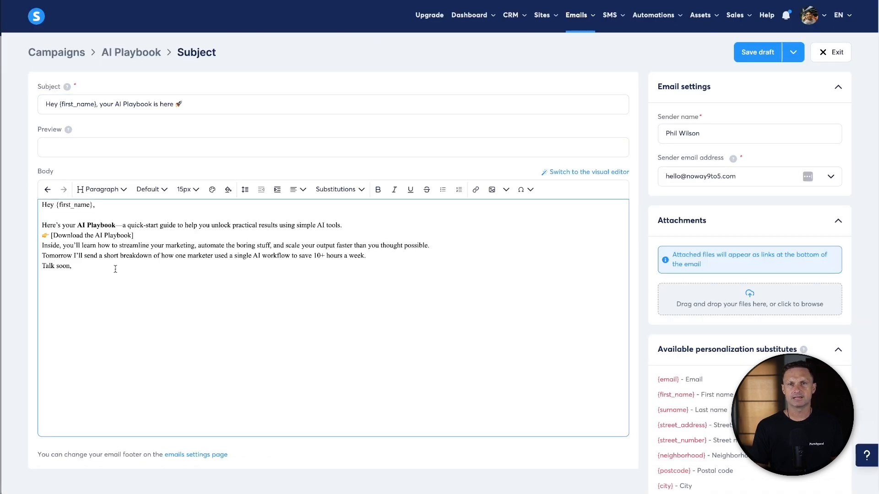
# Separate the pasted body paragraphs with blank lines and add the sender's first name beneath "Talk soon,".
pyautogui.click(311, 233)
pyautogui.press('Return')
pyautogui.press('Return')
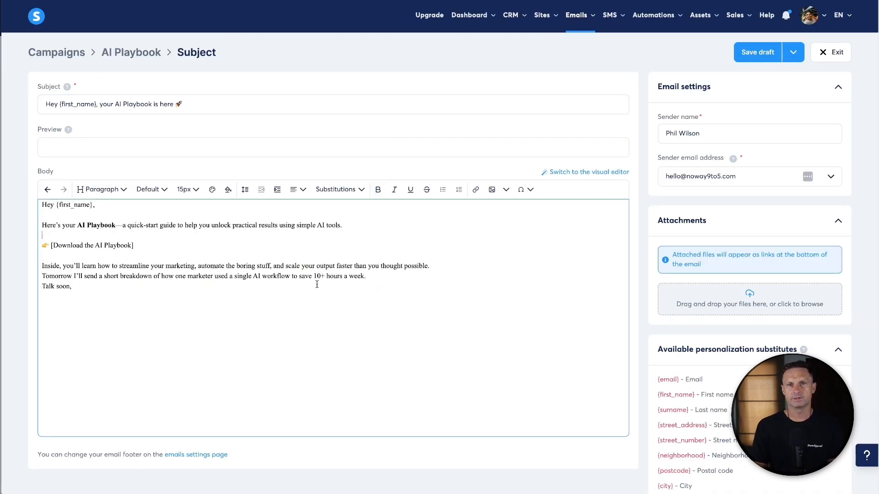
pyautogui.click(380, 276)
pyautogui.press('Return')
pyautogui.click(430, 263)
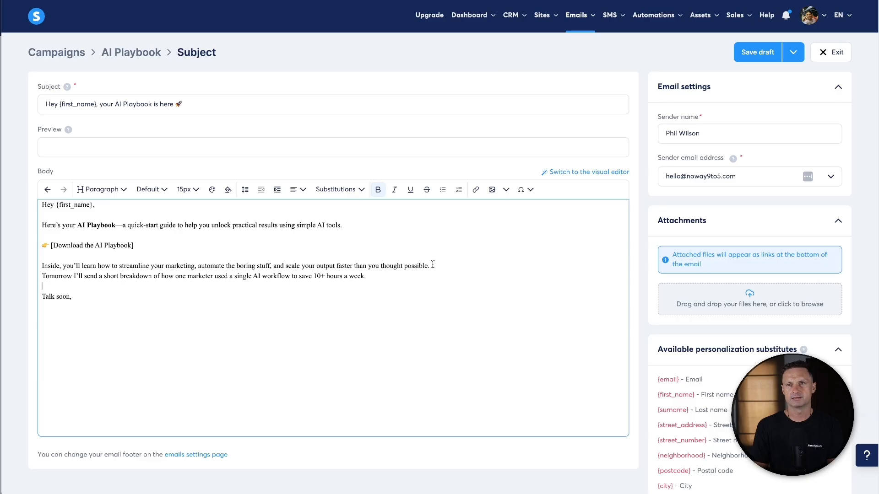
pyautogui.press('Return')
pyautogui.click(122, 311)
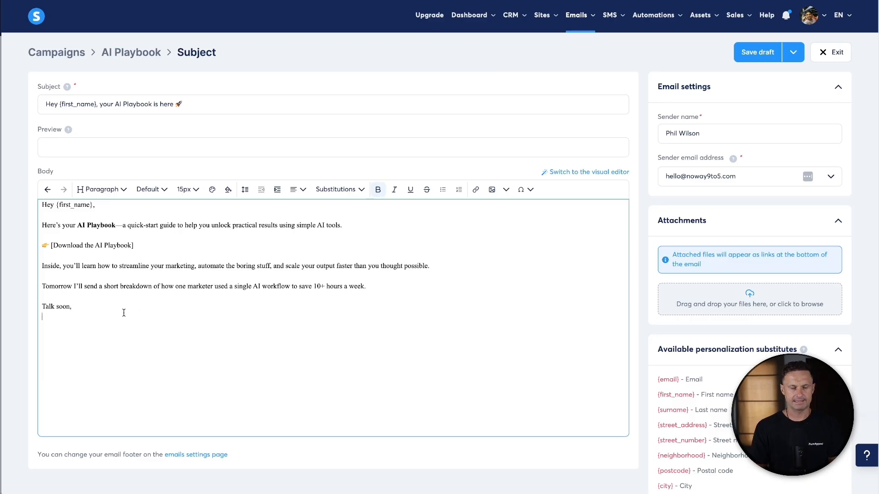
pyautogui.write('Phil')
# Set the entire email body to the Verdana font and remove all bold formatting from it.
pyautogui.moveTo(152, 334); pyautogui.dragTo(41, 206)
pyautogui.click(147, 322)
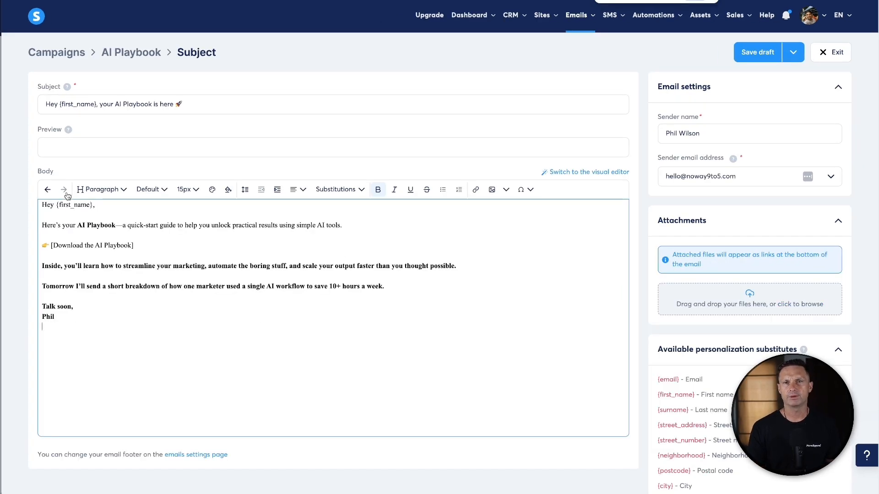
pyautogui.hotkey('ctrl', '+')
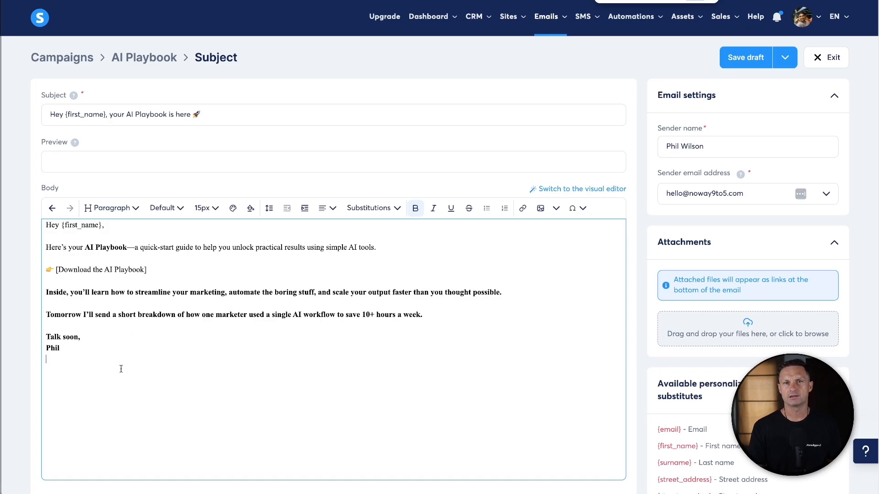
pyautogui.click(162, 213)
pyautogui.click(172, 376)
pyautogui.moveTo(173, 376); pyautogui.dragTo(33, 227)
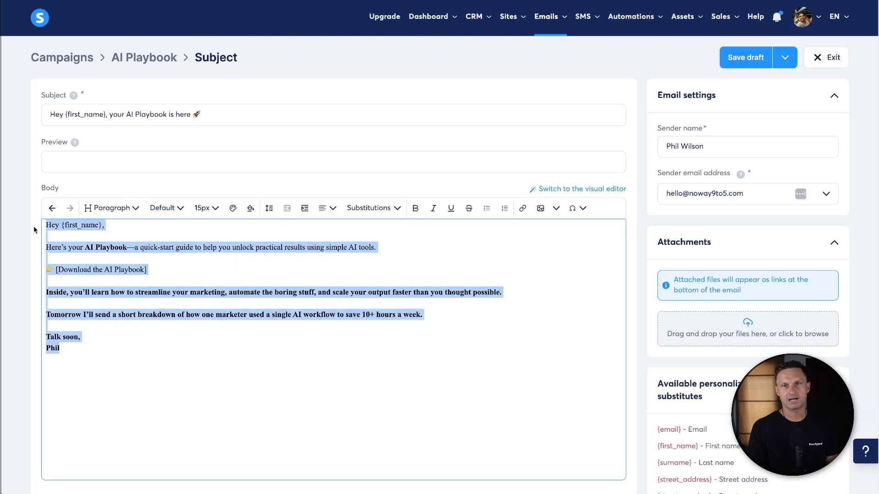
pyautogui.click(175, 209)
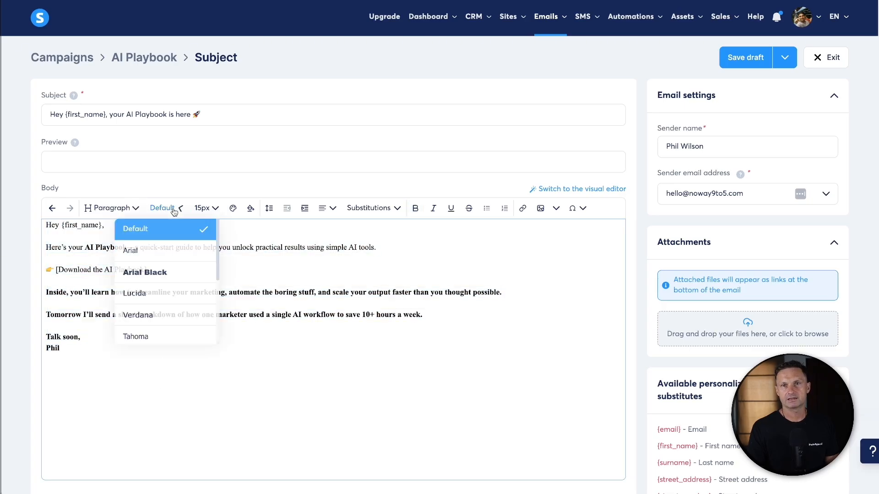
pyautogui.click(157, 313)
pyautogui.moveTo(139, 368); pyautogui.dragTo(9, 206)
pyautogui.hotkey('ctrl', 'b')
pyautogui.hotkey('ctrl', 'b')
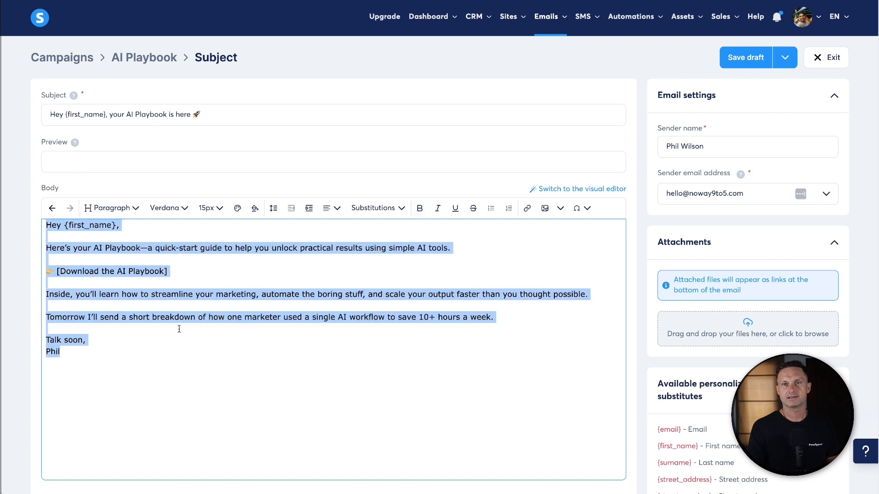
pyautogui.click(190, 361)
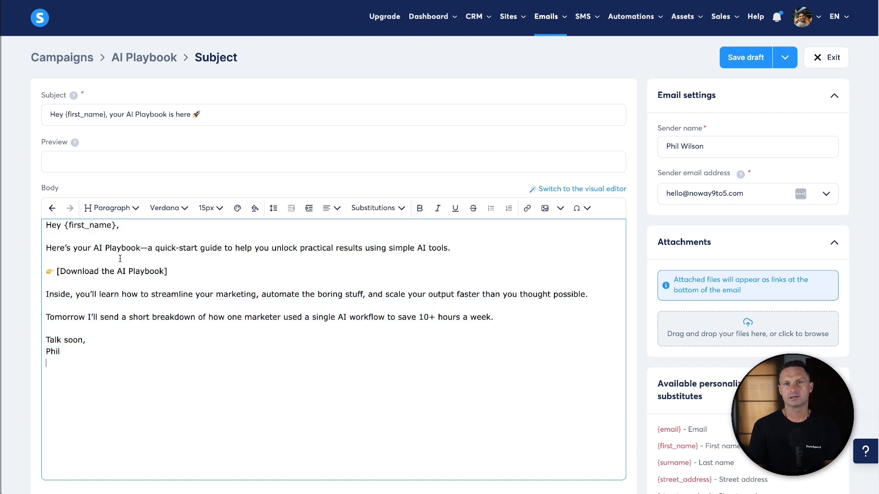
# Replace the dash after "Here's your AI Playbook" with a comma and a space, and proofread the rest of the body.
pyautogui.doubleClick(142, 247)
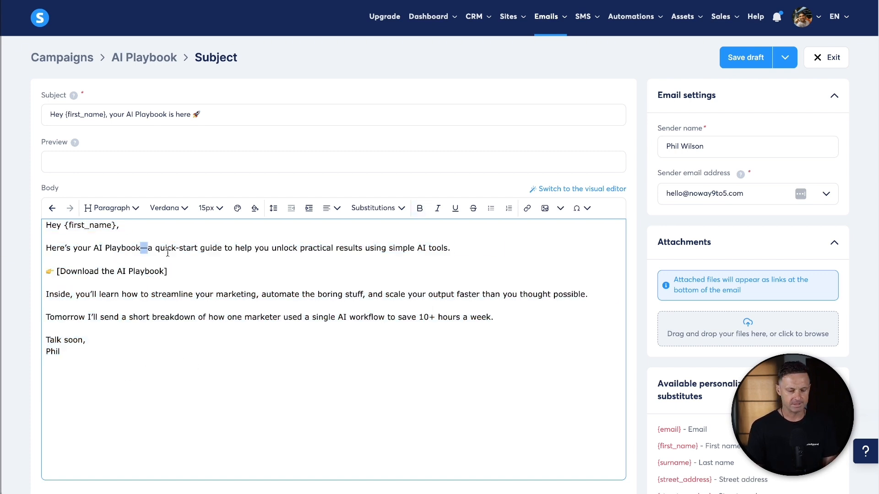
pyautogui.write(',')
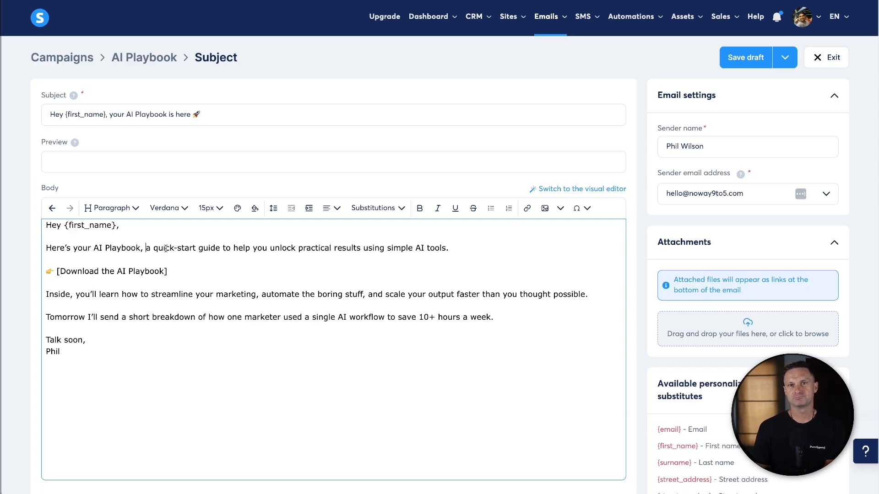
pyautogui.moveTo(47, 242); pyautogui.dragTo(382, 258)
pyautogui.click(437, 250)
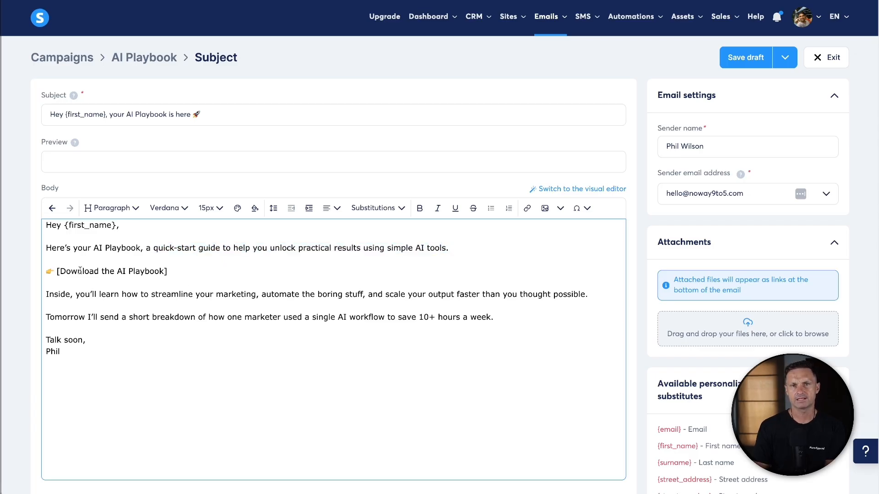
pyautogui.moveTo(51, 270); pyautogui.dragTo(168, 271)
pyautogui.moveTo(49, 294); pyautogui.dragTo(539, 306)
pyautogui.click(539, 306)
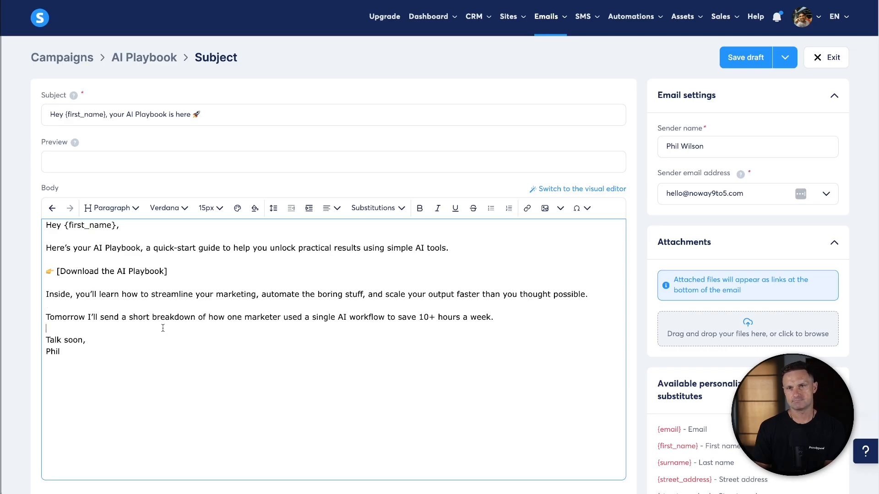
# Remove the square brackets around "Download the AI Playbook" in the email body.
pyautogui.moveTo(171, 270)
pyautogui.mouseDown()
pyautogui.moveTo(90, 271)
pyautogui.moveTo(163, 271)
pyautogui.mouseUp()
pyautogui.press('BackSpace')
pyautogui.moveTo(61, 272); pyautogui.dragTo(167, 270)
pyautogui.press('BackSpace')
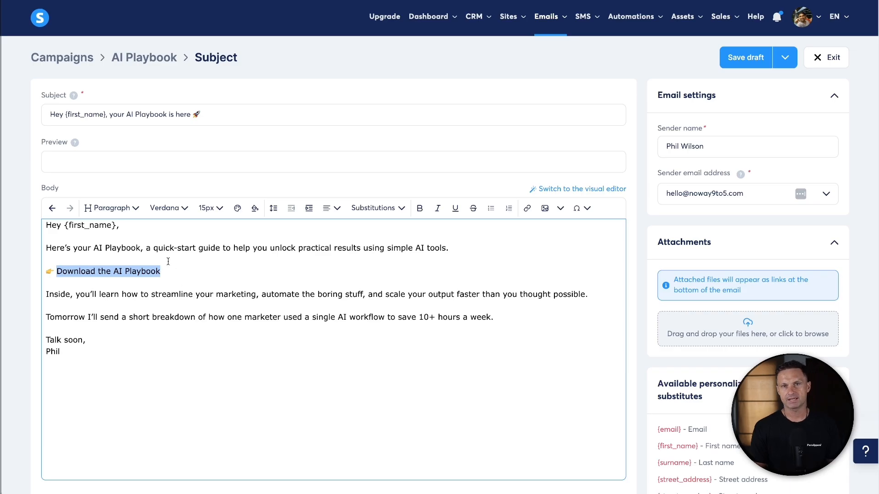
pyautogui.click(527, 209)
pyautogui.click(124, 296)
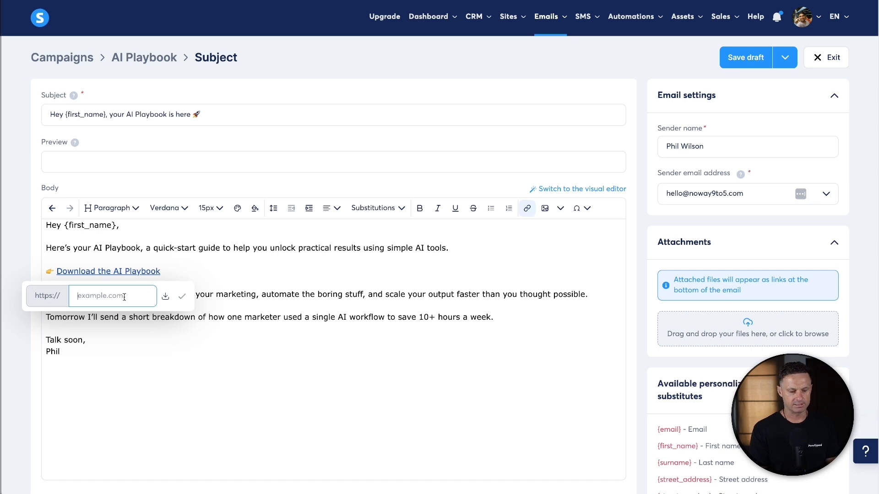
pyautogui.write('funnelscene.com')
pyautogui.press('Return')
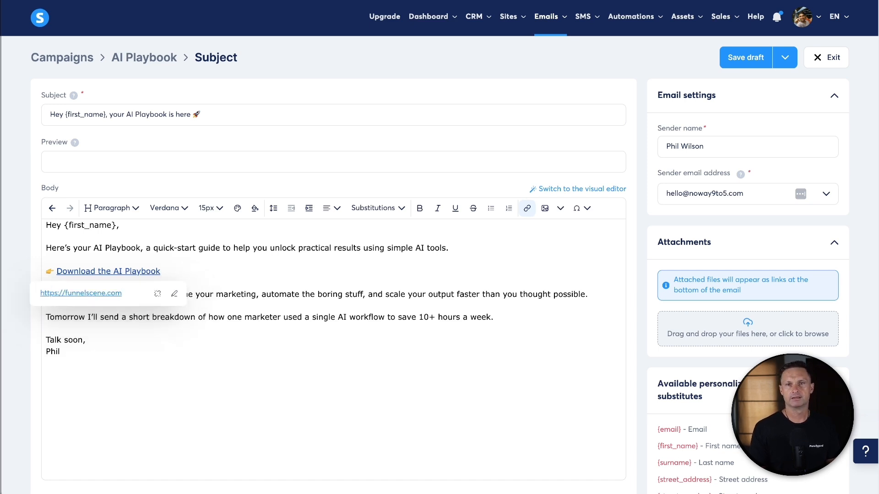
pyautogui.click(207, 275)
pyautogui.moveTo(172, 270); pyautogui.dragTo(55, 271)
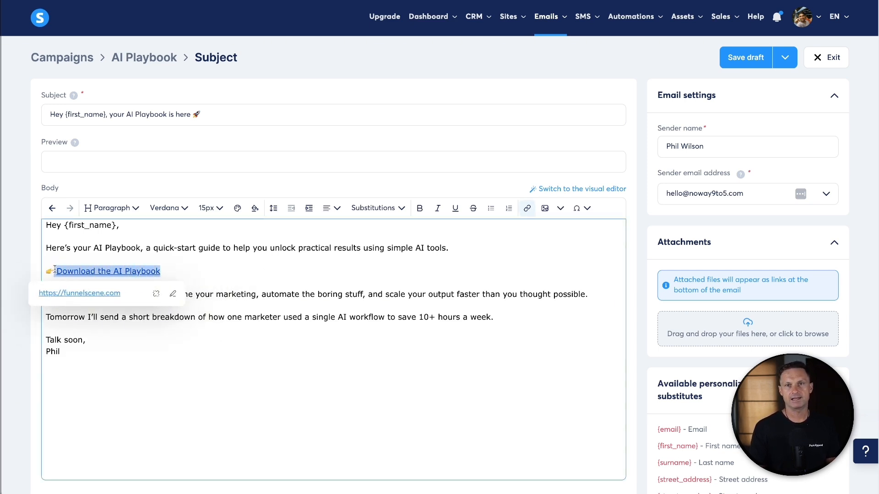
pyautogui.click(419, 208)
pyautogui.click(306, 362)
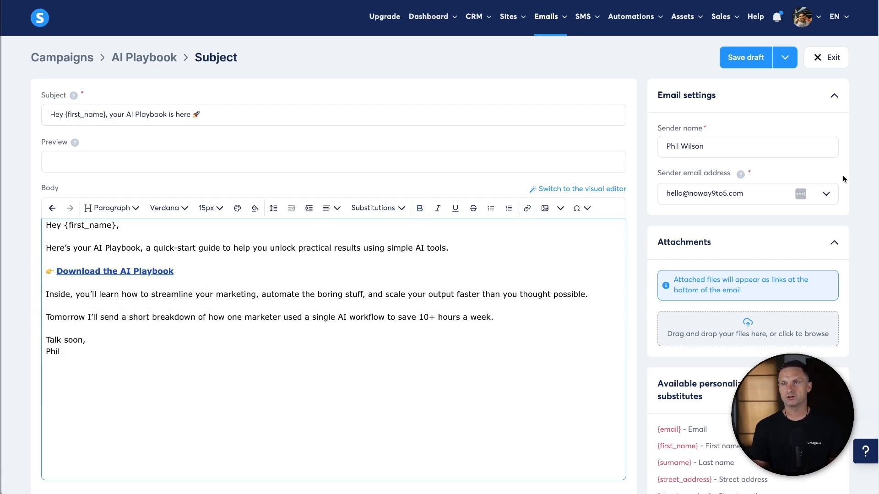
# Try "Funnel Scene" as the sender name and put the sender's full name back.
pyautogui.tripleClick(682, 148)
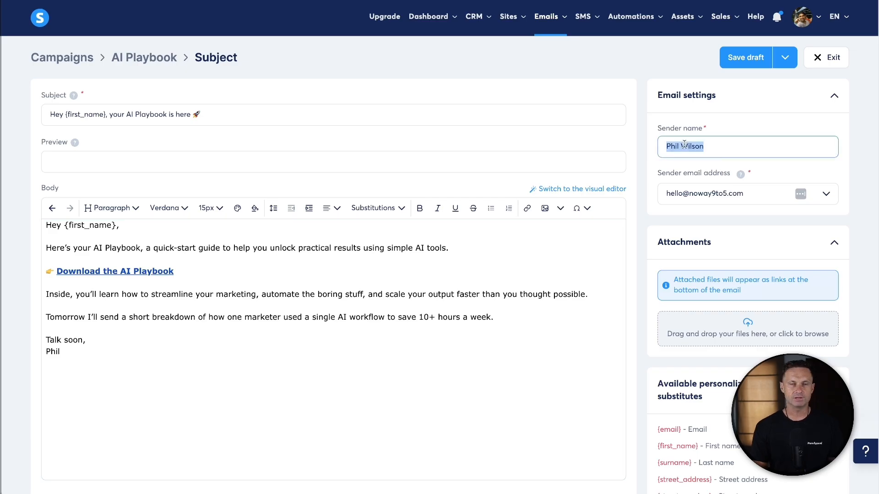
pyautogui.write('Funnel S')
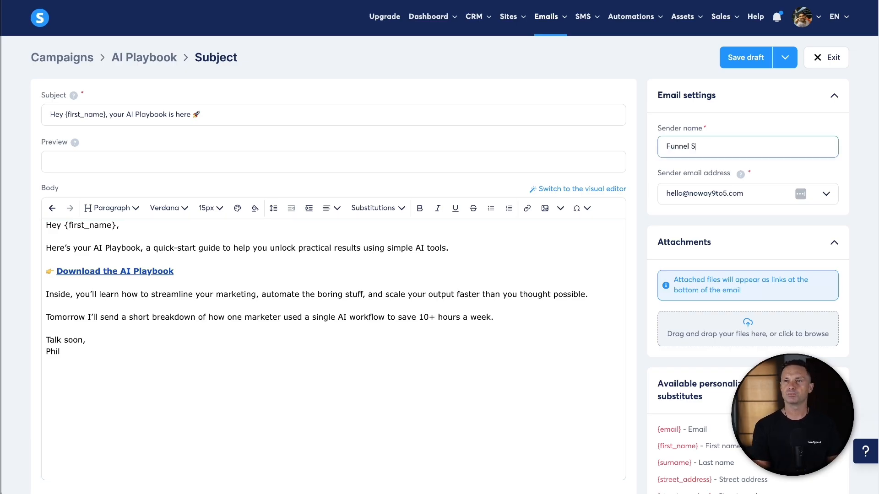
pyautogui.write('cene')
pyautogui.tripleClick(696, 140)
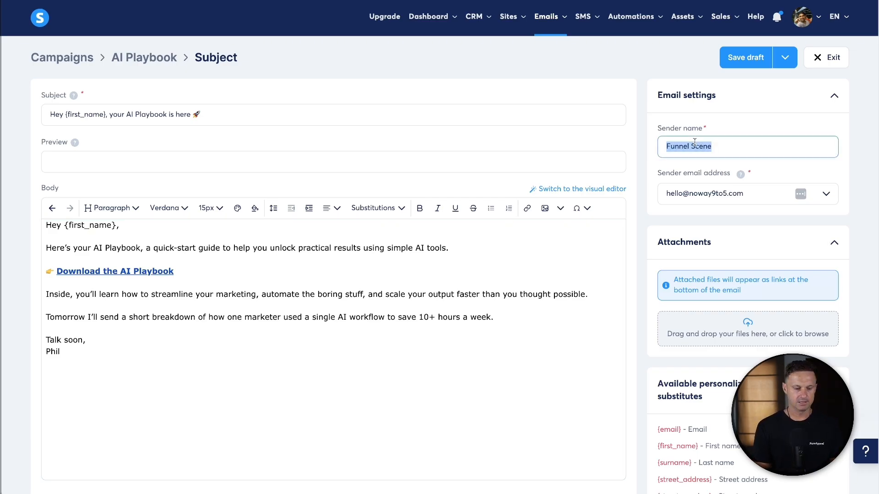
pyautogui.write('Phil Wilson')
pyautogui.click(723, 110)
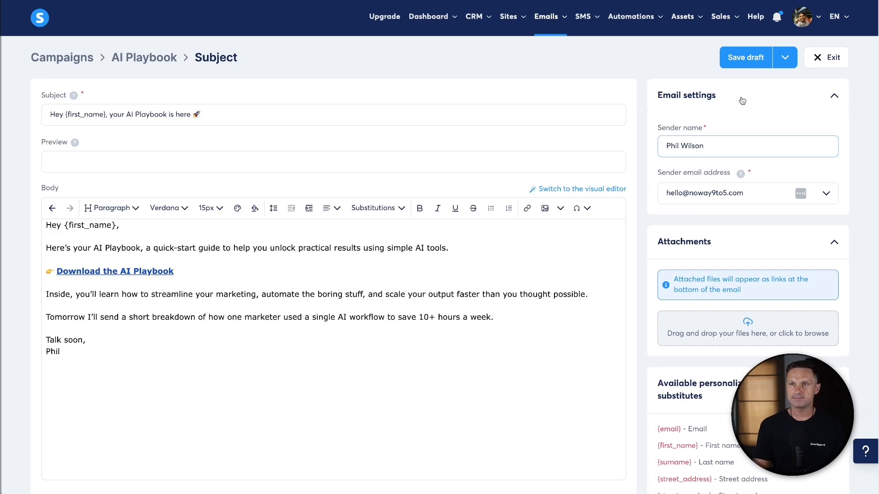
pyautogui.click(708, 112)
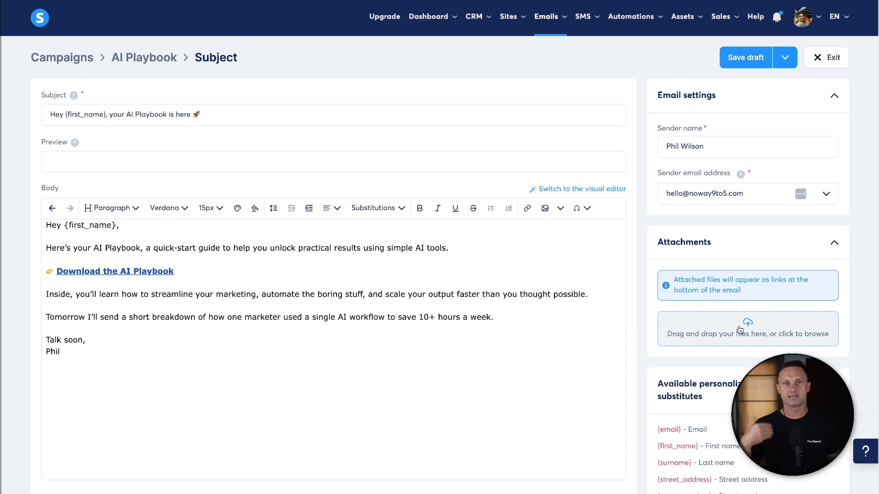
# Remove the bold formatting from all text below the "Download the AI Playbook" link in the email body.
pyautogui.moveTo(55, 241); pyautogui.dragTo(44, 226)
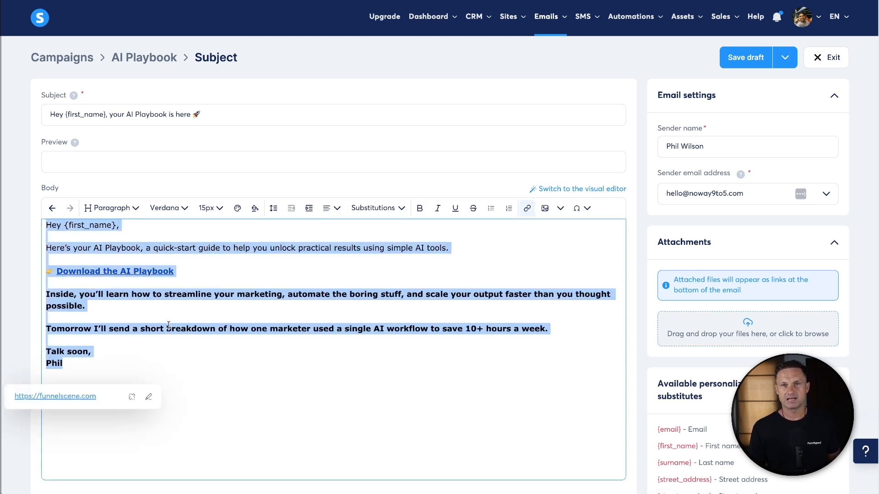
pyautogui.click(206, 353)
pyautogui.moveTo(110, 365); pyautogui.dragTo(45, 294)
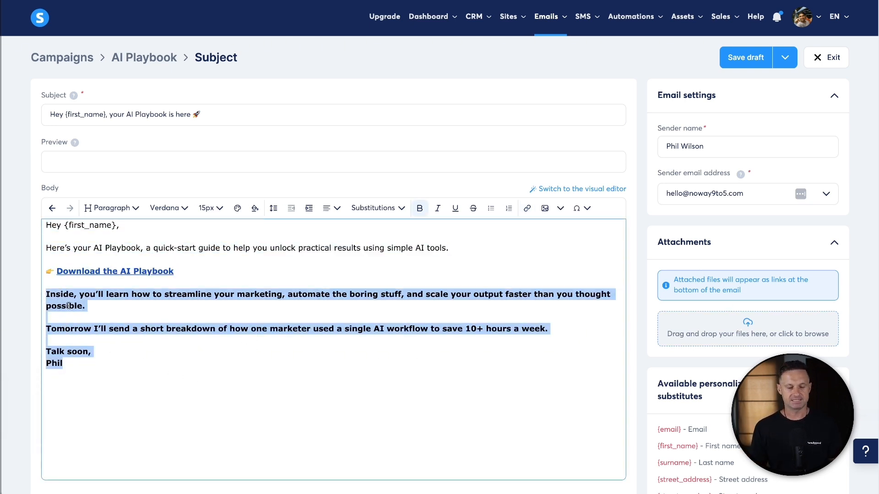
pyautogui.press('super+b')
pyautogui.click(317, 365)
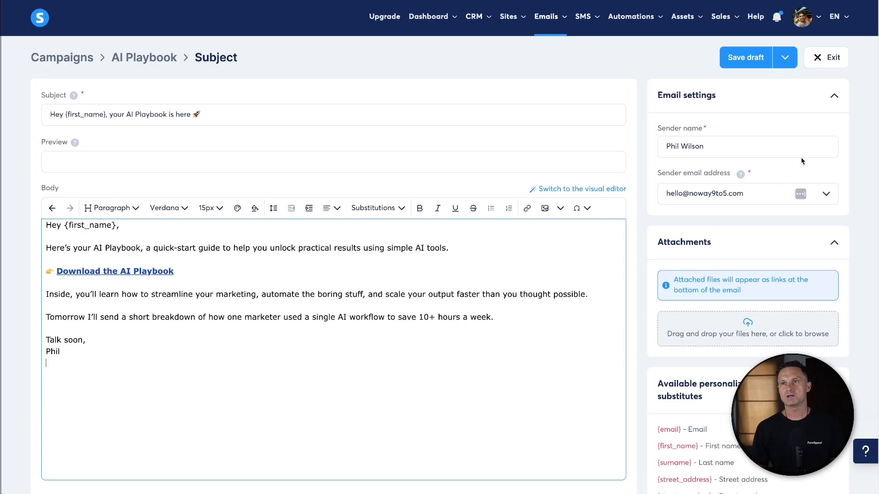
# Save and publish the first email with a sending delay of 0 days, and exit to the campaign's email list.
pyautogui.click(785, 58)
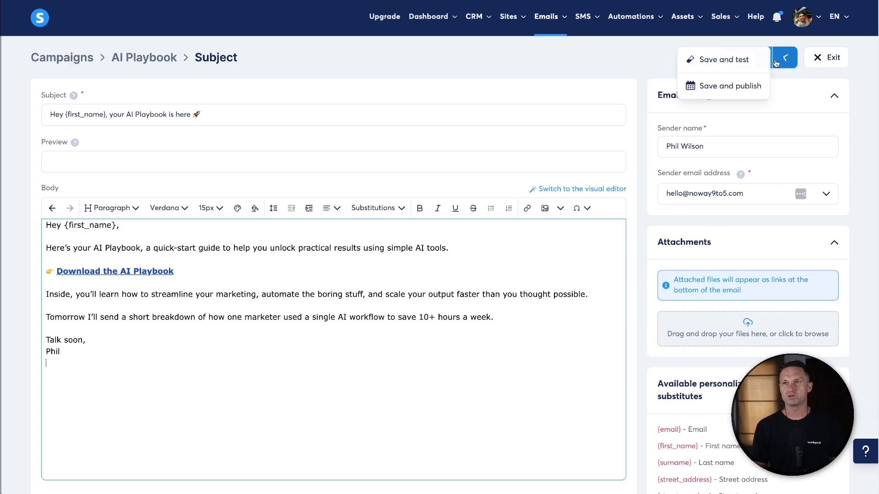
pyautogui.click(730, 85)
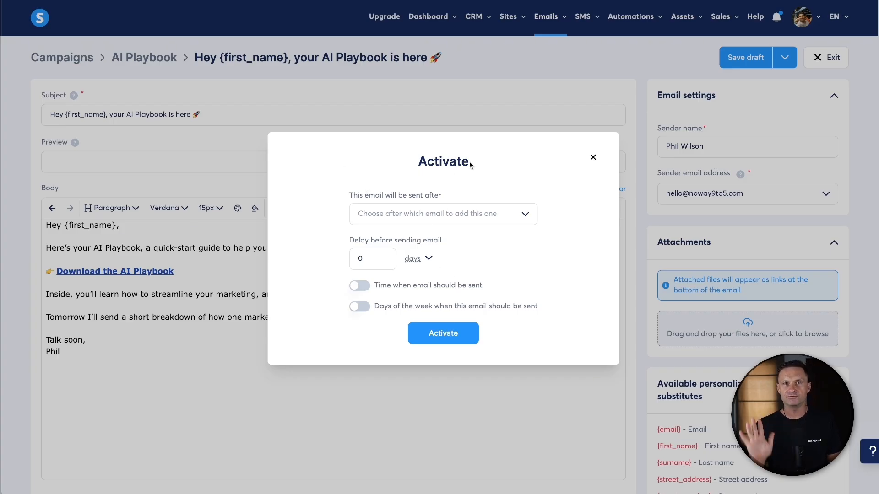
pyautogui.click(447, 340)
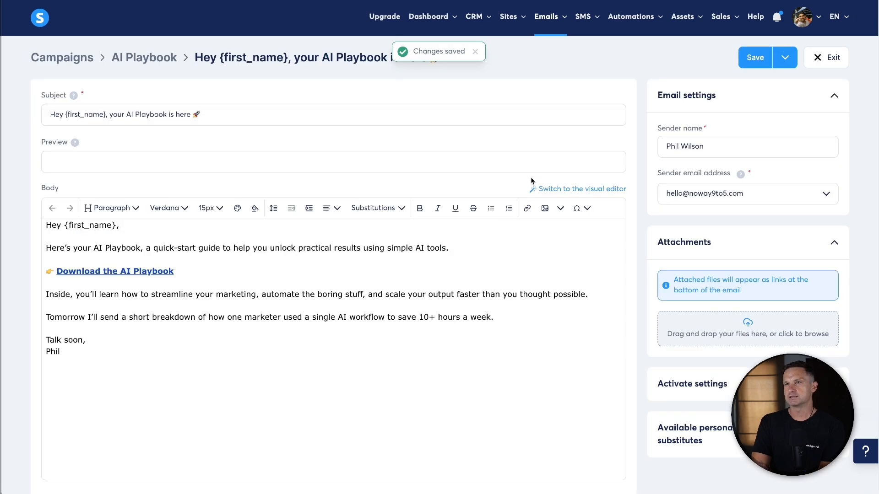
pyautogui.click(830, 59)
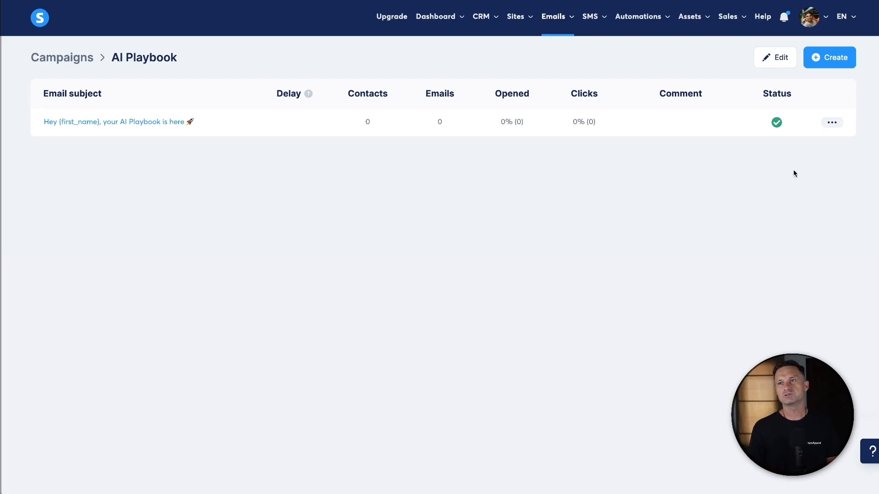
# Duplicate the published "your AI Playbook is here" email within the AI Playbook campaign.
pyautogui.click(831, 123)
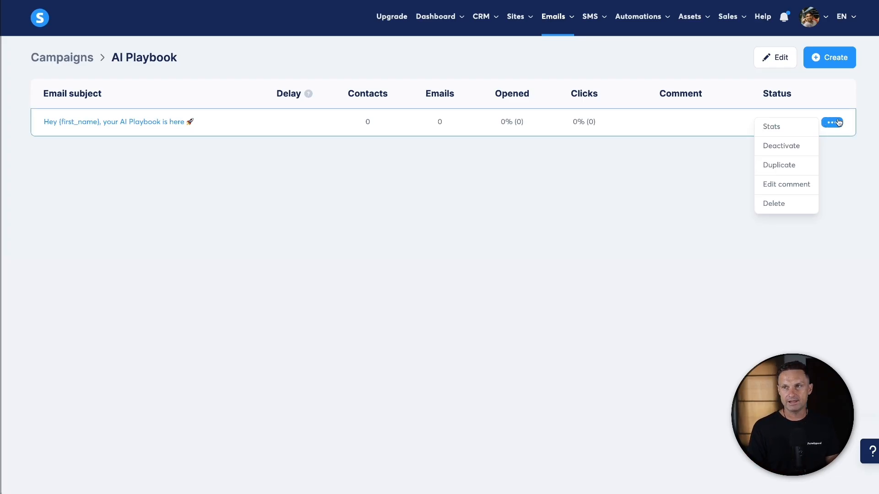
pyautogui.click(782, 165)
pyautogui.click(503, 280)
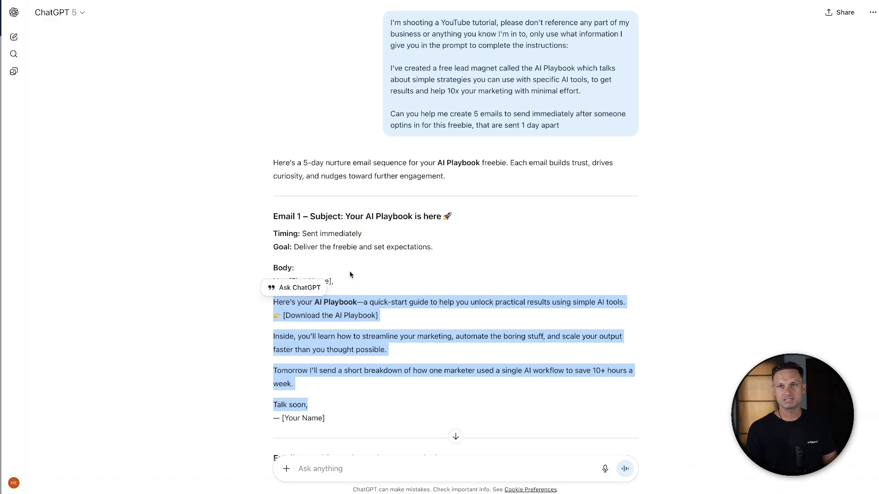
# Copy the Email 2 subject "The 10-hour-a-week shortcut" from ChatGPT and replace the duplicated email's subject with it in Systeme.io.
pyautogui.scroll(-5, 350, 270)
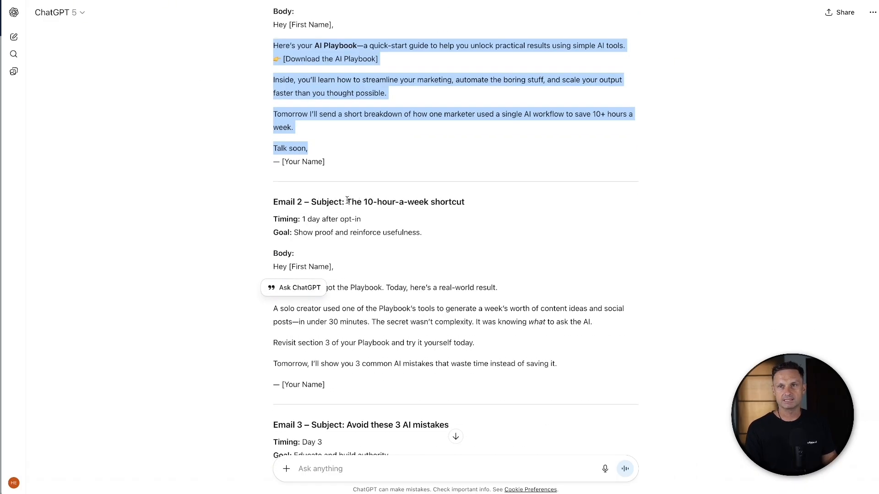
pyautogui.moveTo(347, 202); pyautogui.dragTo(466, 202)
pyautogui.hotkey('ctrl', 'c')
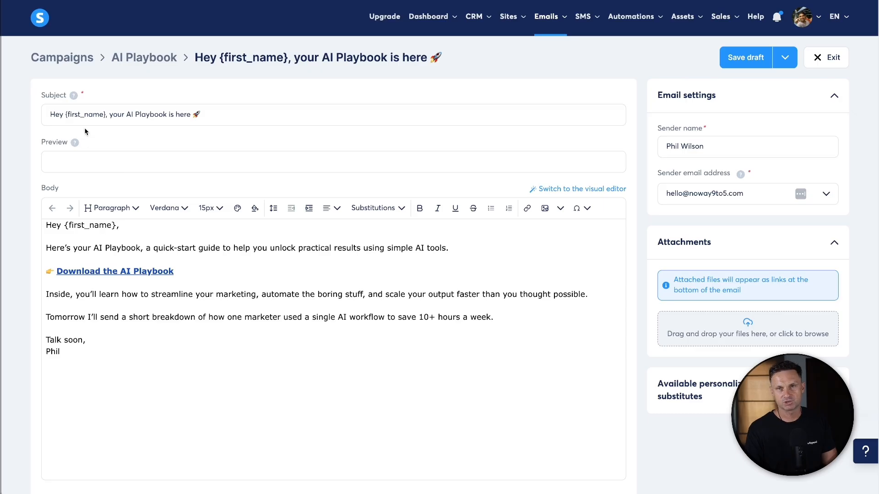
pyautogui.click(121, 114)
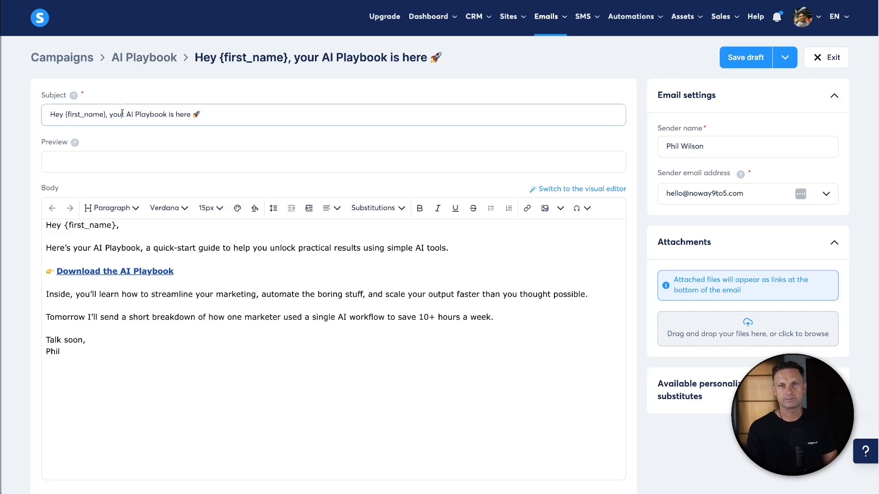
pyautogui.hotkey('ctrl', 'a')
pyautogui.hotkey('ctrl', 'v')
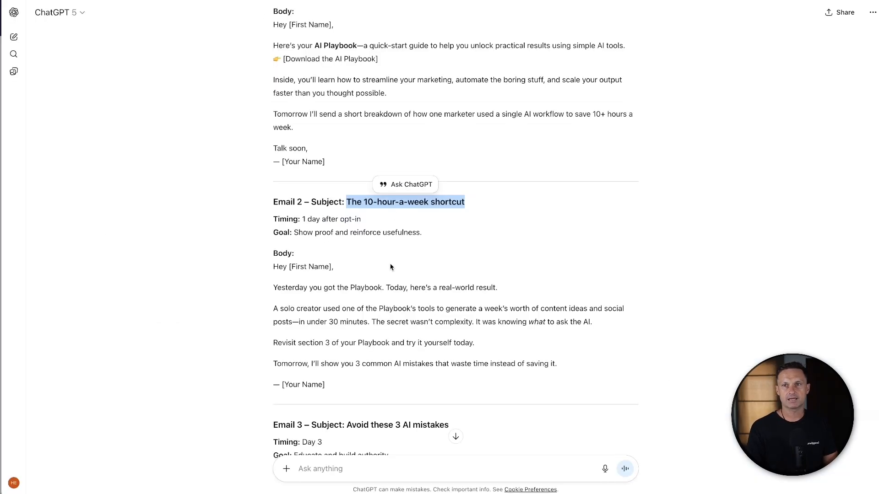
# Copy the Email 2 body text from ChatGPT and replace the duplicated email's text between the greeting and the sign-off name with it.
pyautogui.click(391, 268)
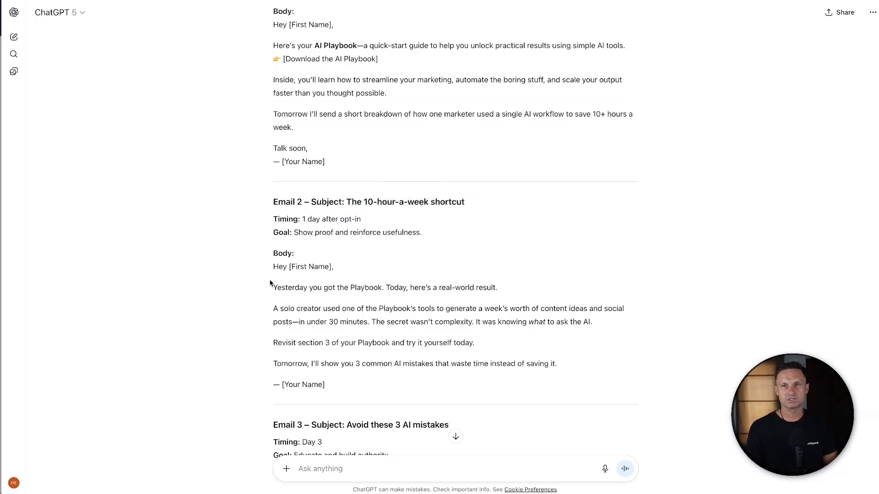
pyautogui.moveTo(272, 284); pyautogui.dragTo(575, 368)
pyautogui.hotkey('ctrl', 'c')
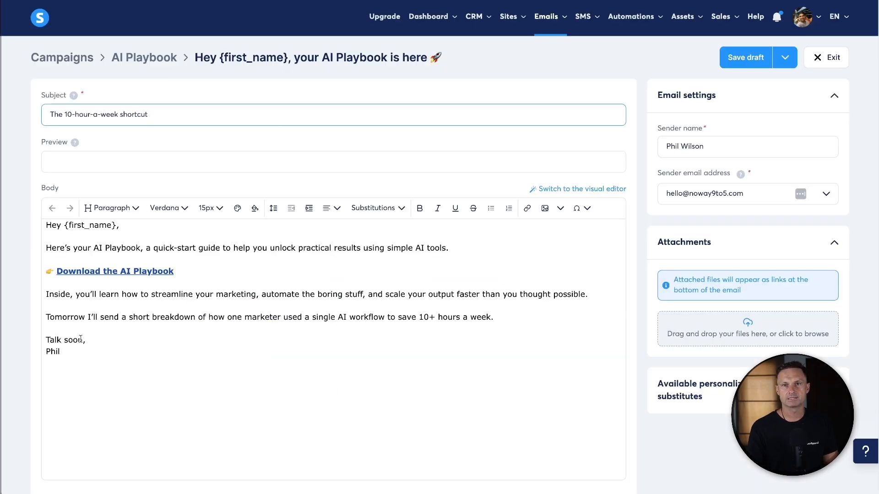
pyautogui.moveTo(99, 340); pyautogui.dragTo(41, 252)
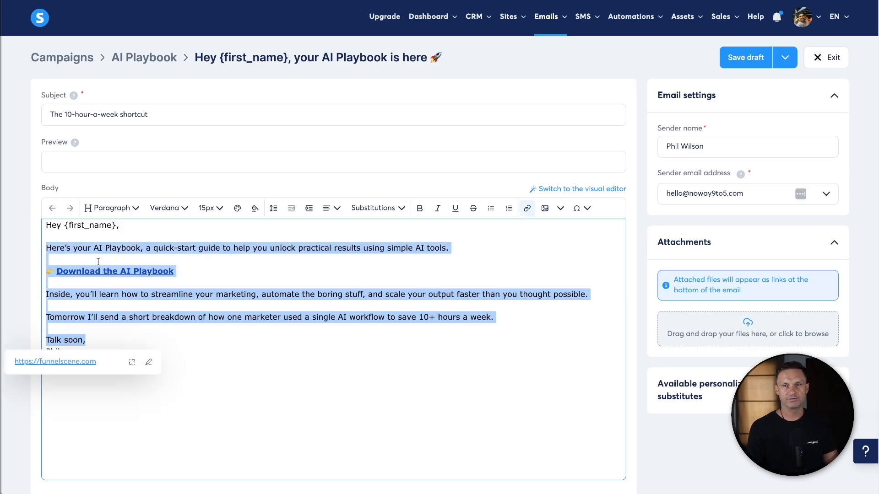
pyautogui.hotkey('ctrl', 'v')
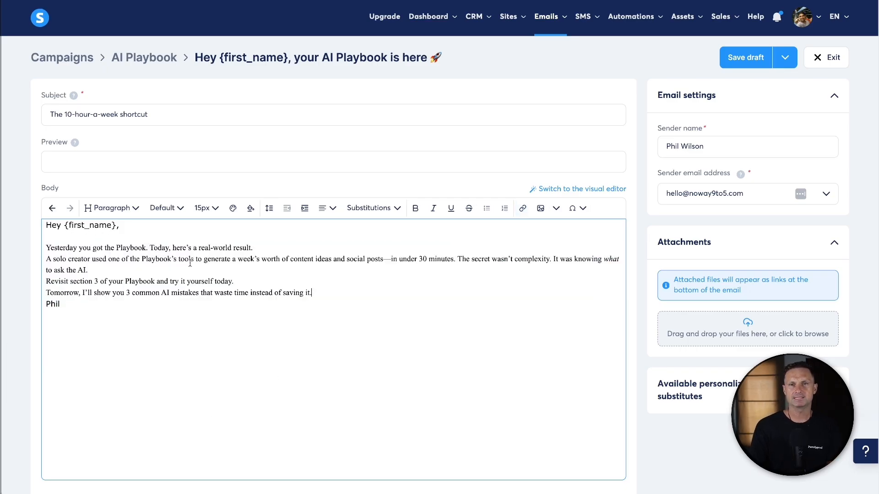
# Insert blank lines between the pasted paragraphs and before the sign-off name in the email body.
pyautogui.click(249, 266)
pyautogui.press('Return')
pyautogui.click(284, 289)
pyautogui.press('Return')
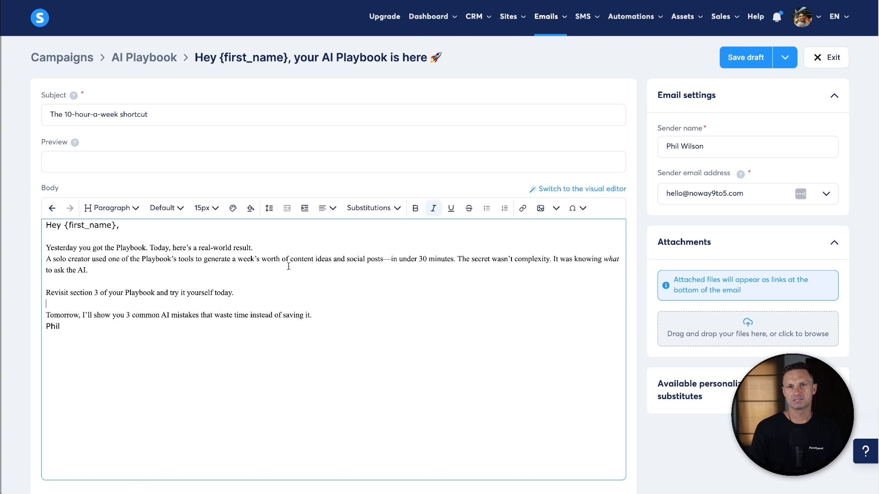
pyautogui.click(281, 248)
pyautogui.press('Return')
pyautogui.click(324, 326)
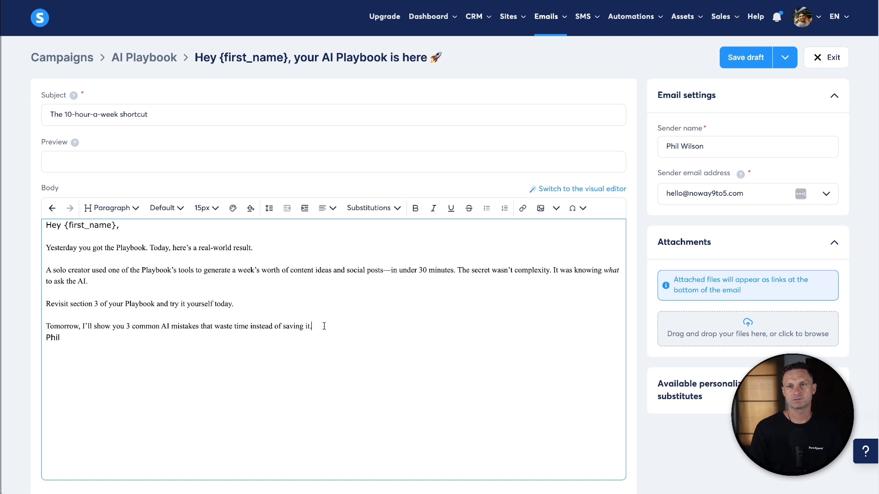
pyautogui.press('Return')
# Set the entire body of the second email to the Verdana font.
pyautogui.moveTo(133, 370); pyautogui.dragTo(2, 215)
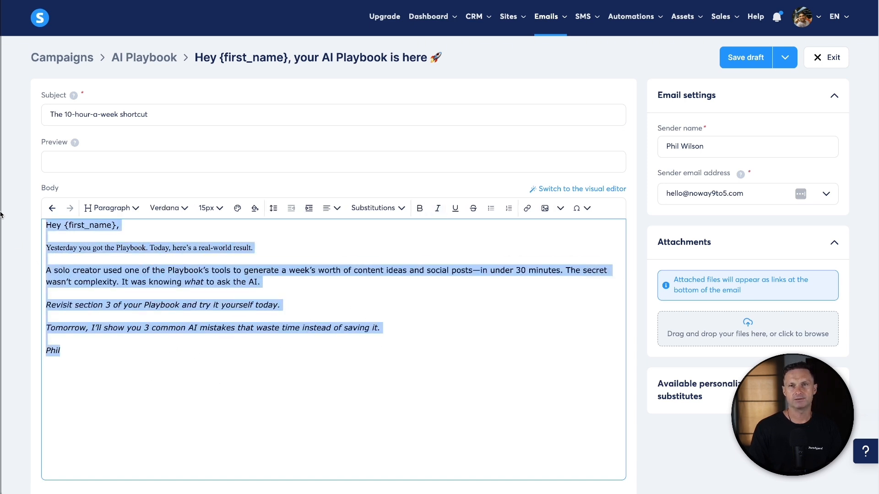
pyautogui.click(176, 208)
pyautogui.click(138, 228)
pyautogui.click(261, 373)
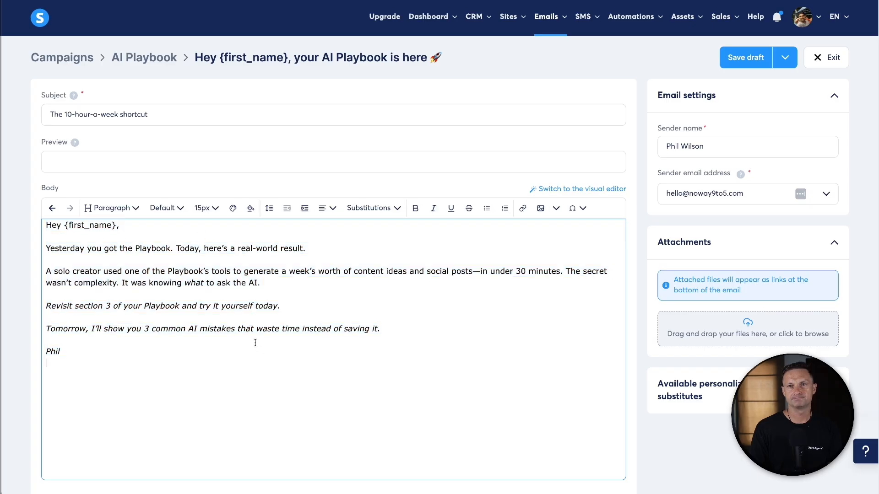
# Remove the italics from "Revisit section 3" through the sign-off, and replace the dash after "social posts" with a comma and a space.
pyautogui.moveTo(239, 352); pyautogui.dragTo(48, 310)
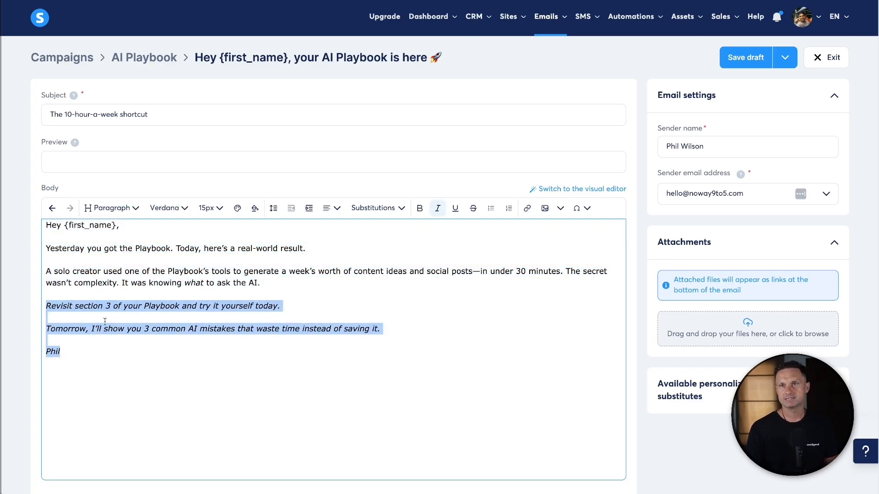
pyautogui.click(437, 208)
pyautogui.click(245, 388)
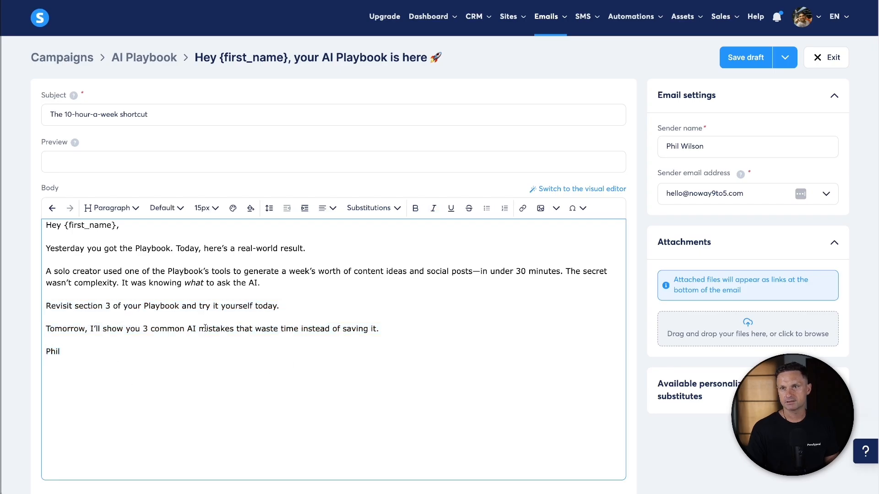
pyautogui.moveTo(479, 270); pyautogui.dragTo(474, 270)
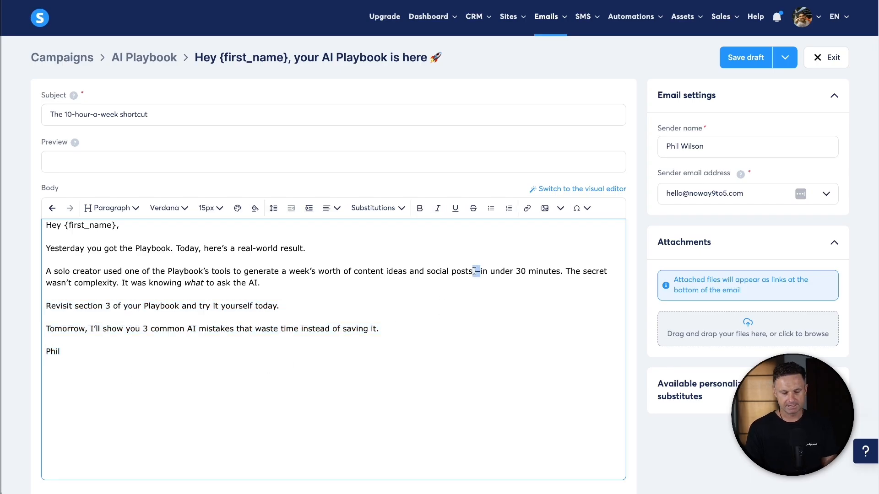
pyautogui.write(',')
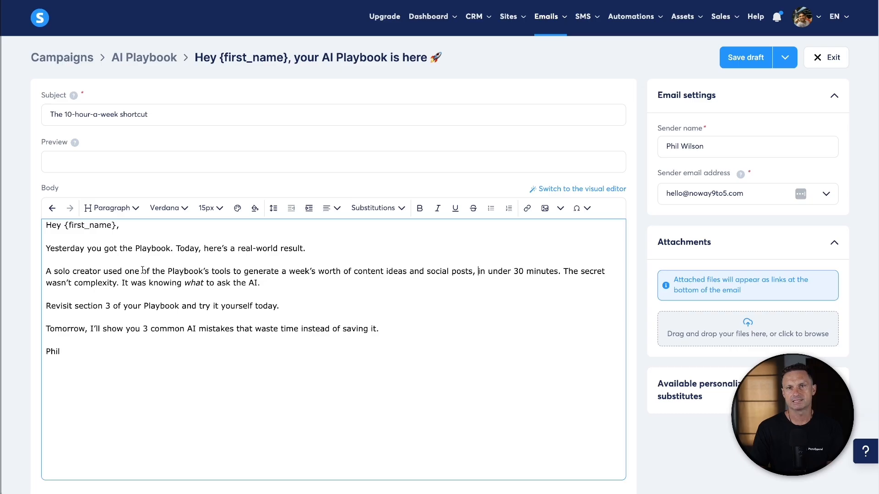
pyautogui.moveTo(125, 271); pyautogui.dragTo(230, 272)
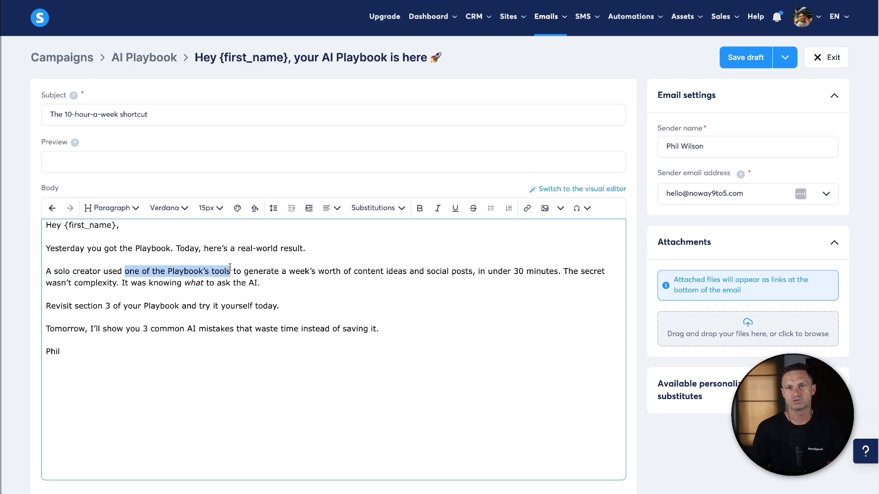
pyautogui.click(527, 208)
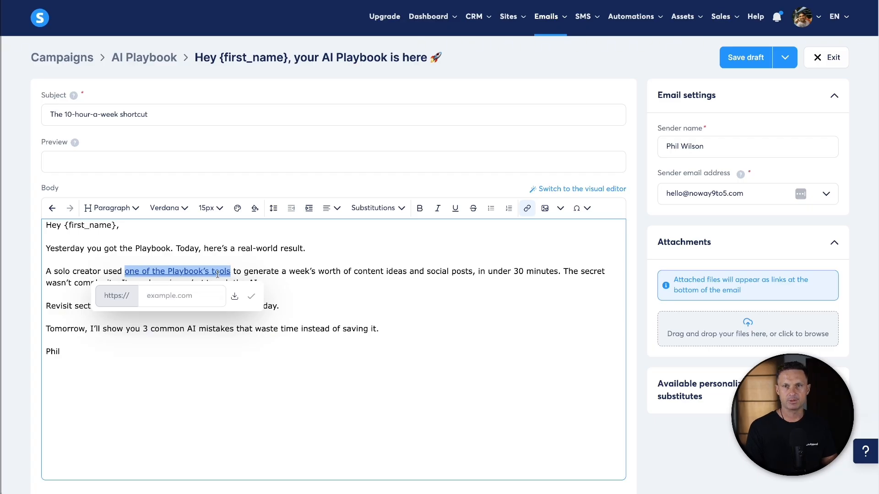
pyautogui.click(173, 295)
pyautogui.write('funnelscene.com')
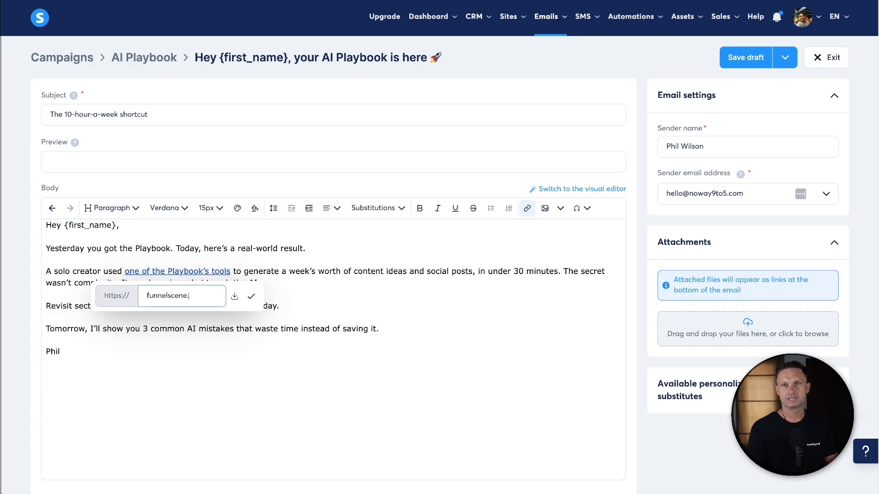
pyautogui.click(251, 297)
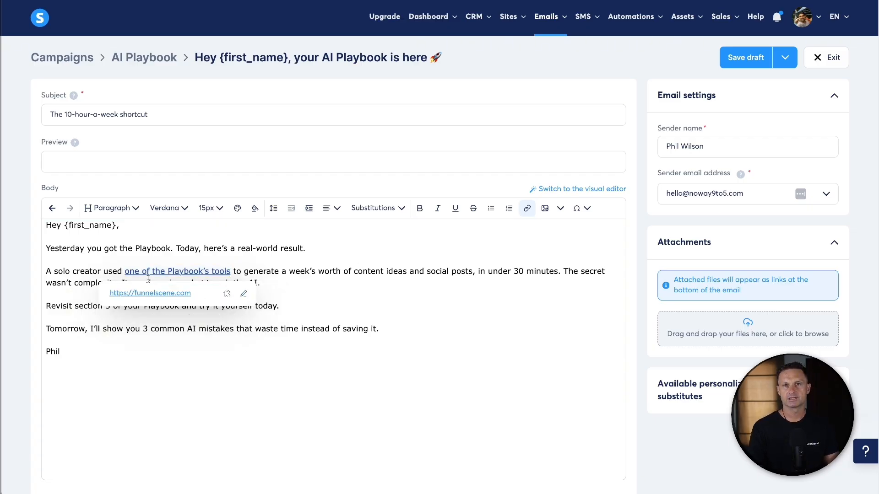
pyautogui.moveTo(124, 270); pyautogui.dragTo(228, 269)
pyautogui.click(420, 208)
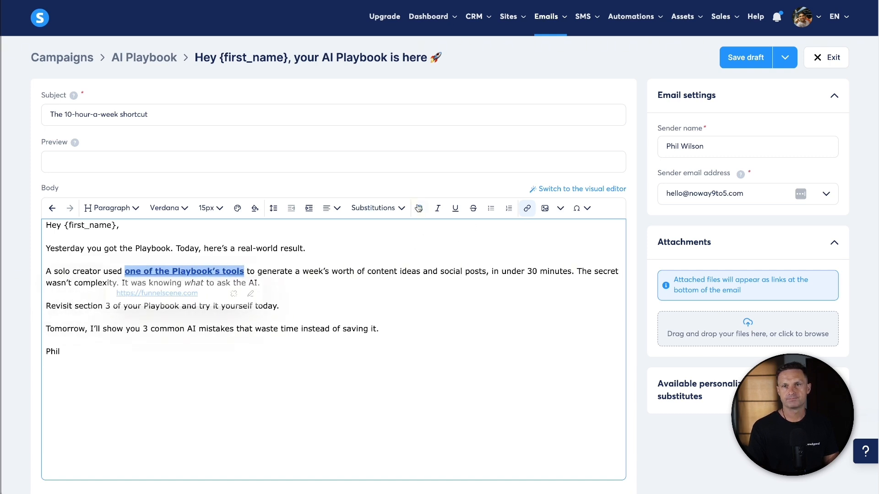
# Save the second email for publishing and set its delay before sending to 1 day.
pyautogui.click(492, 422)
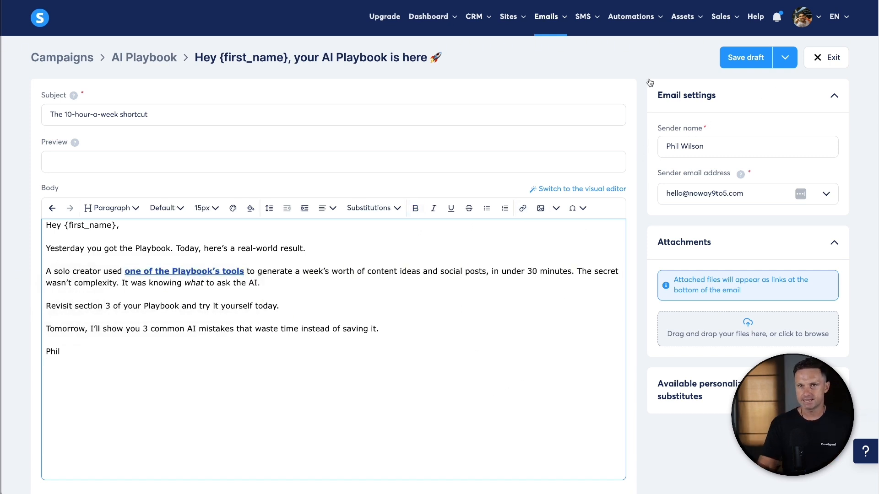
pyautogui.click(784, 58)
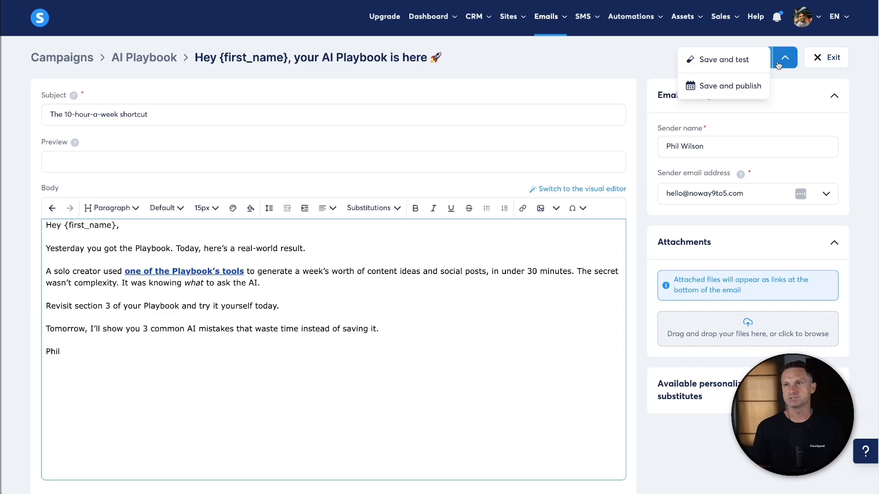
pyautogui.click(753, 90)
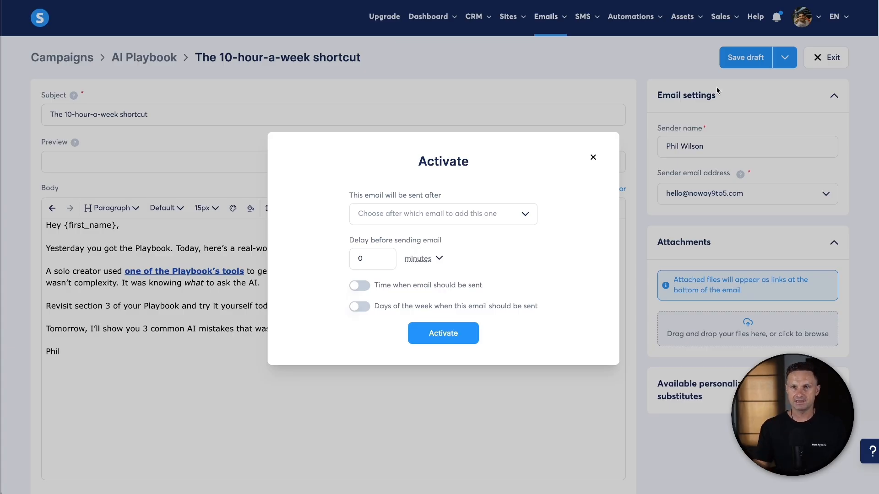
pyautogui.moveTo(350, 239); pyautogui.dragTo(451, 243)
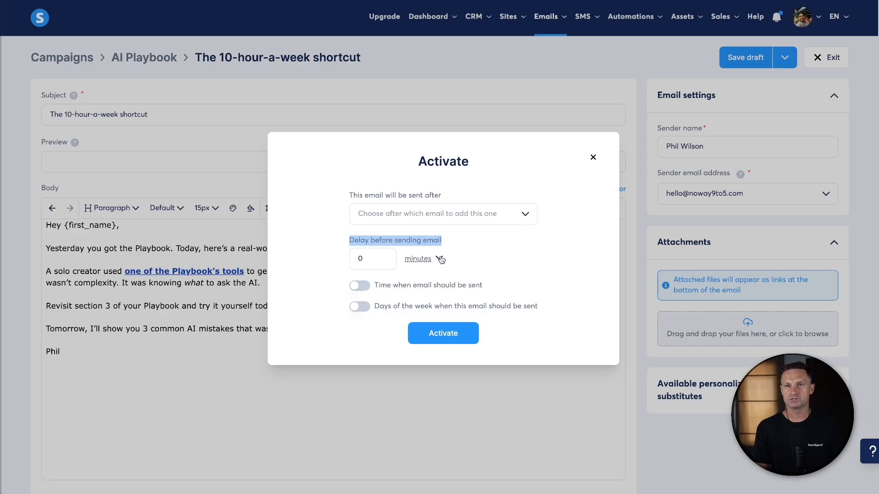
pyautogui.click(439, 257)
pyautogui.click(388, 276)
pyautogui.moveTo(379, 265); pyautogui.dragTo(339, 262)
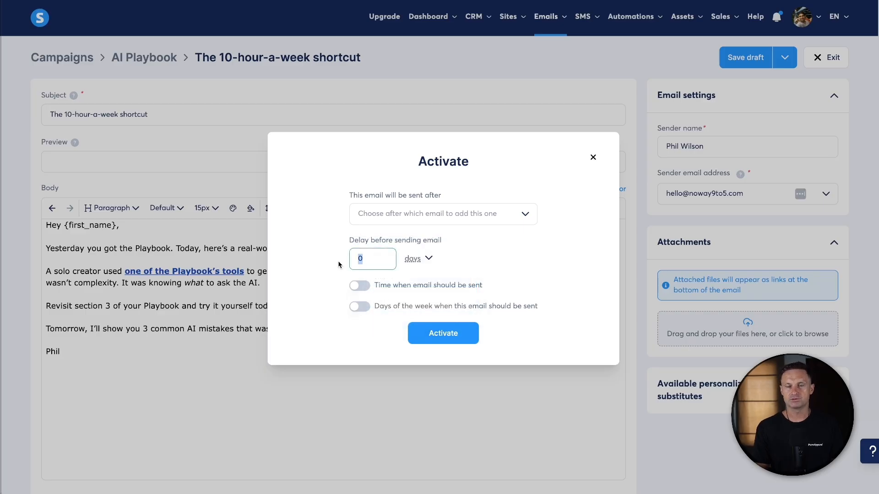
pyautogui.write('1')
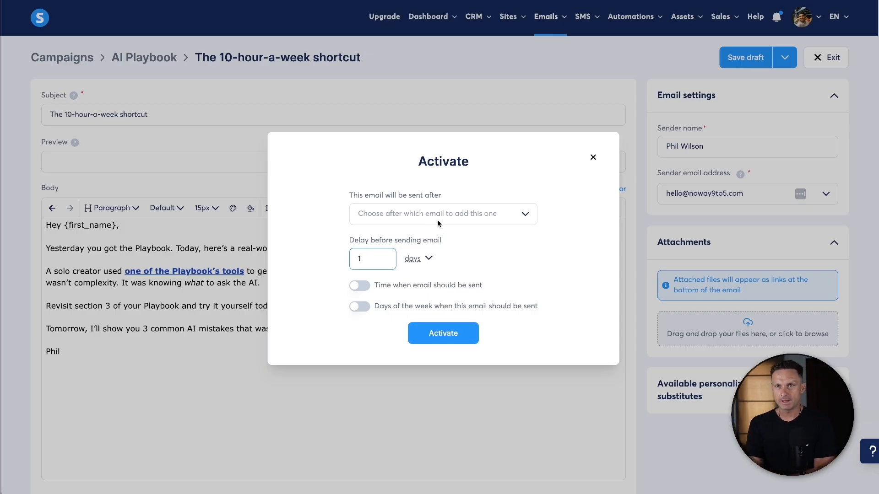
# Activate the email to send after "Hey {first_name}, your AI Playbook is here 🚀", and return to the AI Playbook campaign's email list.
pyautogui.click(521, 215)
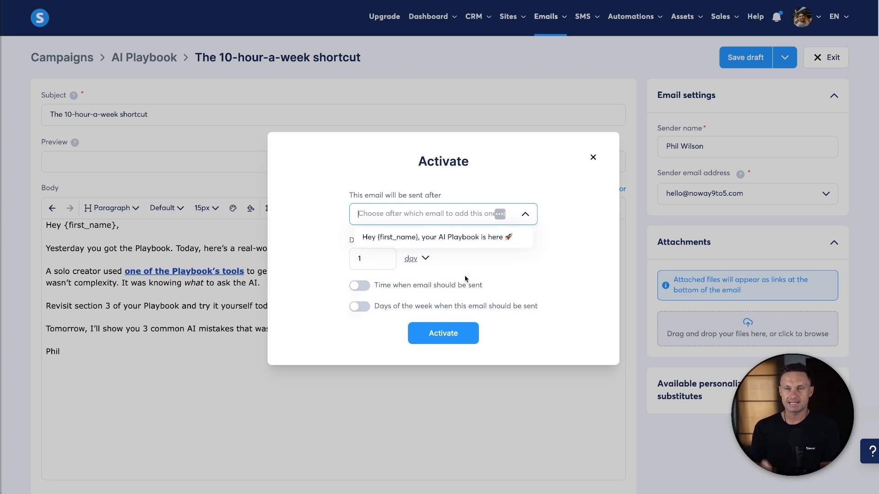
pyautogui.click(486, 237)
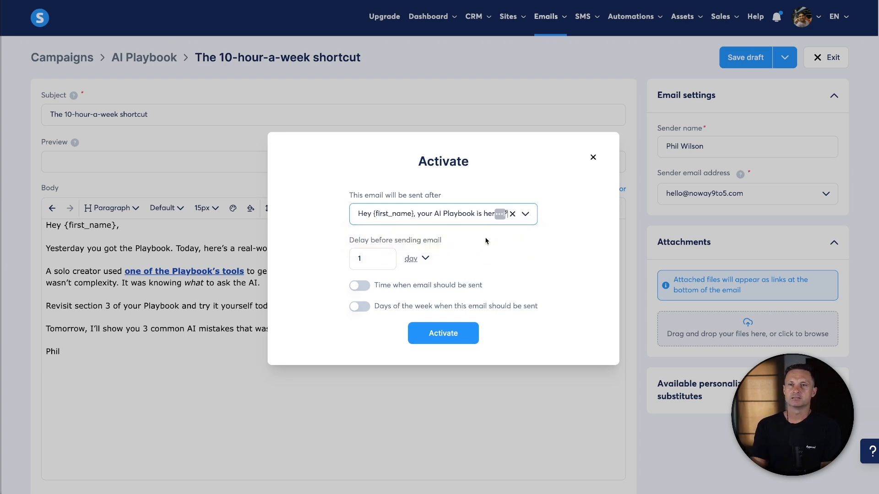
pyautogui.click(442, 342)
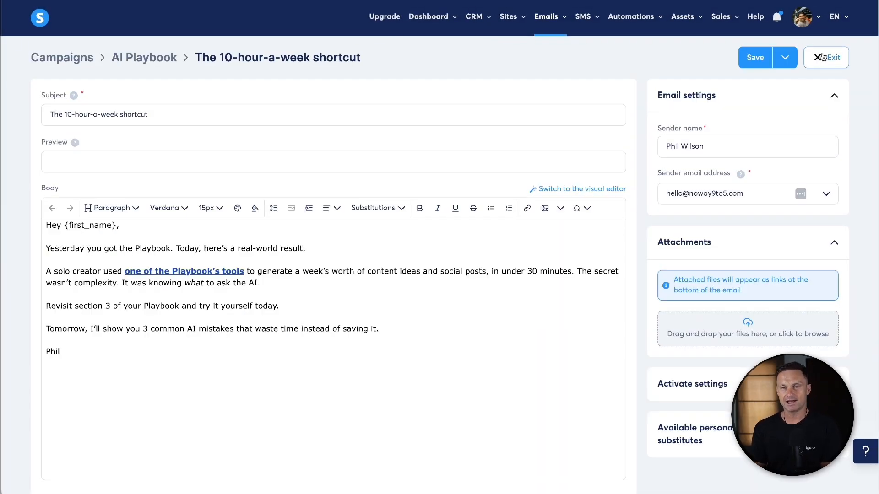
pyautogui.click(822, 59)
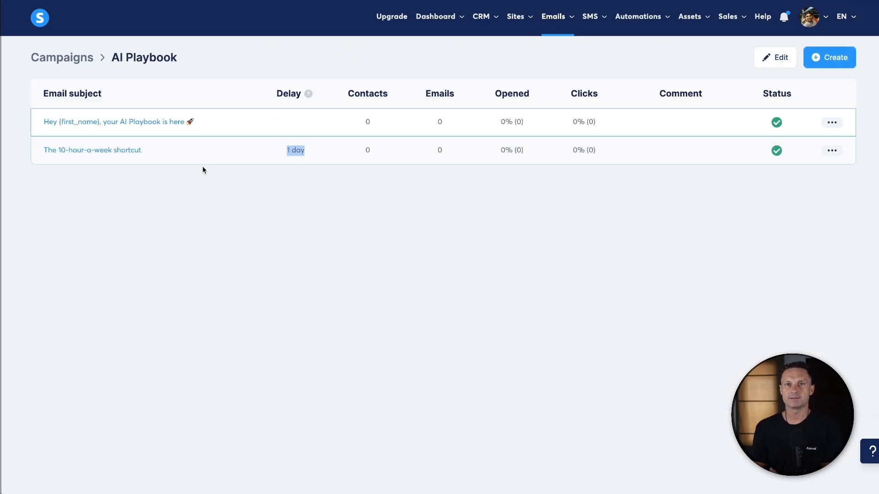
pyautogui.click(224, 188)
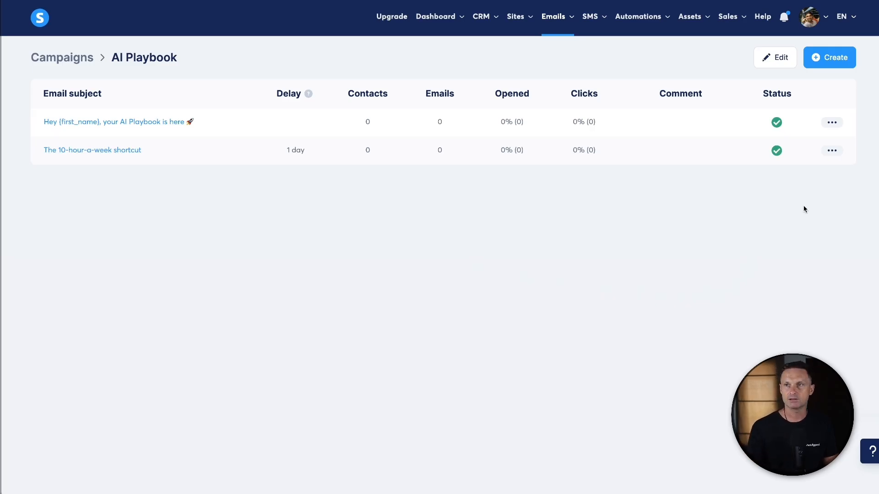
# Duplicate the email "The 10-hour-a-week shortcut" in the AI Playbook campaign.
pyautogui.click(831, 152)
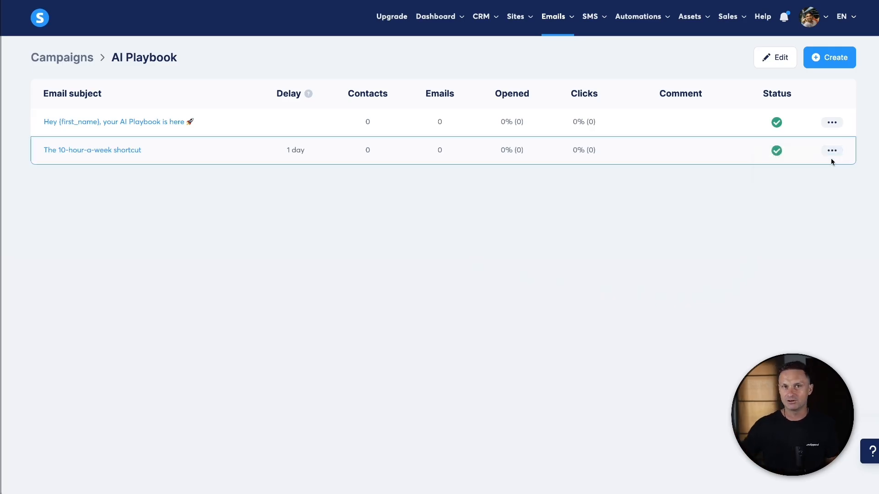
pyautogui.click(832, 151)
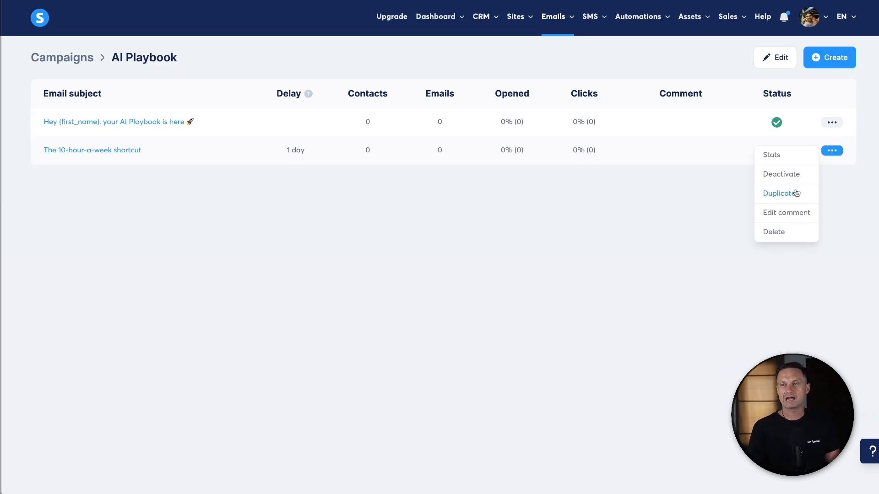
pyautogui.click(798, 193)
pyautogui.click(831, 150)
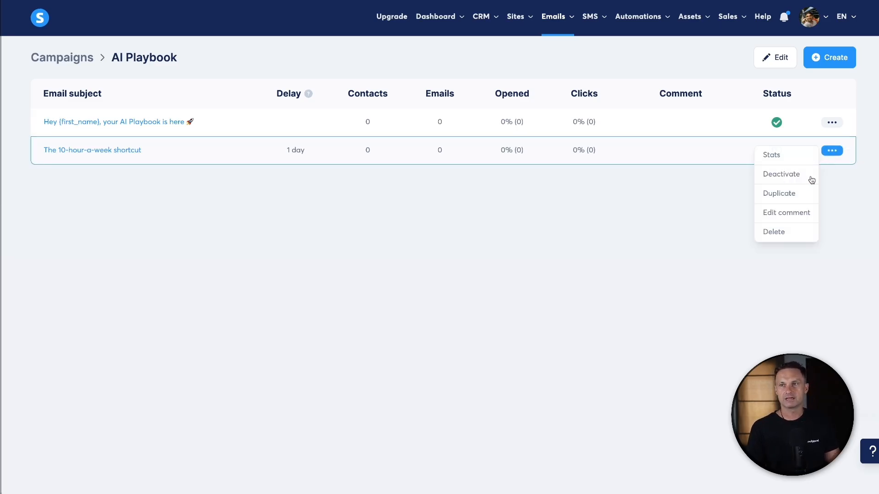
pyautogui.click(799, 192)
pyautogui.click(544, 291)
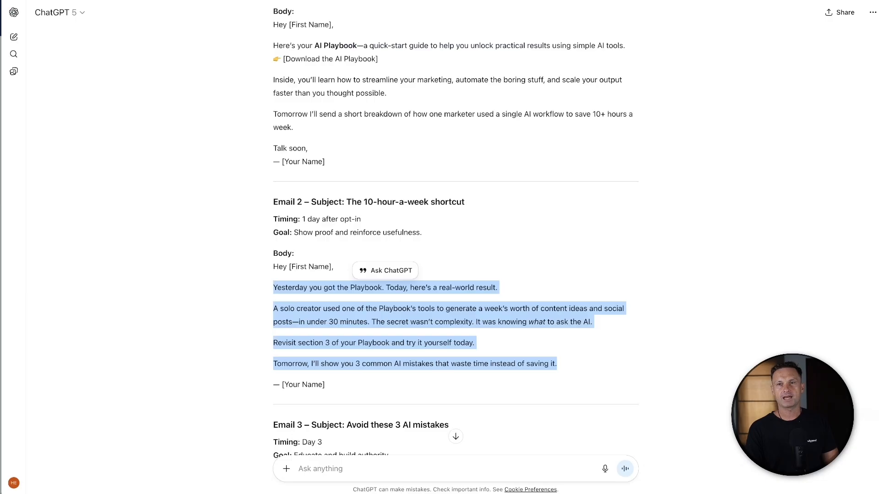
# Copy the Email 3 subject from ChatGPT and make "Avoid these 3 AI mistakes" the subject of the duplicated email in Systeme.io.
pyautogui.scroll(-12, 334, 165)
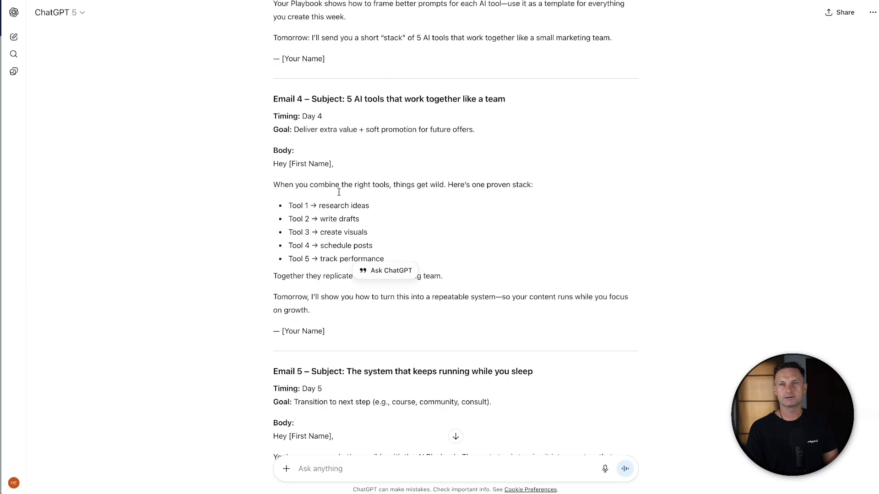
pyautogui.scroll(10, 334, 165)
pyautogui.scroll(-1, 335, 165)
pyautogui.moveTo(347, 269); pyautogui.dragTo(454, 268)
pyautogui.hotkey('ctrl', 'c')
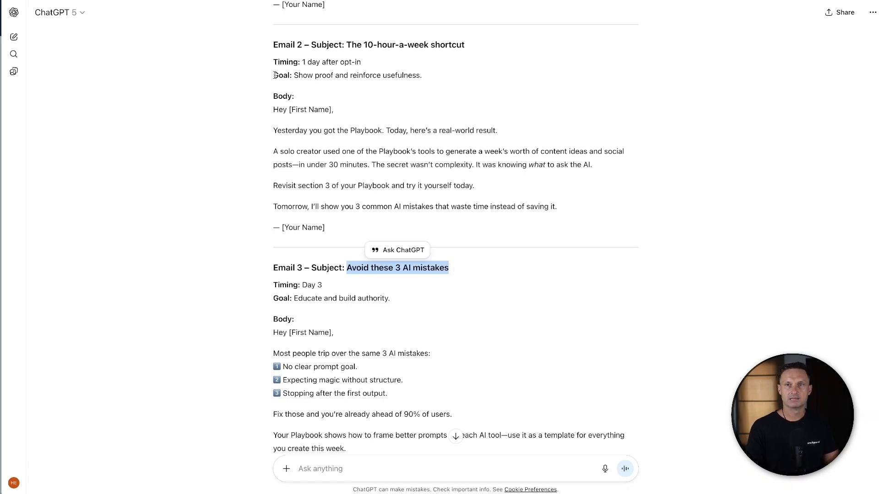
pyautogui.hotkey('alt', 'Tab')
pyautogui.hotkey('ctrl', 'a')
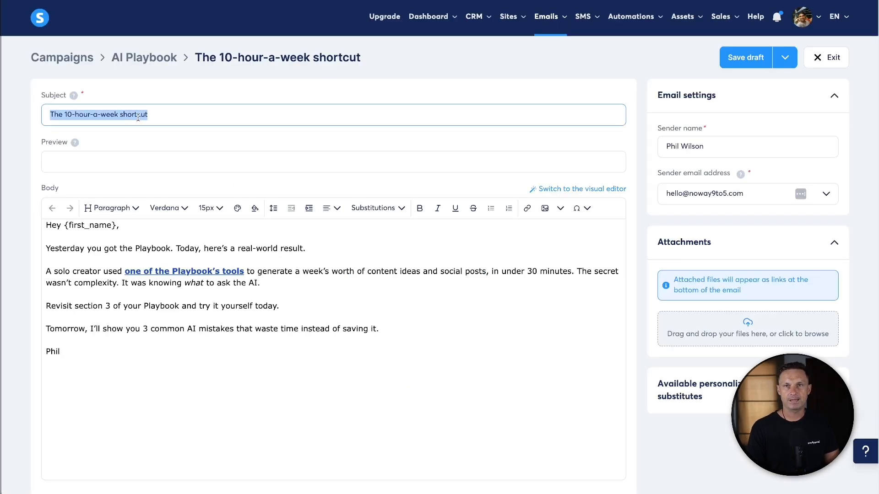
pyautogui.hotkey('ctrl', 'v')
# Replace the body text between greeting and sign-off with the Email 3 paragraphs copied from ChatGPT, "Most people trip" through "small marketing team.".
pyautogui.hotkey('alt', 'Tab')
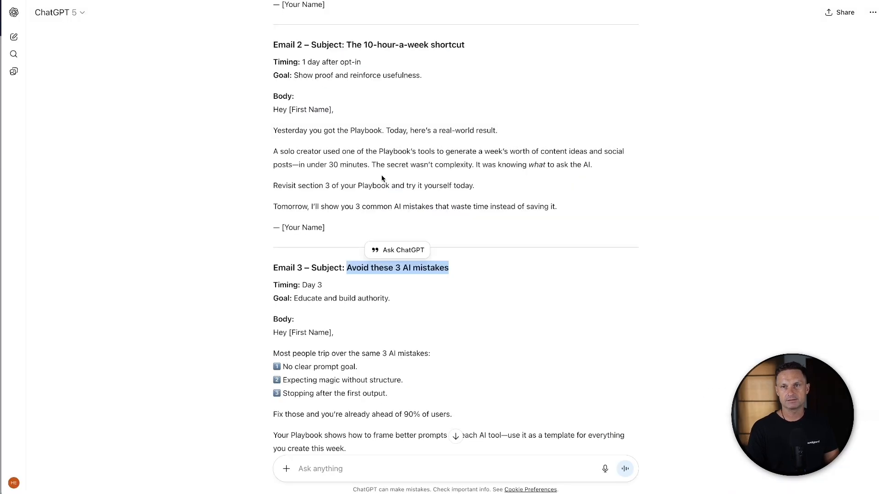
pyautogui.click(300, 341)
pyautogui.scroll(-2, 301, 348)
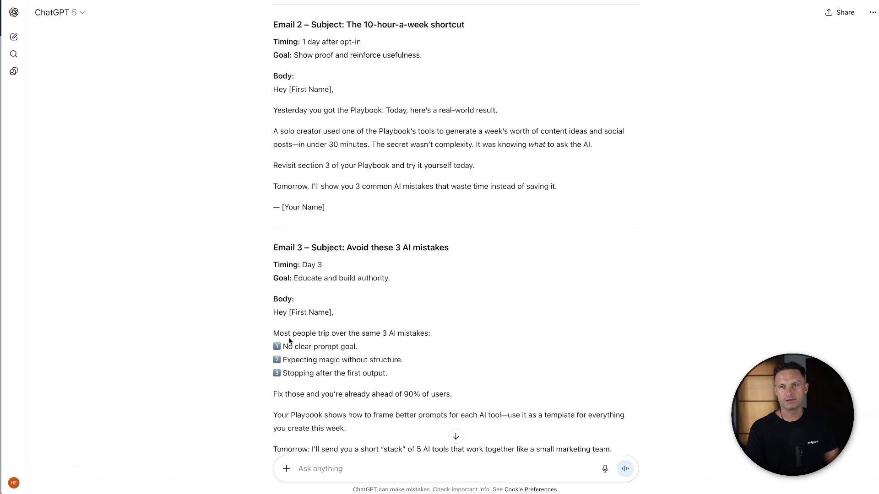
pyautogui.scroll(-1, 273, 362)
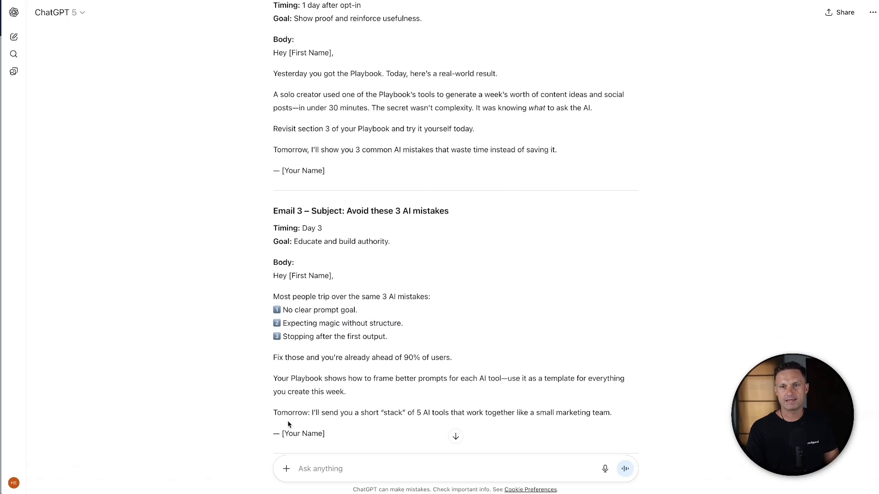
pyautogui.moveTo(288, 423); pyautogui.dragTo(268, 295)
pyautogui.hotkey('ctrl', 'c')
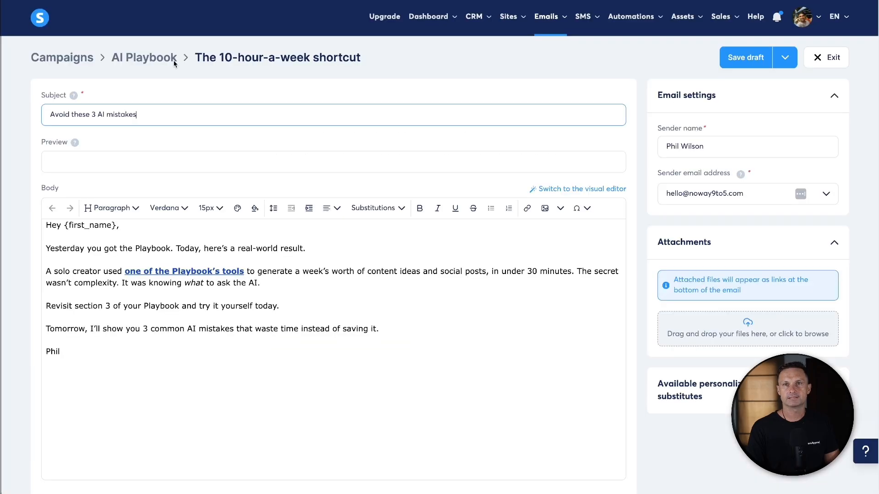
pyautogui.click(418, 331)
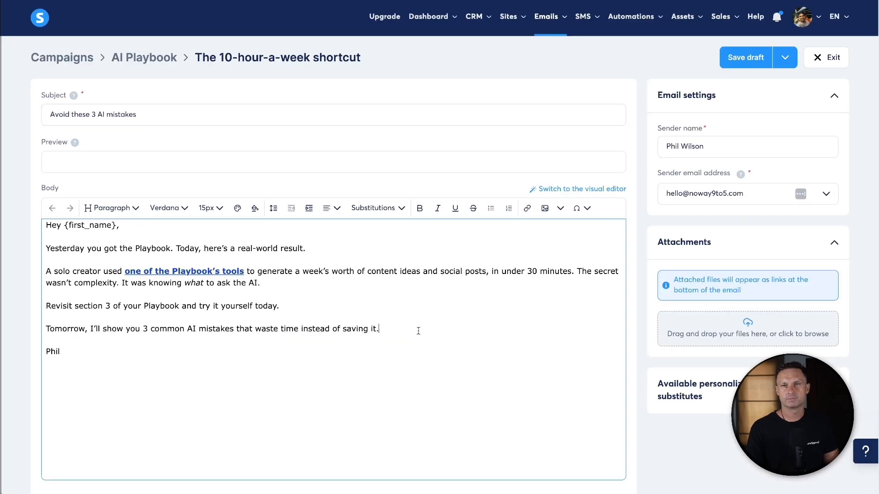
pyautogui.moveTo(418, 331); pyautogui.dragTo(47, 245)
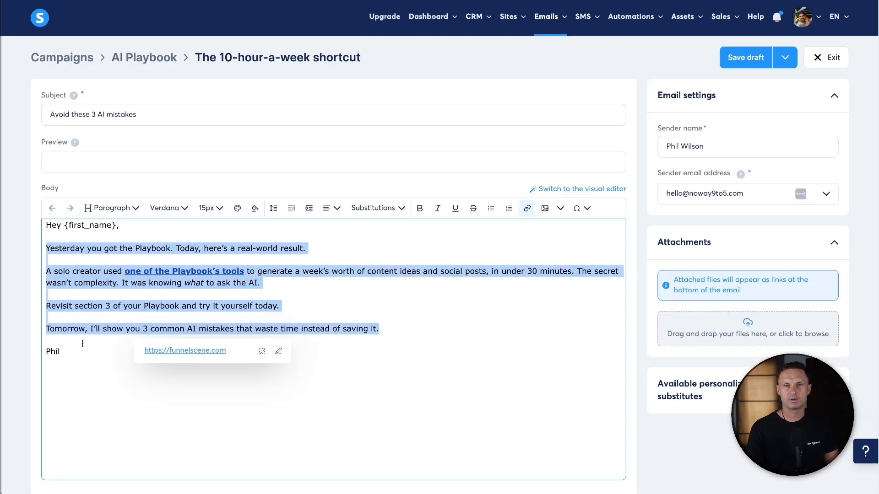
pyautogui.hotkey('ctrl', 'v')
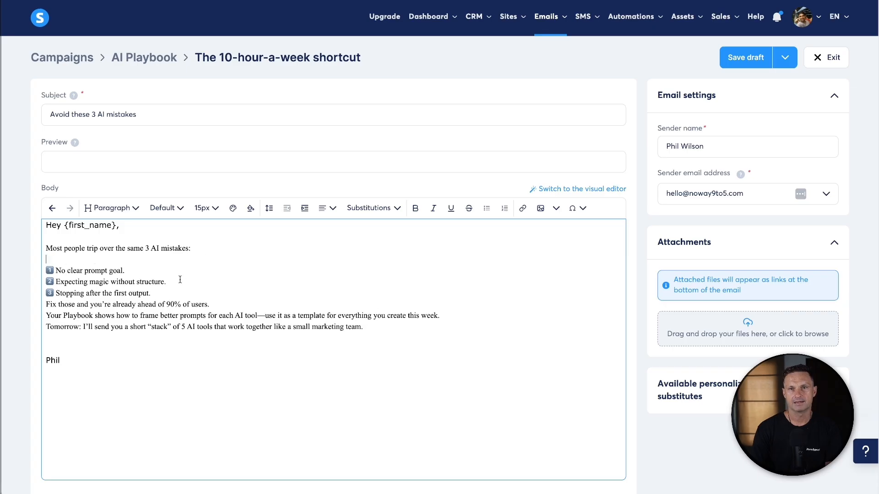
# Separate the pasted paragraphs with blank lines, and replace the dash after "each AI tool" with a comma and a space.
pyautogui.click(180, 291)
pyautogui.press('Return')
pyautogui.click(218, 315)
pyautogui.press('Return')
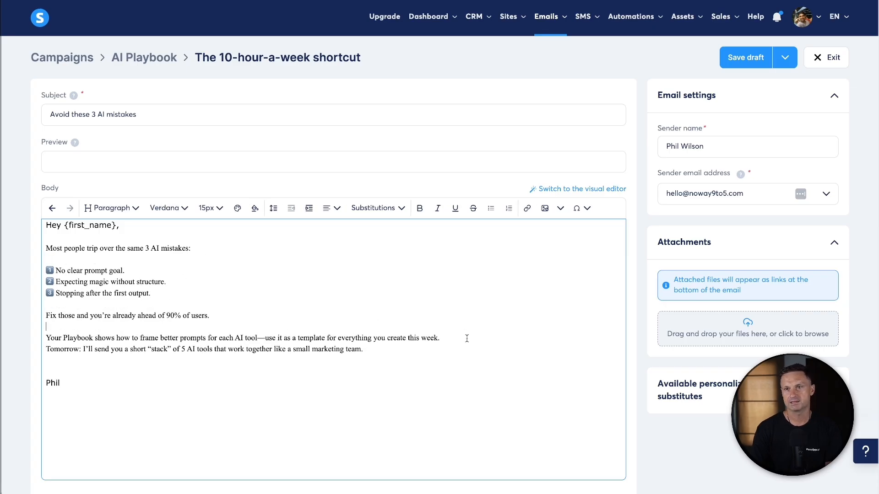
pyautogui.click(467, 338)
pyautogui.press('Return')
pyautogui.doubleClick(261, 339)
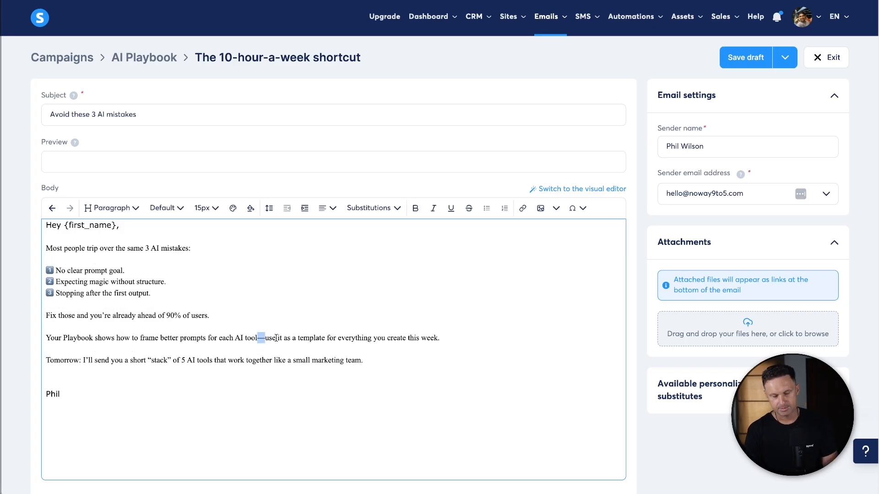
pyautogui.write(',')
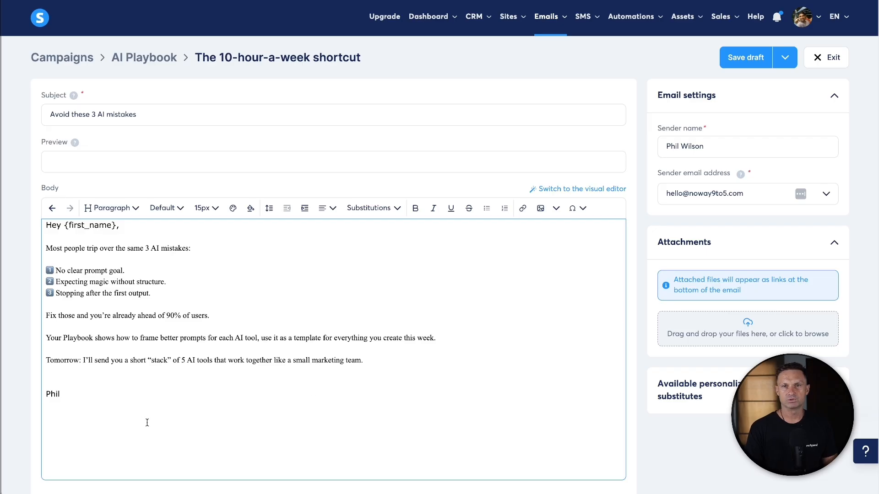
# Remove the extra blank line above the sign-off name and set the entire body of the third email to the Verdana font.
pyautogui.moveTo(124, 425); pyautogui.dragTo(57, 340)
pyautogui.click(65, 387)
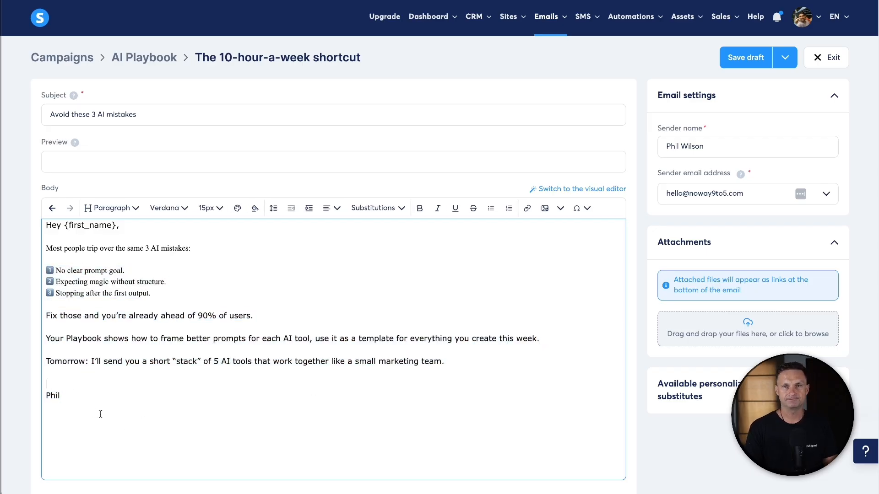
pyautogui.press('BackSpace')
pyautogui.hotkey('ctrl', 'a')
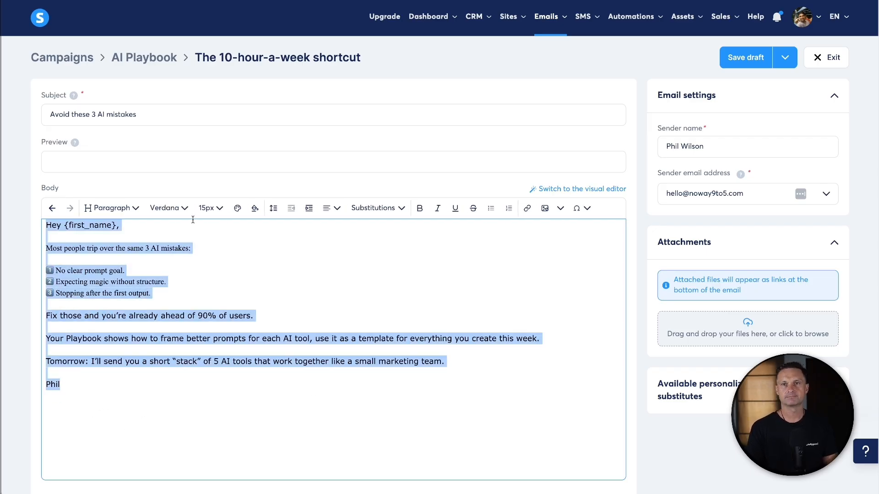
pyautogui.click(181, 208)
pyautogui.click(151, 314)
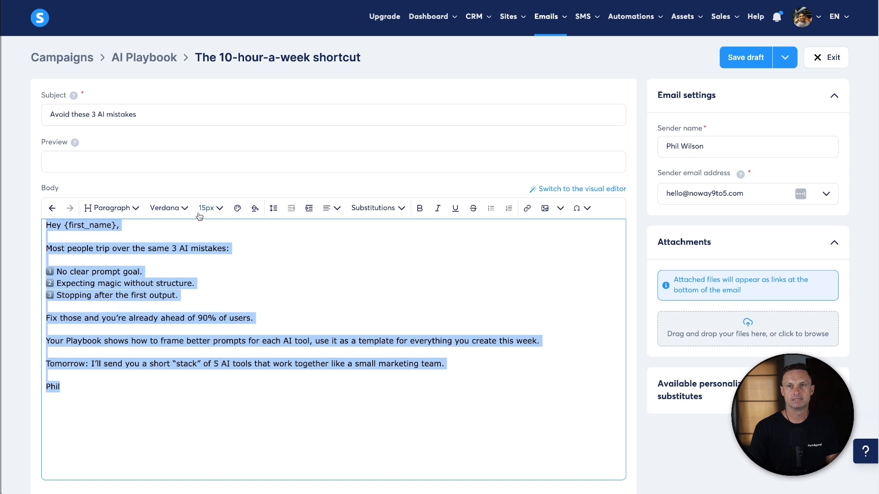
pyautogui.click(263, 395)
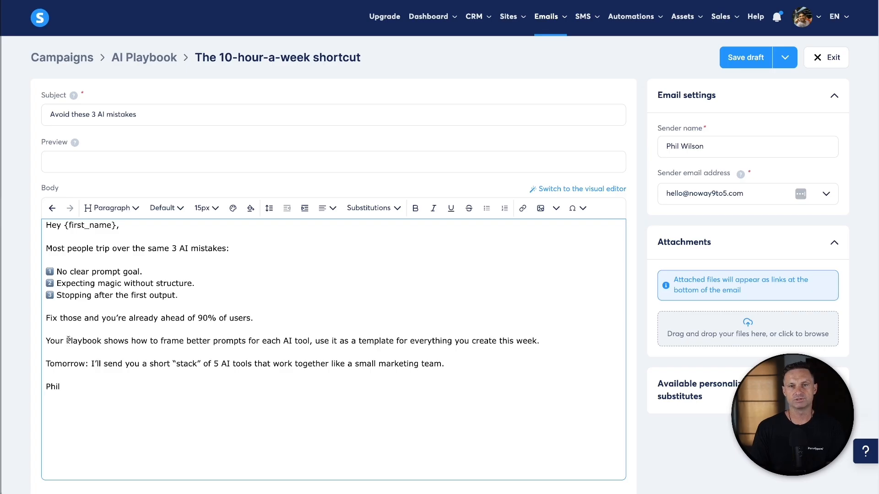
pyautogui.moveTo(46, 340); pyautogui.dragTo(128, 341)
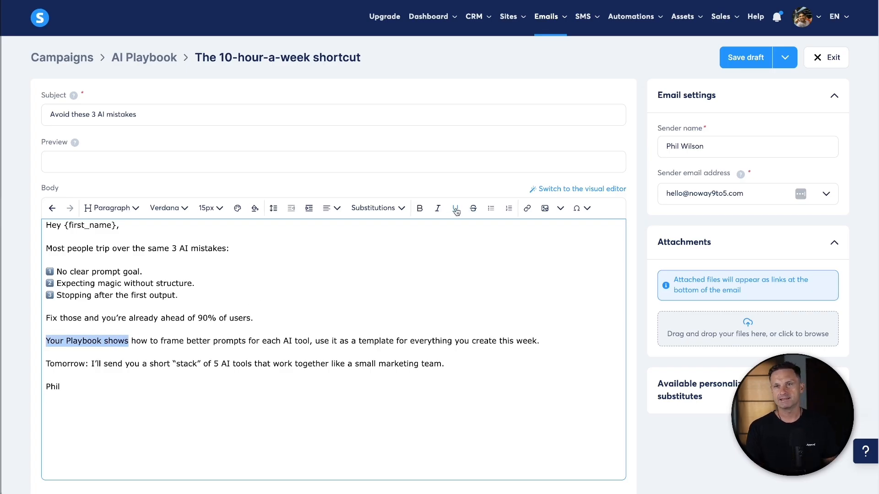
pyautogui.click(527, 209)
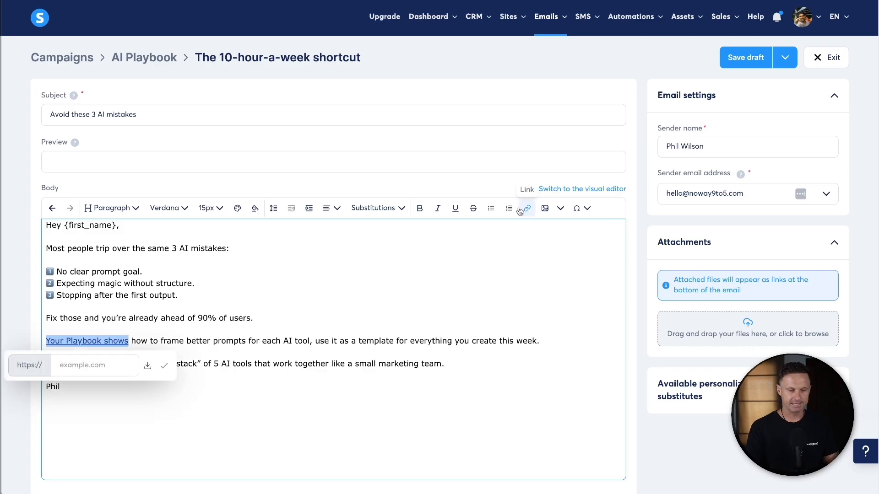
pyautogui.click(100, 360)
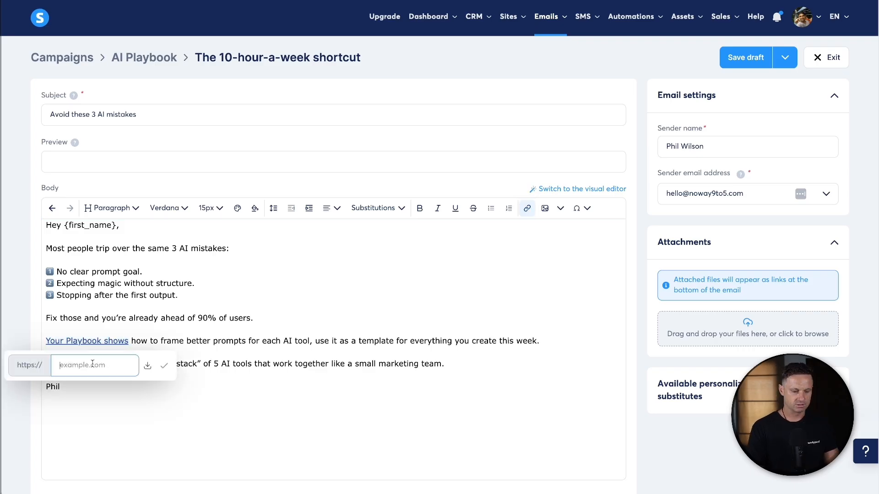
pyautogui.write('funnelscene.com')
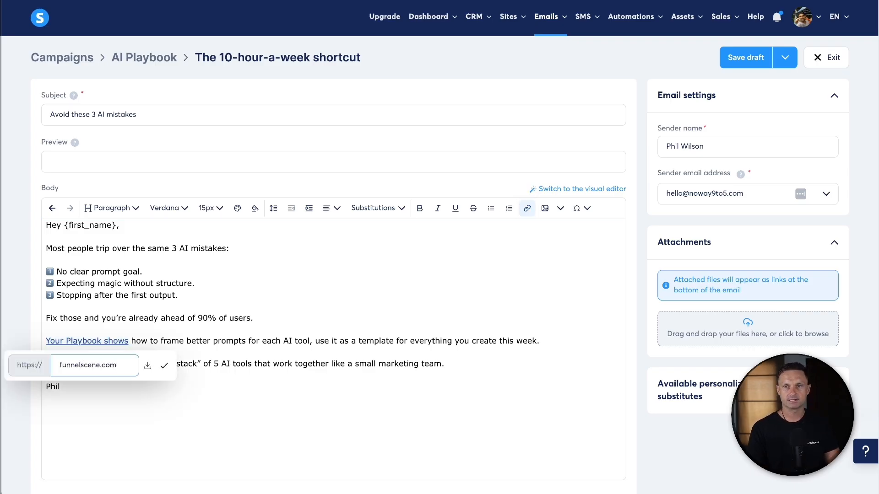
pyautogui.click(147, 365)
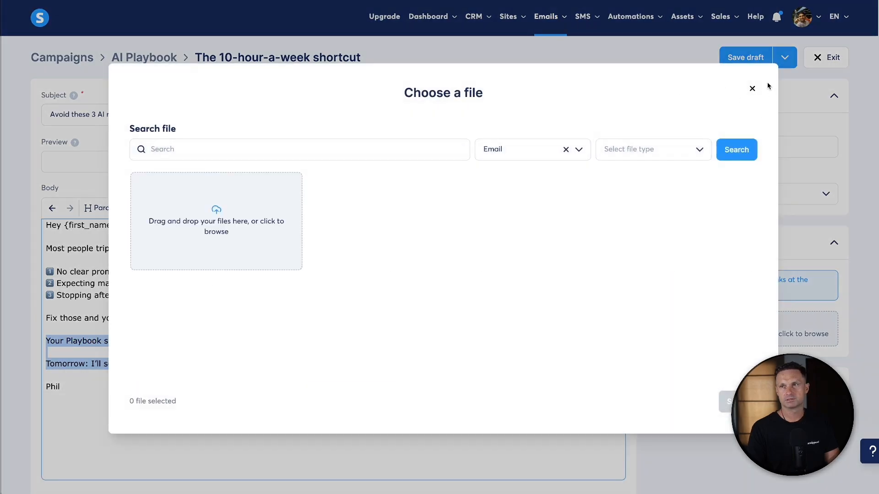
pyautogui.click(753, 88)
pyautogui.click(96, 346)
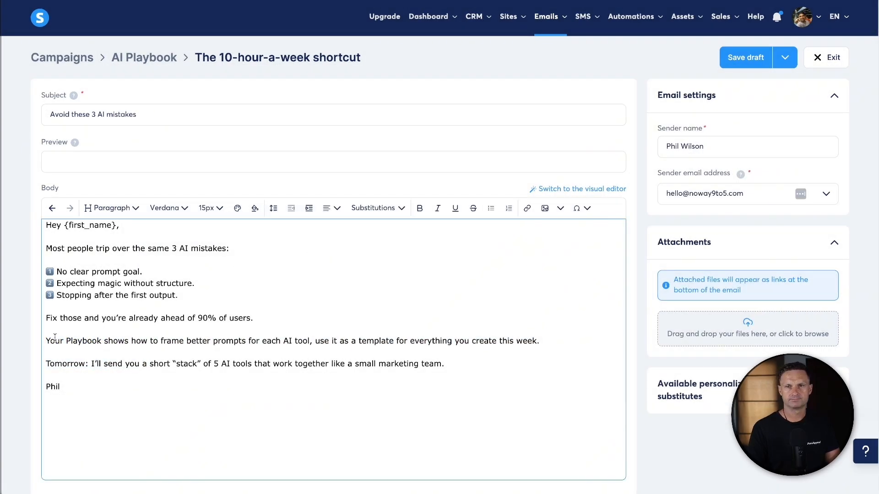
pyautogui.moveTo(46, 341); pyautogui.dragTo(128, 341)
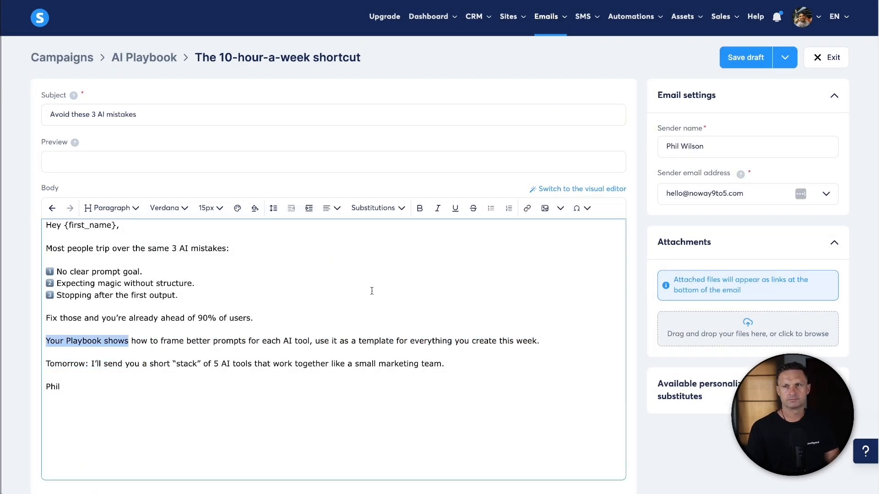
pyautogui.click(527, 208)
pyautogui.click(80, 364)
pyautogui.press('super+v')
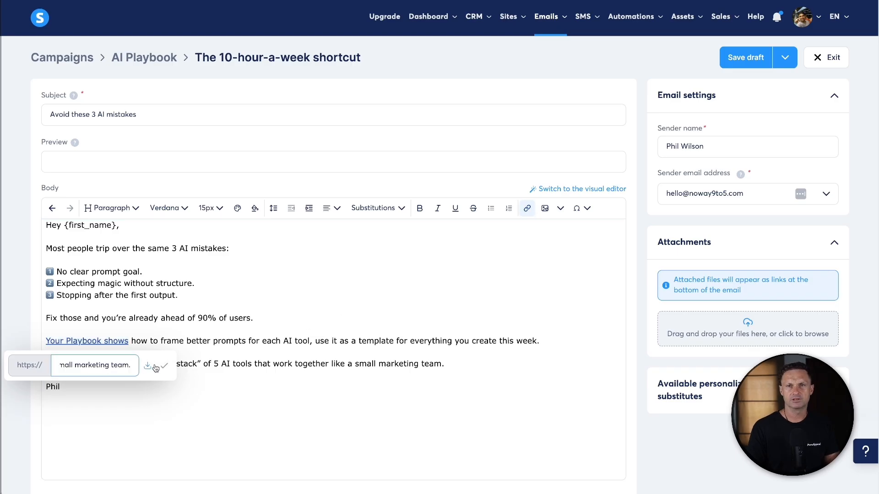
pyautogui.tripleClick(125, 365)
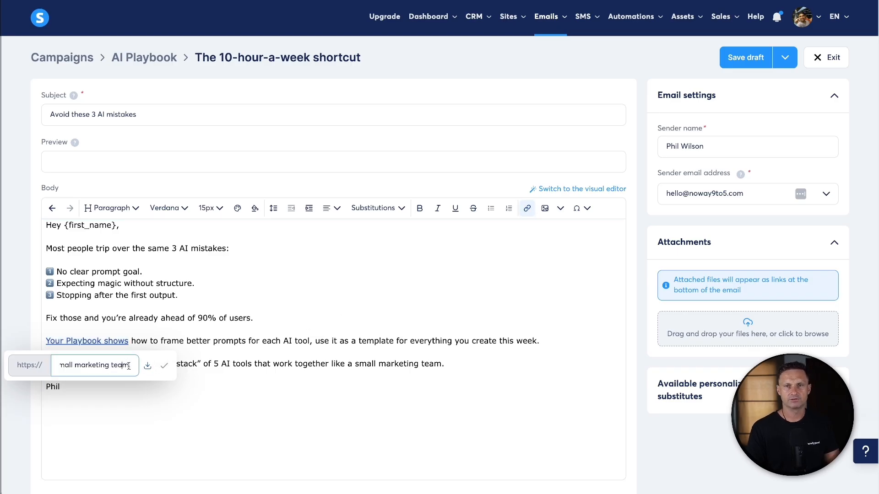
pyautogui.tripleClick(129, 365)
pyautogui.write('funnelscene.com')
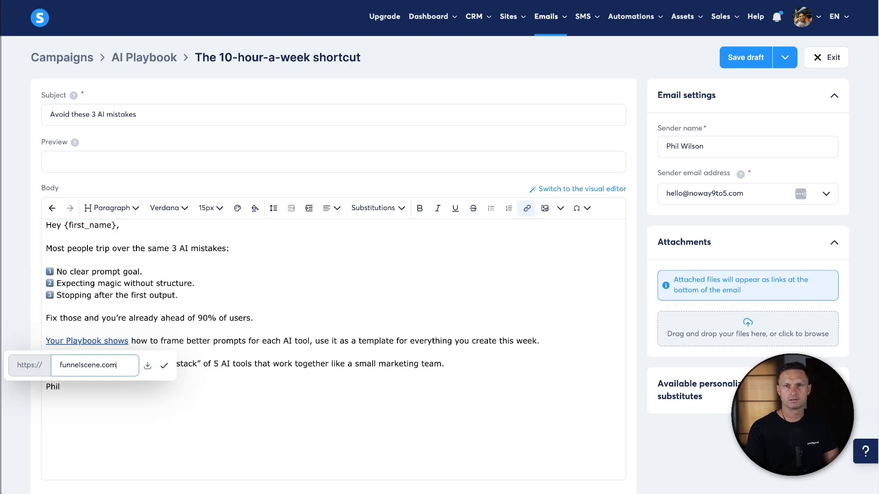
pyautogui.click(162, 365)
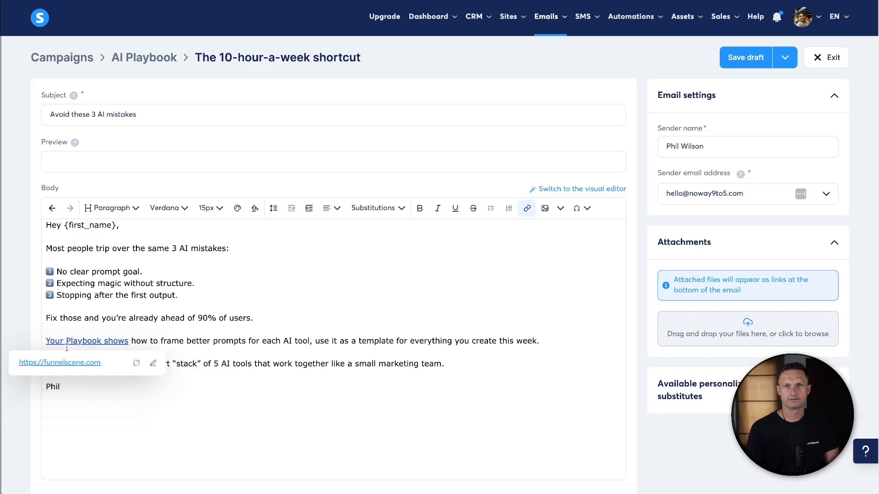
# Make the linked words "Your Playbook shows" bold.
pyautogui.moveTo(41, 339); pyautogui.dragTo(130, 338)
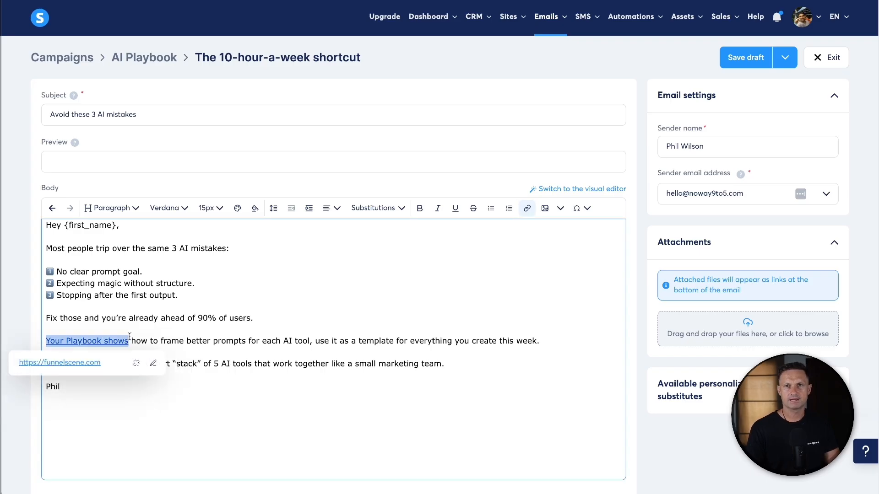
pyautogui.click(419, 208)
pyautogui.click(431, 420)
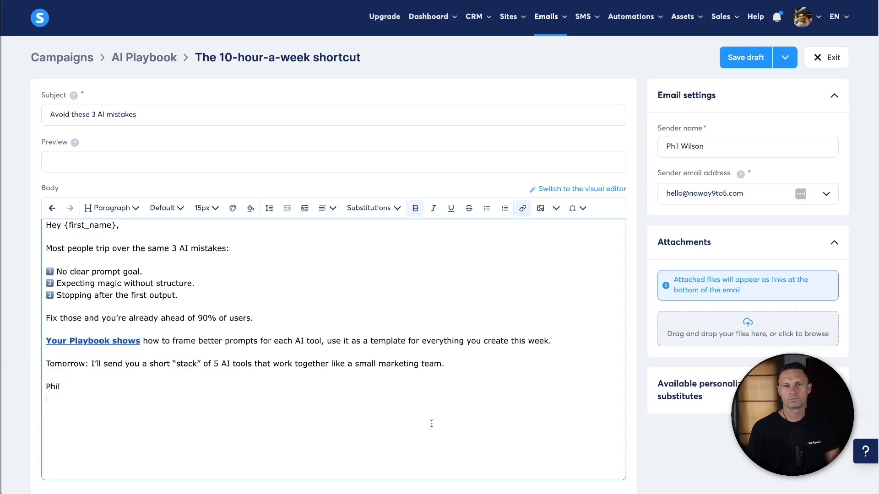
# Save and publish the third email, activating it to be sent 1 day after "The 10-hour-a-week shortcut".
pyautogui.click(784, 57)
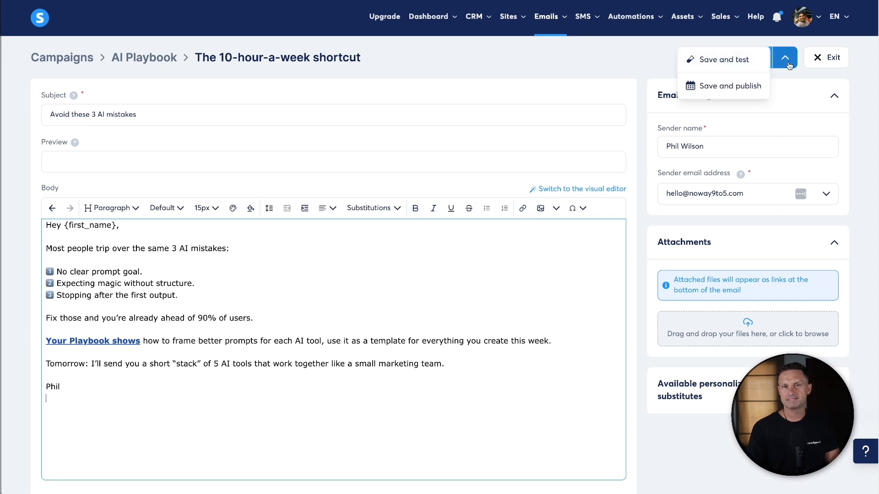
pyautogui.click(730, 86)
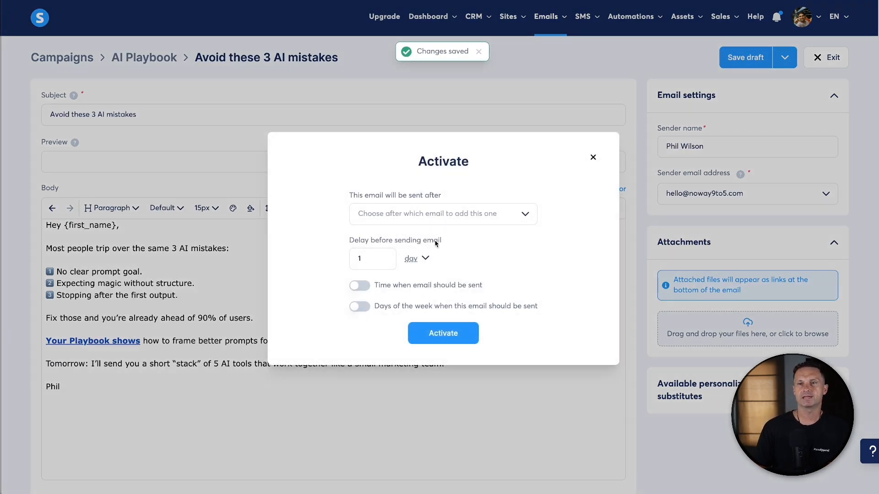
pyautogui.moveTo(340, 241); pyautogui.dragTo(443, 241)
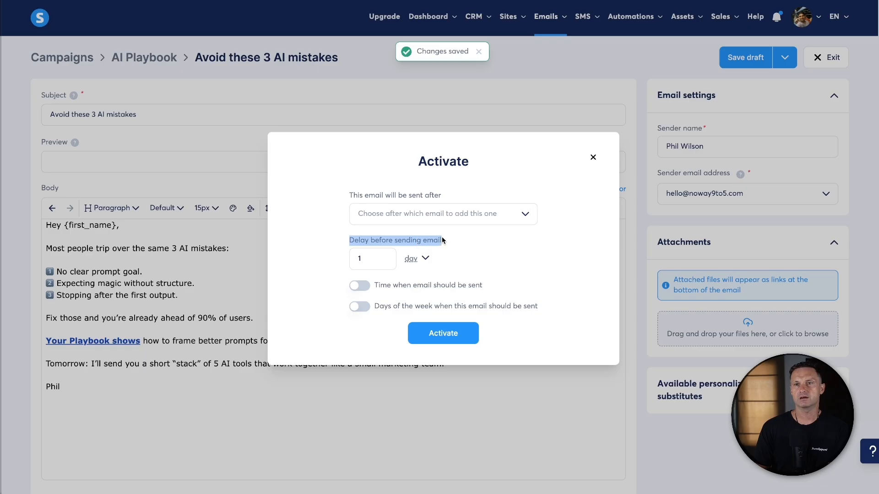
pyautogui.click(548, 248)
pyautogui.click(525, 214)
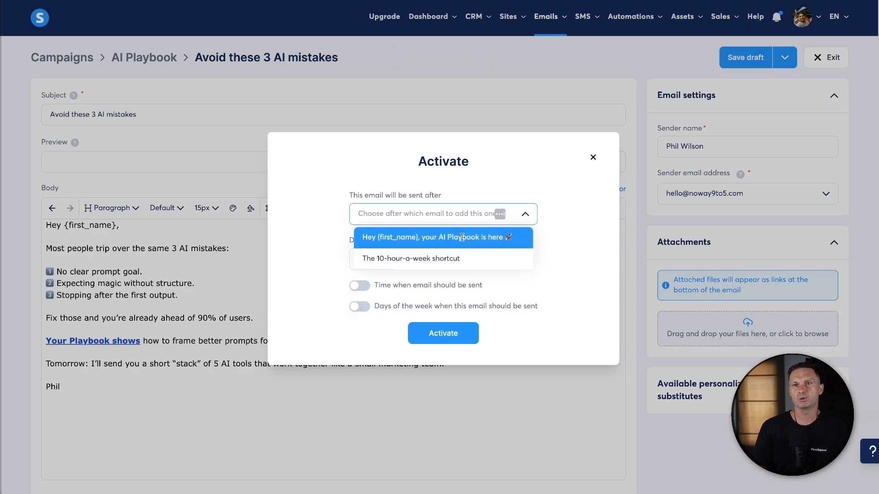
pyautogui.click(428, 259)
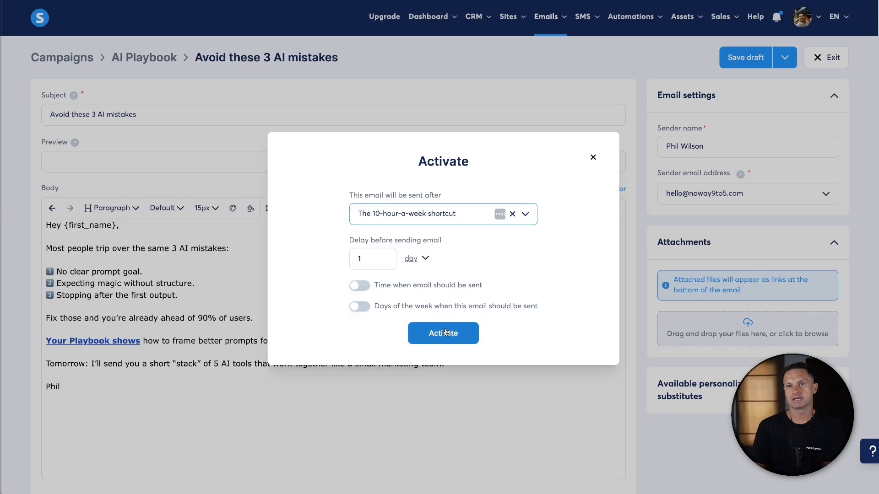
pyautogui.click(457, 328)
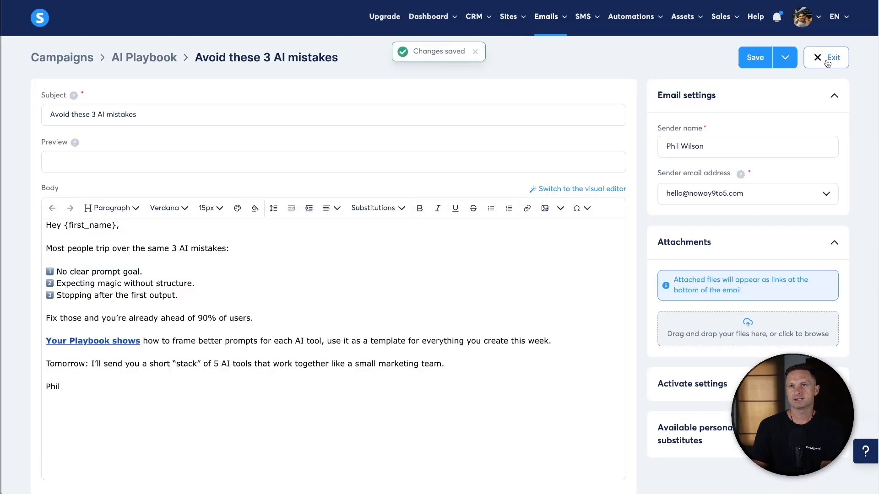
# Exit to the AI Playbook campaign's email list and check the sending delays of the second and third emails.
pyautogui.click(827, 57)
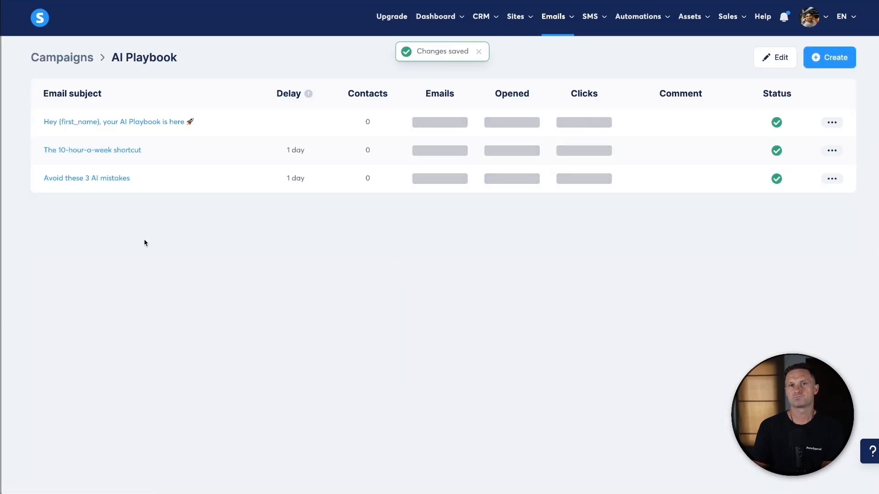
pyautogui.moveTo(273, 151); pyautogui.dragTo(280, 179)
pyautogui.click(312, 212)
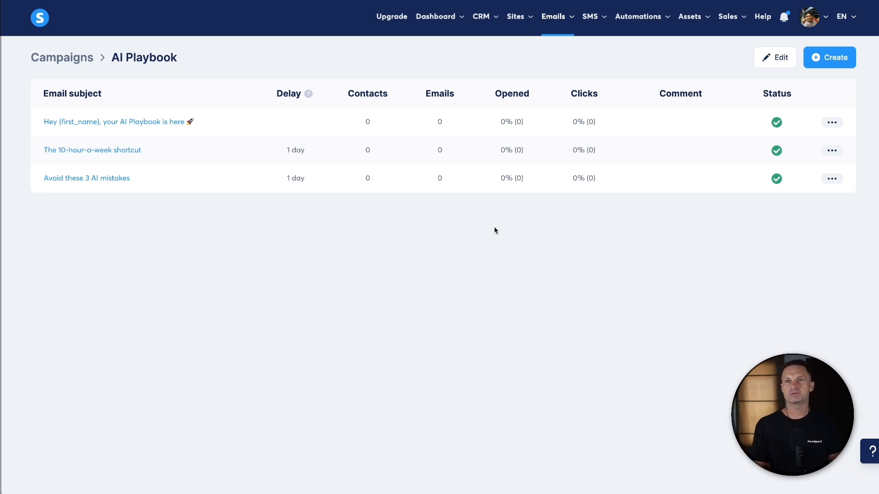
# Open the "Funnel step form subscribed" automation rule of the AI Playbook Optin step in the AI Playbook funnel.
pyautogui.moveTo(516, 16)
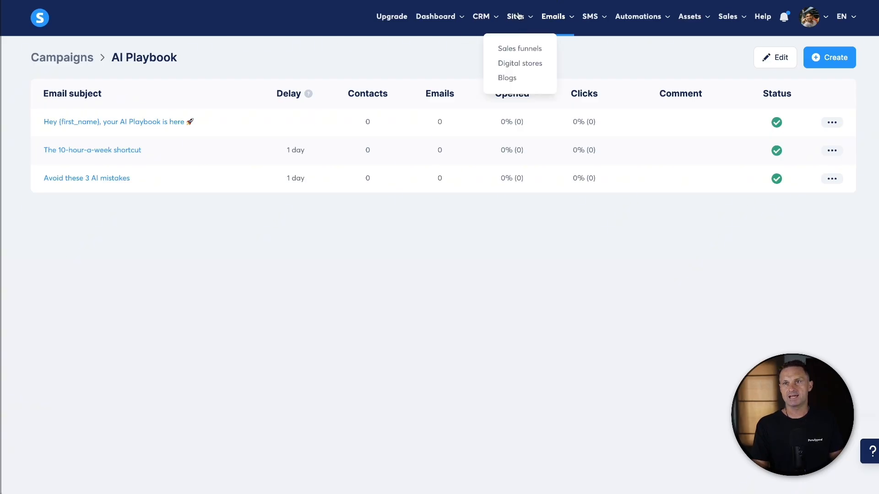
pyautogui.click(513, 49)
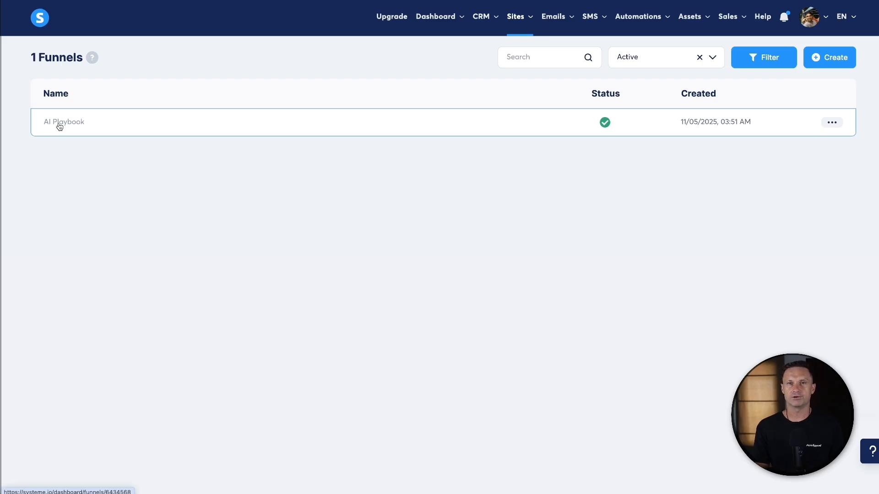
pyautogui.click(59, 124)
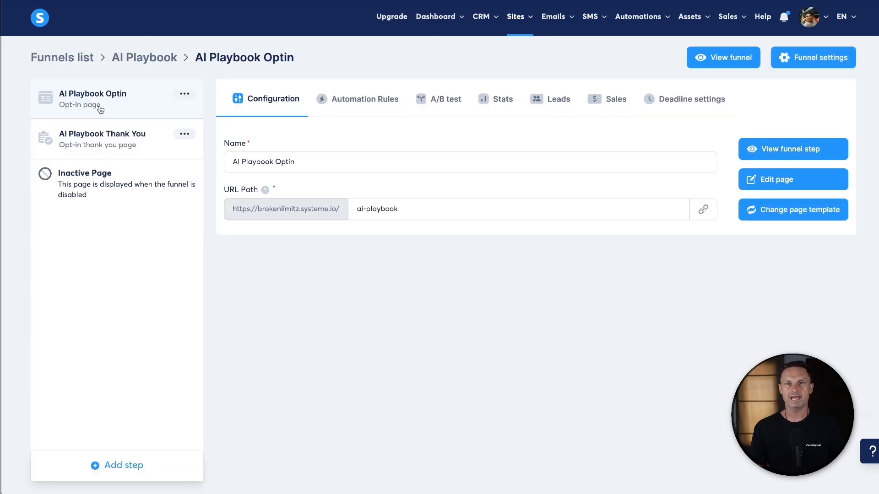
pyautogui.moveTo(93, 108)
pyautogui.mouseDown()
pyautogui.moveTo(65, 109)
pyautogui.moveTo(82, 108)
pyautogui.mouseUp()
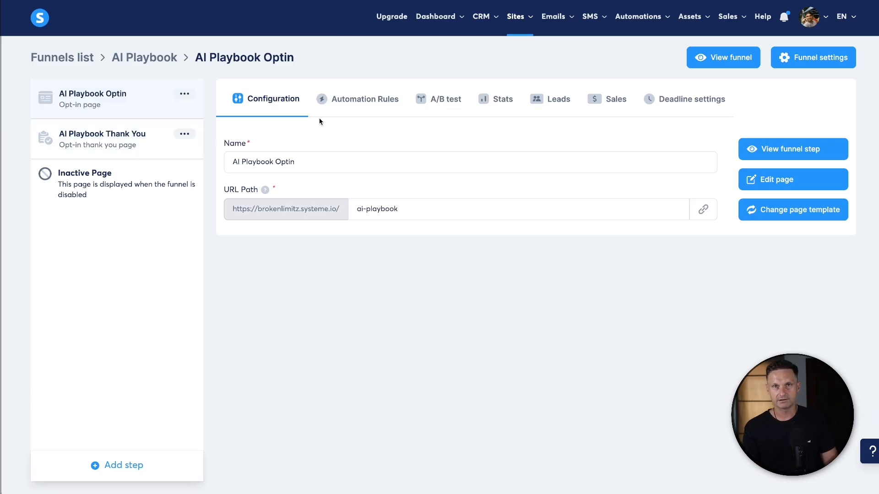
pyautogui.click(352, 102)
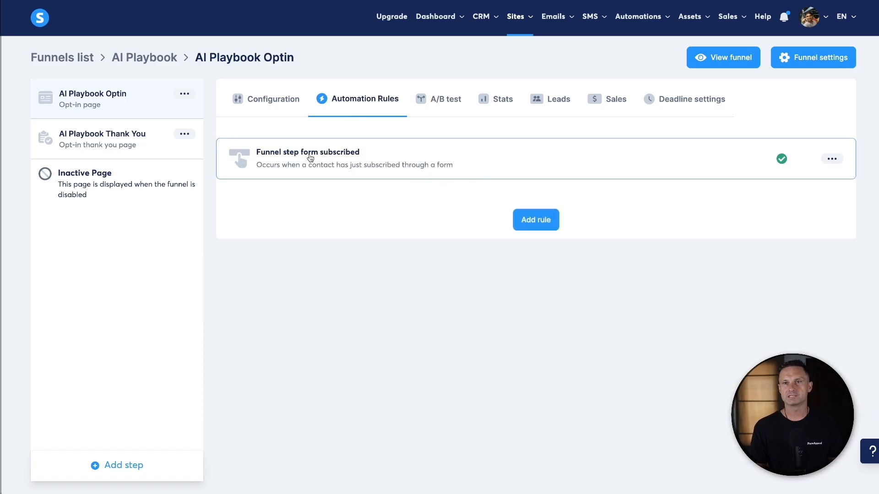
pyautogui.click(526, 165)
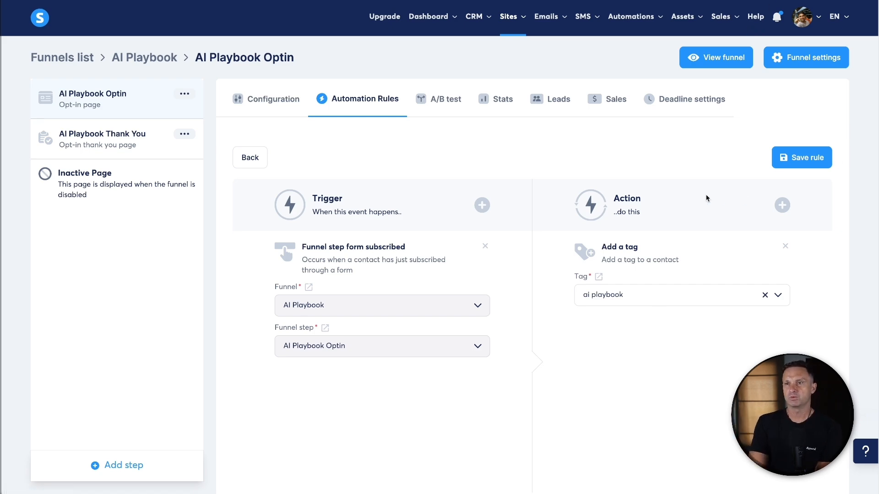
# Add a "Subscribe to campaign" action for the AI Playbook campaign to the opt-in rule and save the rule.
pyautogui.click(781, 204)
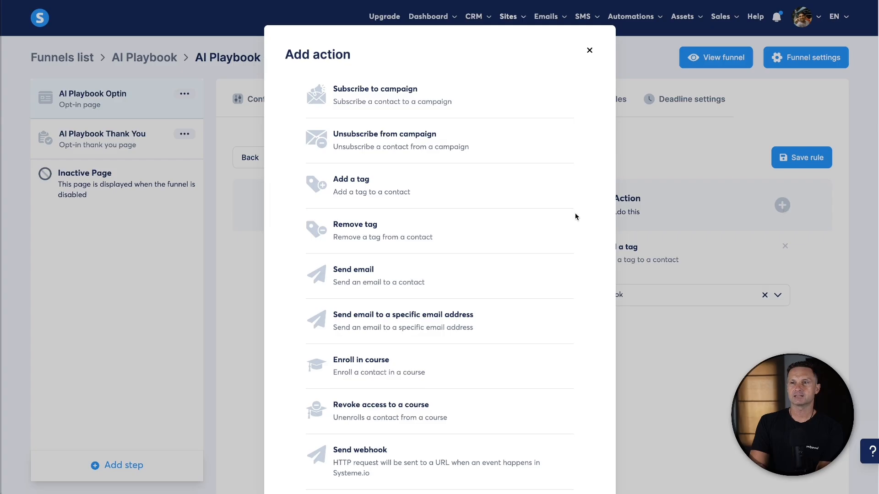
pyautogui.click(396, 88)
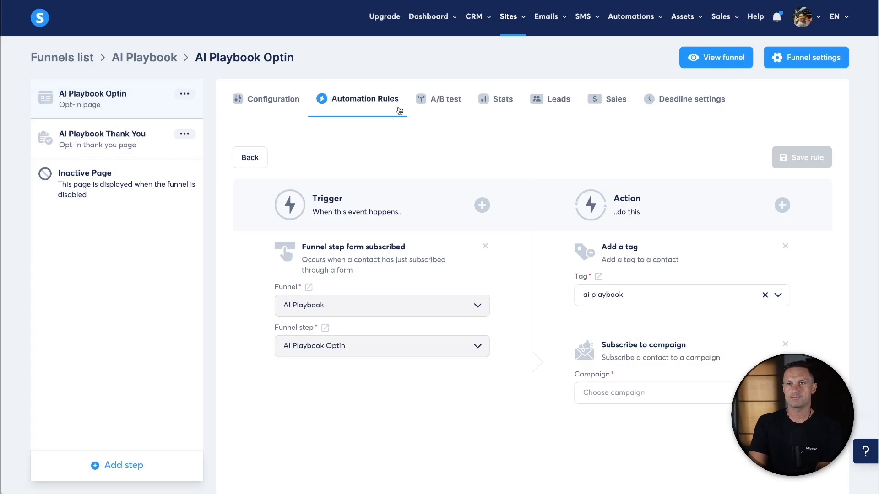
pyautogui.click(642, 387)
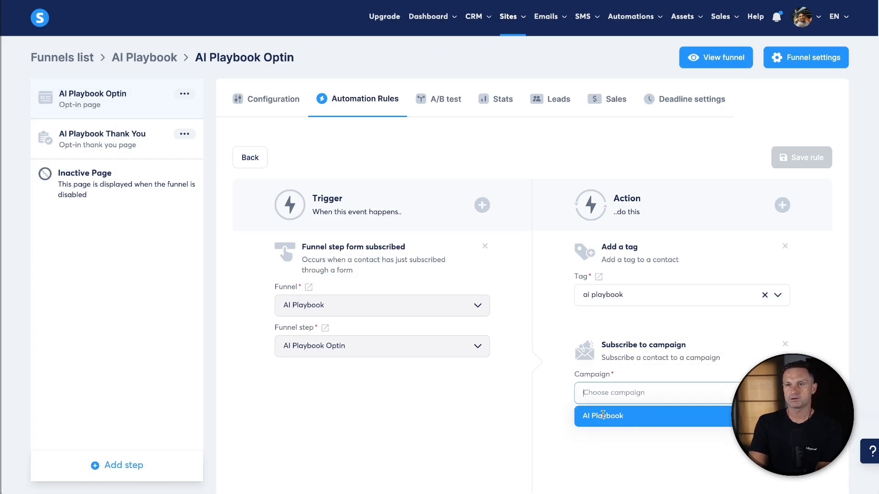
pyautogui.click(640, 417)
pyautogui.click(804, 158)
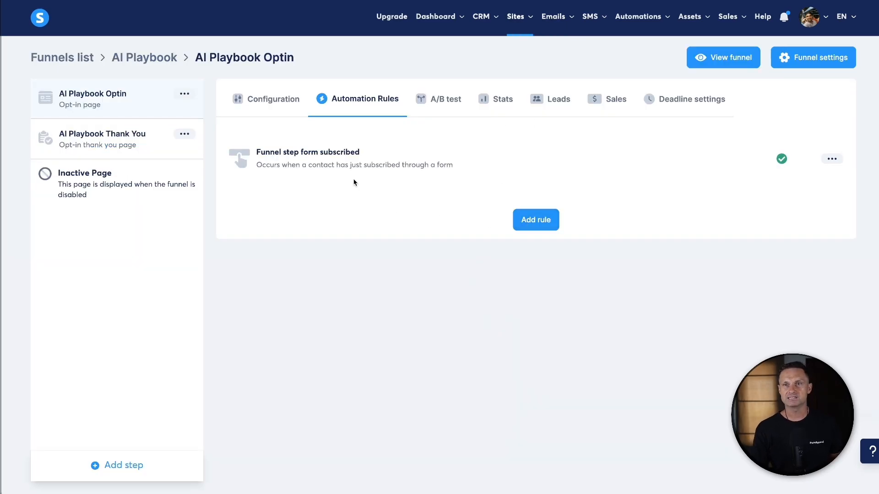
pyautogui.click(379, 162)
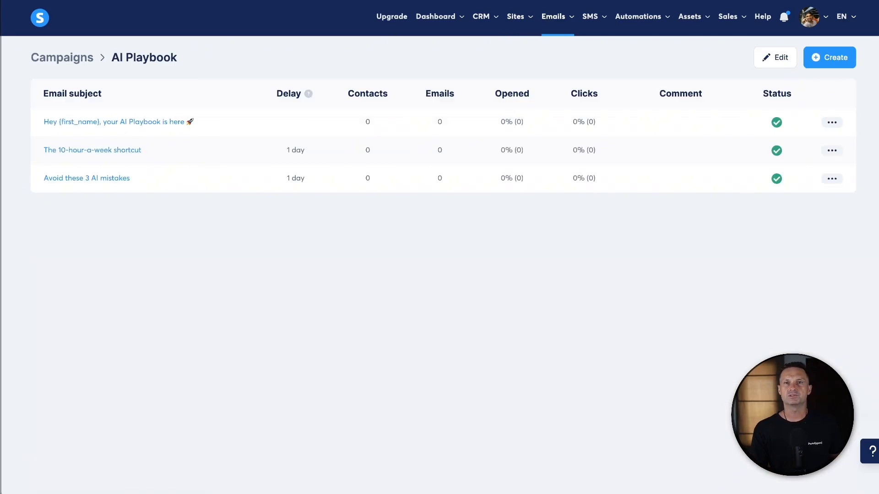
# Create a newsletter with the subject "Subject" using the classic editor, and open it for editing.
pyautogui.moveTo(556, 24)
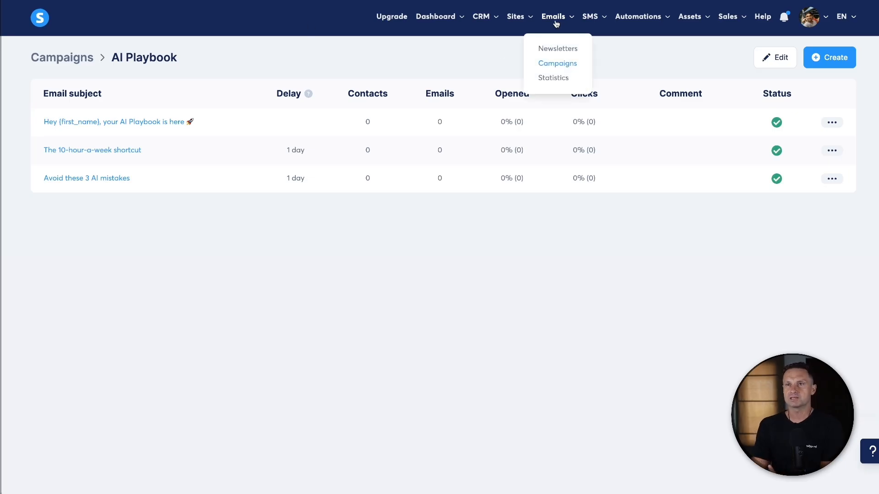
pyautogui.click(553, 47)
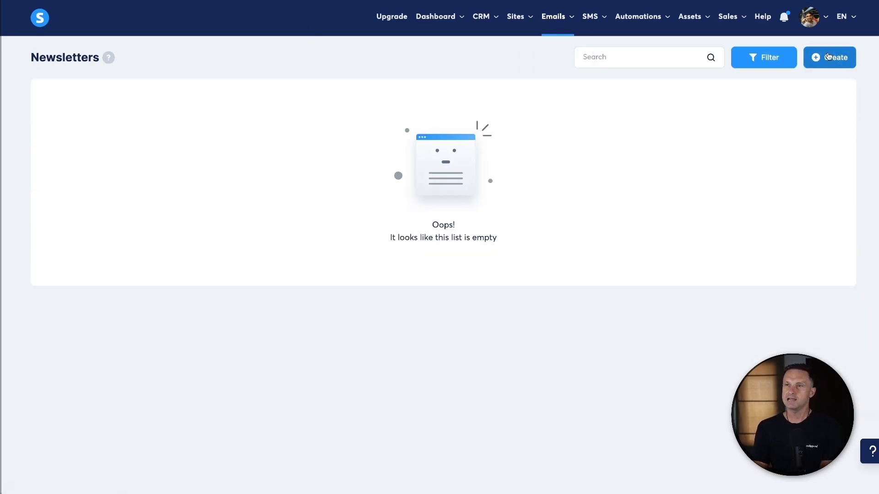
pyautogui.click(828, 56)
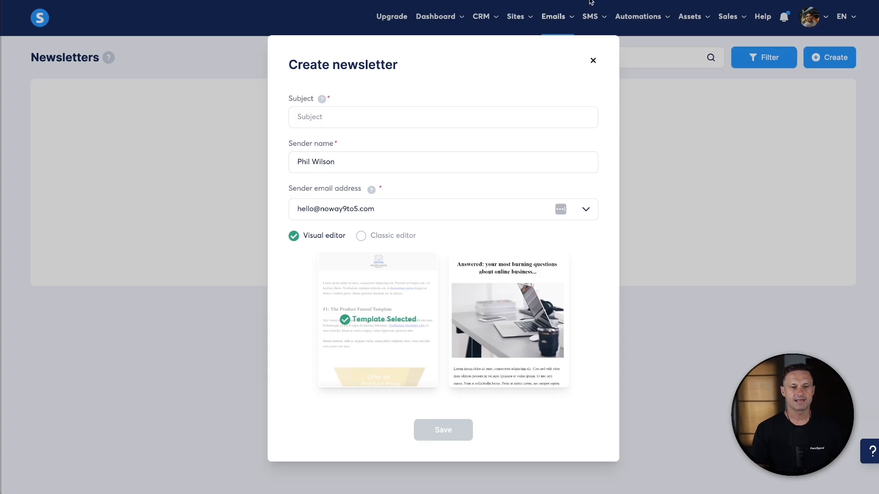
pyautogui.moveTo(291, 60); pyautogui.dragTo(426, 67)
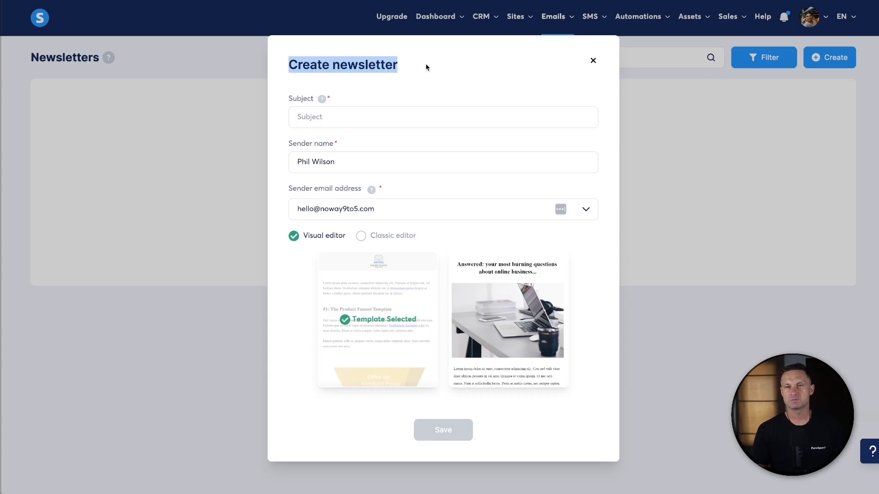
pyautogui.click(427, 68)
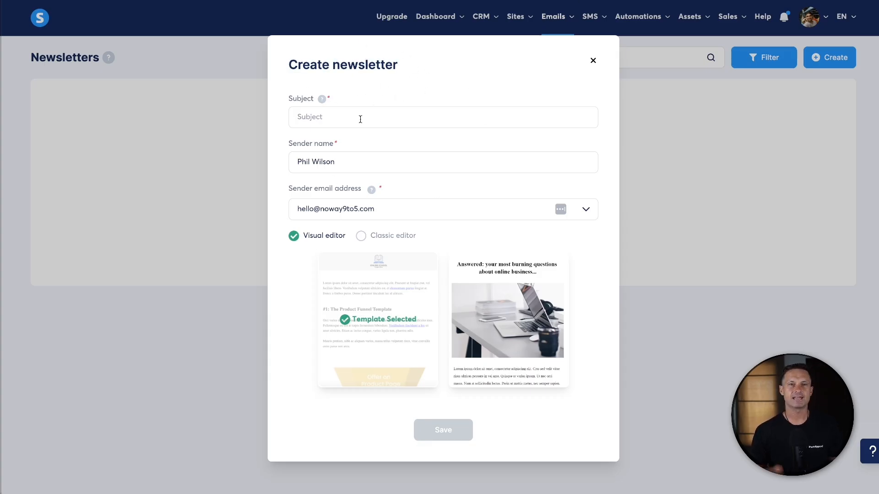
pyautogui.click(360, 119)
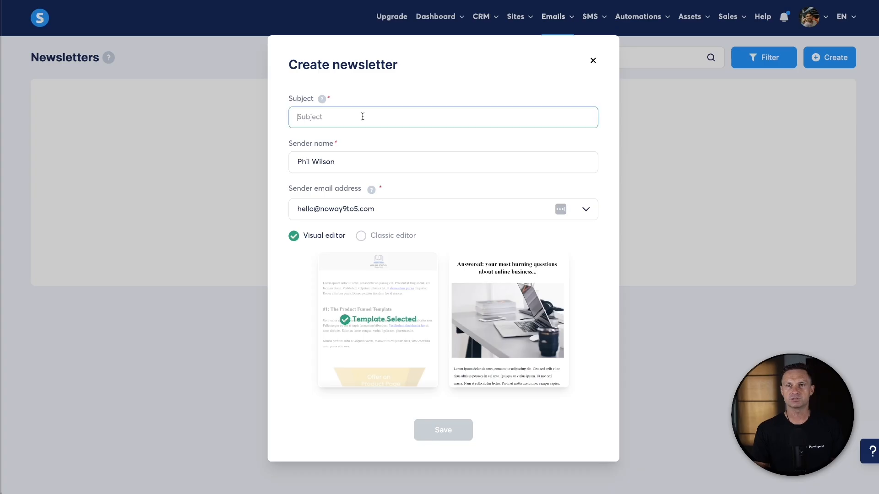
pyautogui.write('Subject')
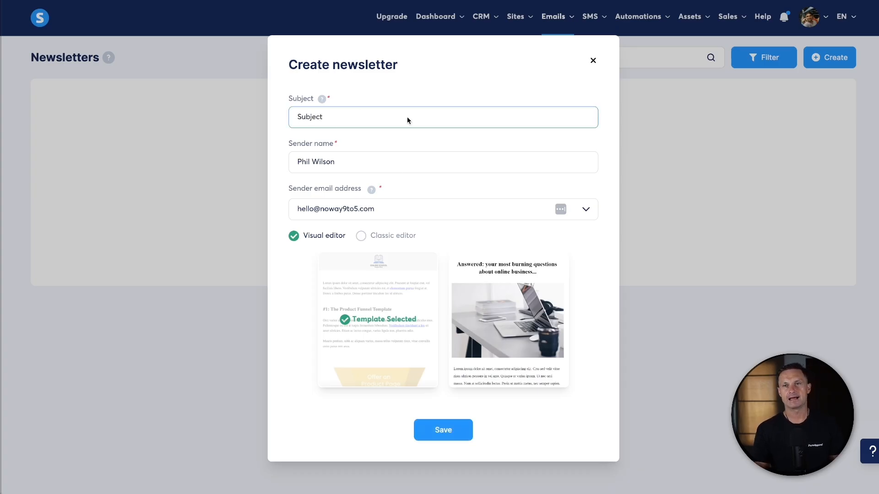
pyautogui.click(368, 237)
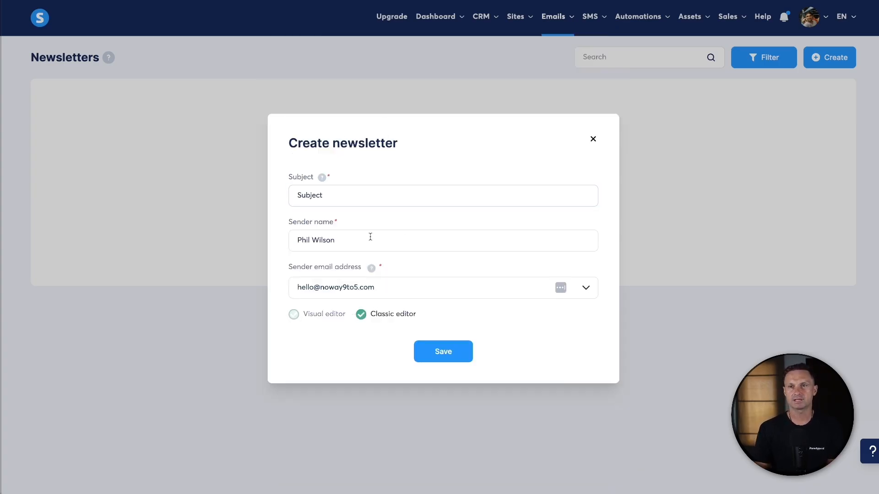
pyautogui.click(440, 351)
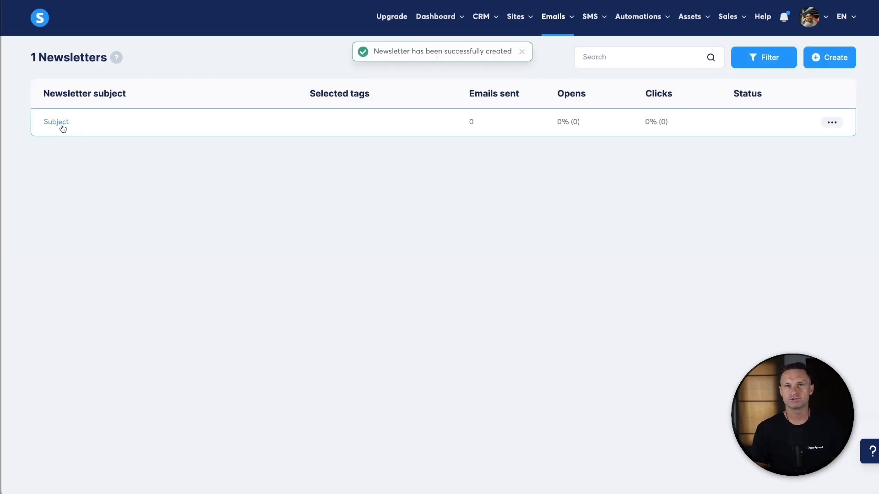
pyautogui.click(58, 123)
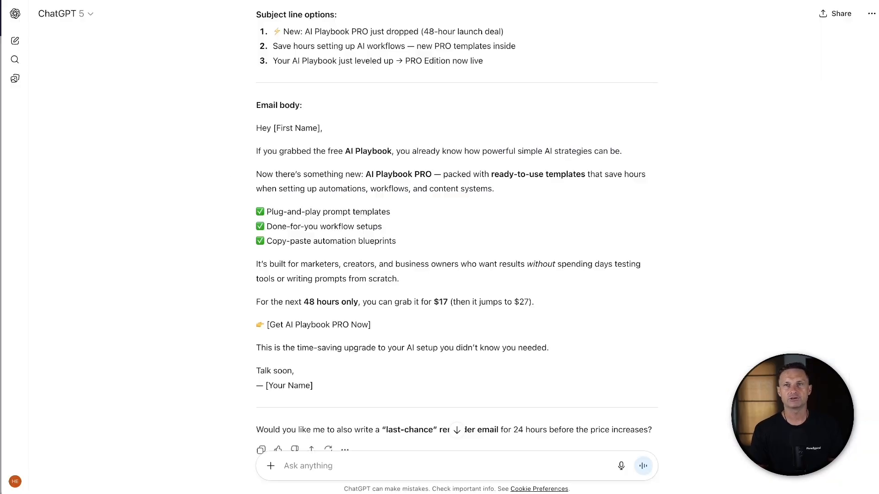
# Switch to ChatGPT and review the AI Playbook PRO newsletter prompt along with the subject lines and email body it produced.
pyautogui.scroll(5, 442, 186)
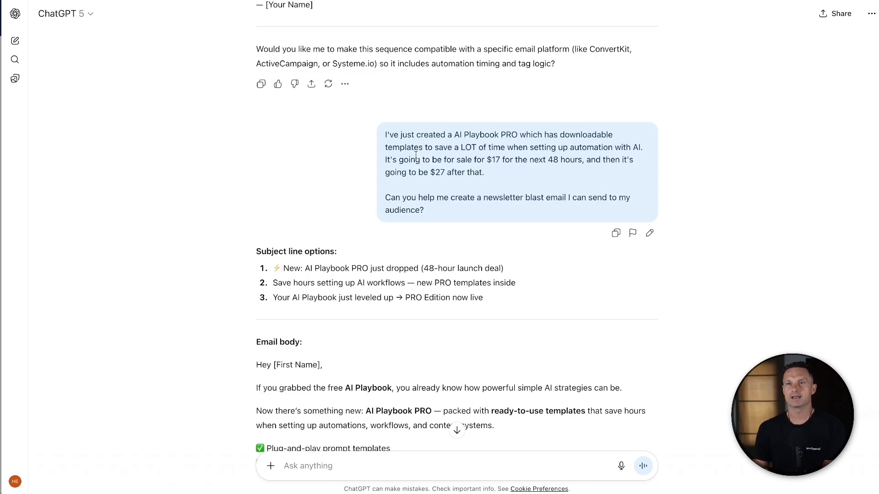
pyautogui.moveTo(435, 135); pyautogui.dragTo(544, 135)
pyautogui.click(468, 143)
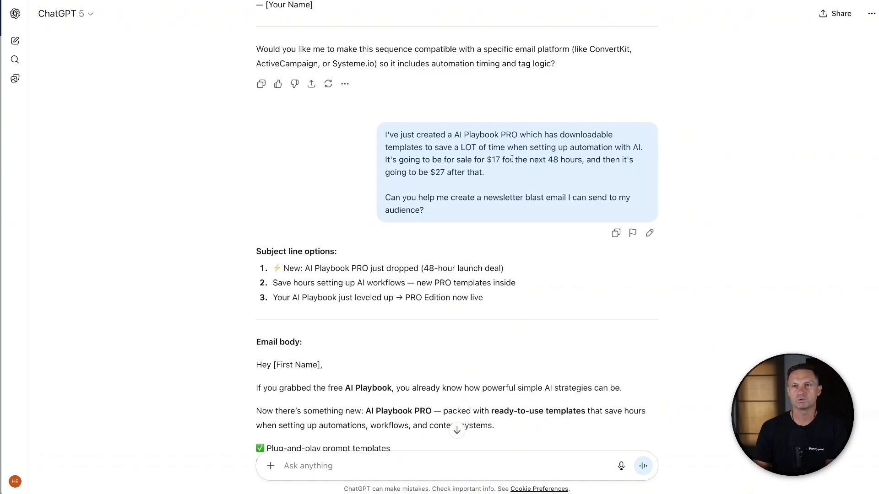
pyautogui.moveTo(399, 161); pyautogui.dragTo(580, 160)
pyautogui.click(491, 161)
pyautogui.click(582, 168)
pyautogui.moveTo(397, 173); pyautogui.dragTo(487, 173)
pyautogui.click(487, 173)
pyautogui.moveTo(394, 198); pyautogui.dragTo(488, 211)
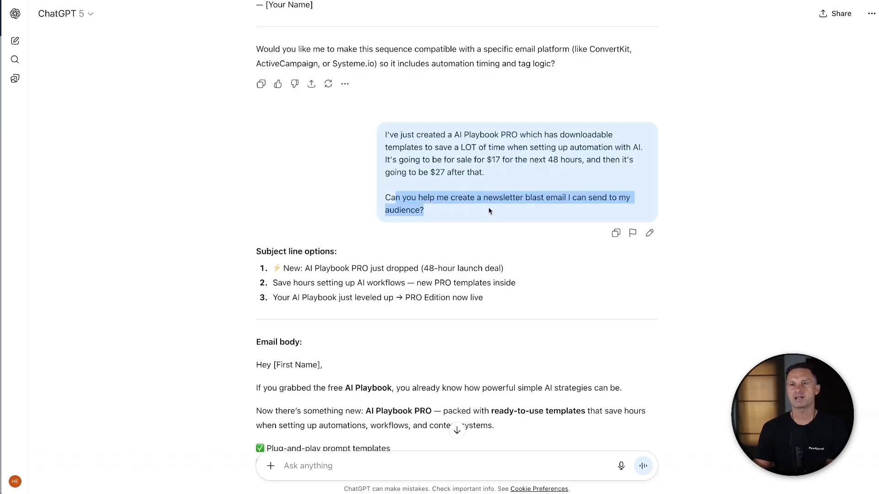
pyautogui.click(578, 205)
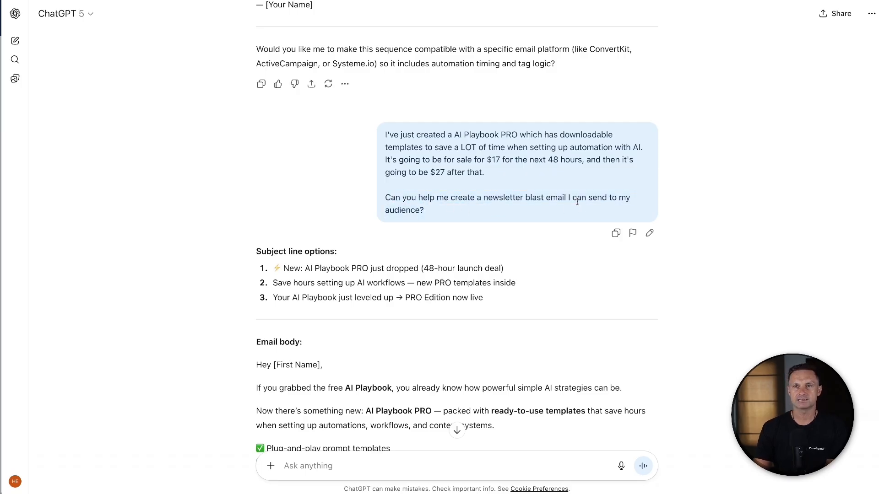
pyautogui.scroll(-6, 538, 214)
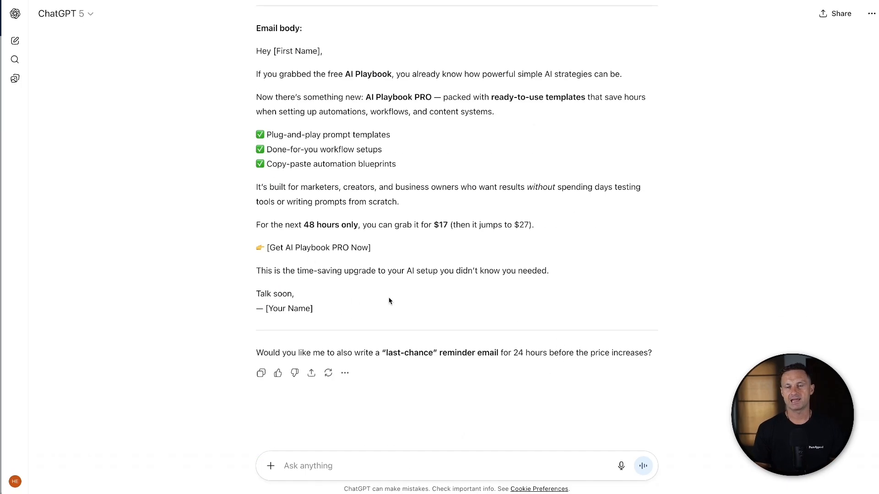
pyautogui.scroll(1, 378, 270)
pyautogui.scroll(1, 284, 102)
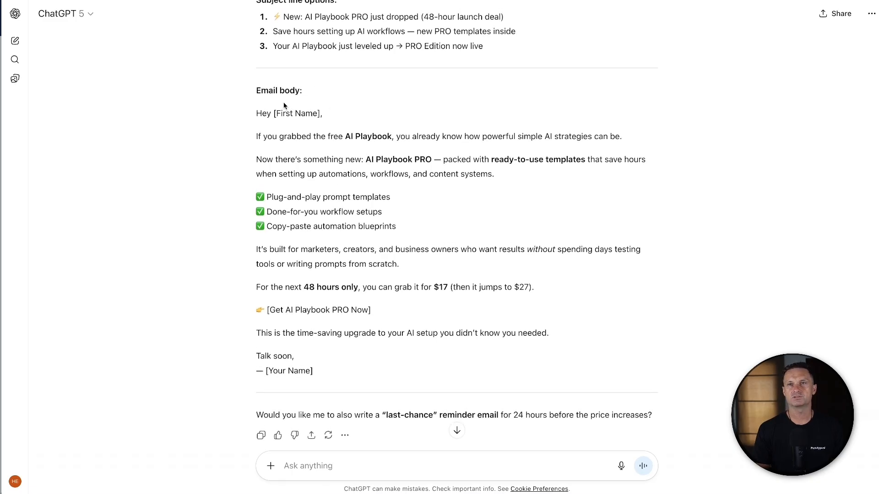
# Copy the third subject line option from ChatGPT and use it to replace the newsletter's subject in Systeme.io: "Your AI Playbook just leveled up → PRO Edition now live".
pyautogui.scroll(2, 282, 100)
pyautogui.moveTo(273, 69); pyautogui.dragTo(502, 75)
pyautogui.hotkey('ctrl', 'c')
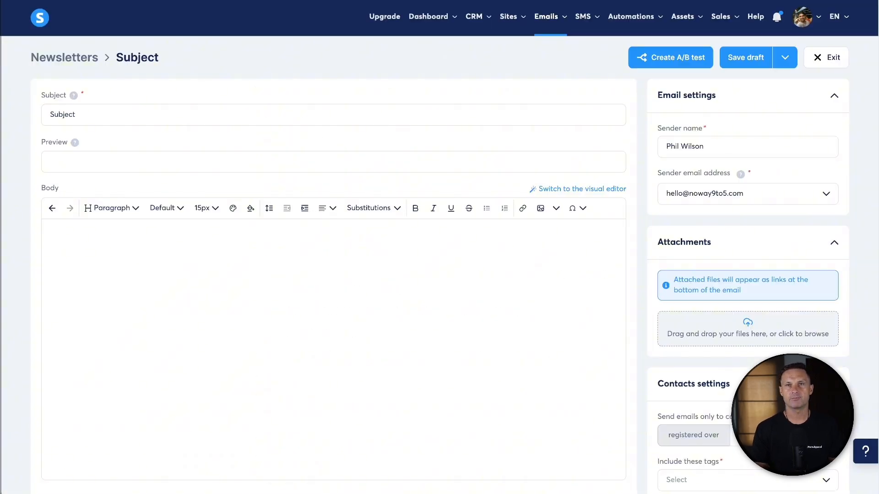
pyautogui.click(58, 114)
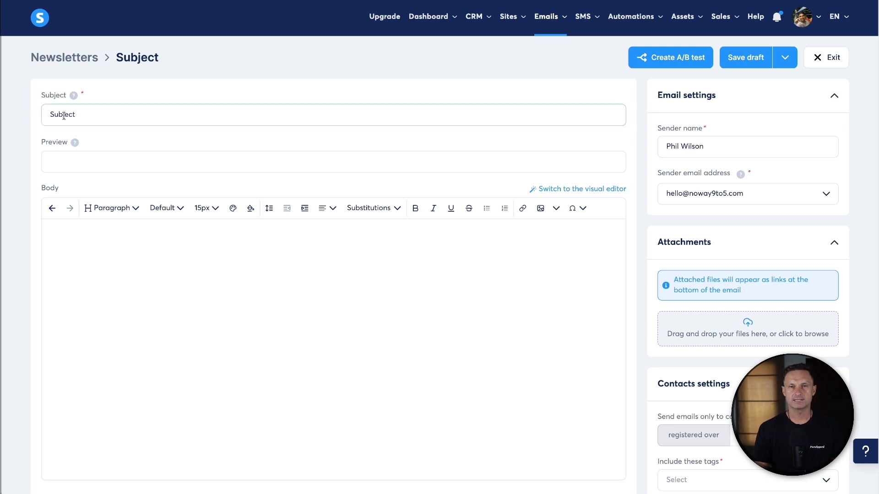
pyautogui.hotkey('ctrl', 'a')
pyautogui.hotkey('ctrl', 'v')
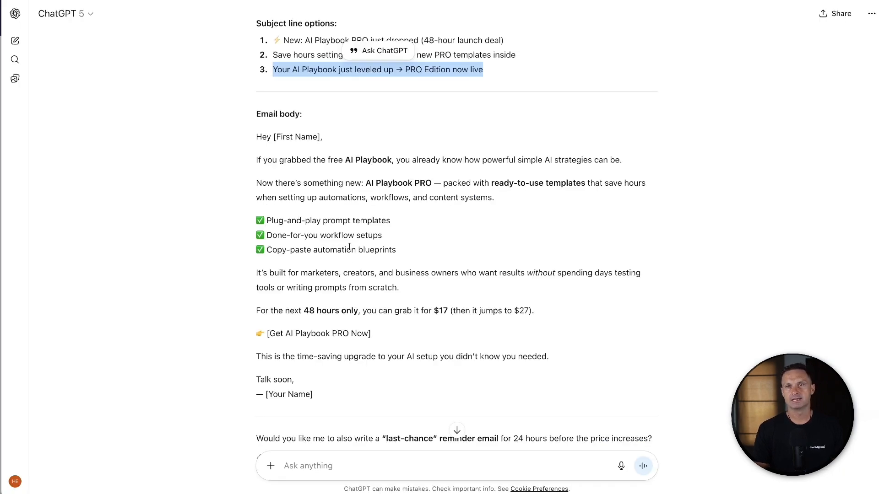
# Copy the full email text from ChatGPT, from the greeting to the sign-off, into the newsletter's body in Systeme.io.
pyautogui.click(255, 134)
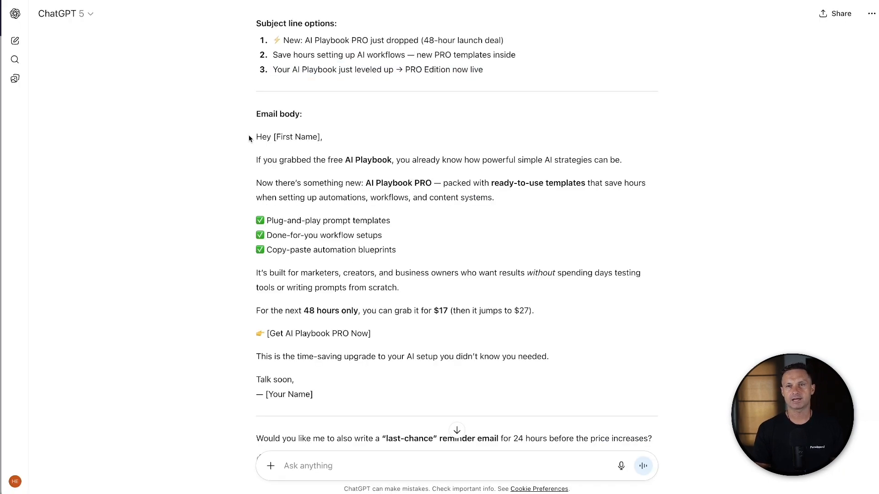
pyautogui.moveTo(248, 135); pyautogui.dragTo(336, 372)
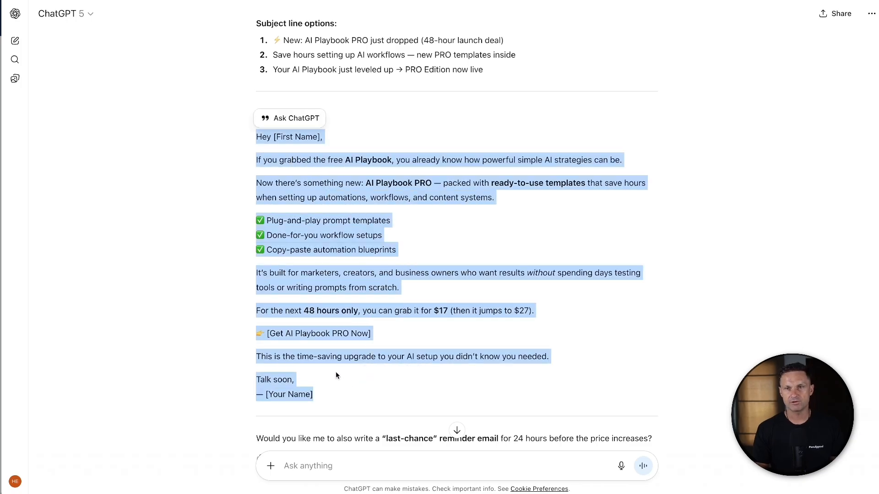
pyautogui.rightClick(287, 356)
pyautogui.click(307, 378)
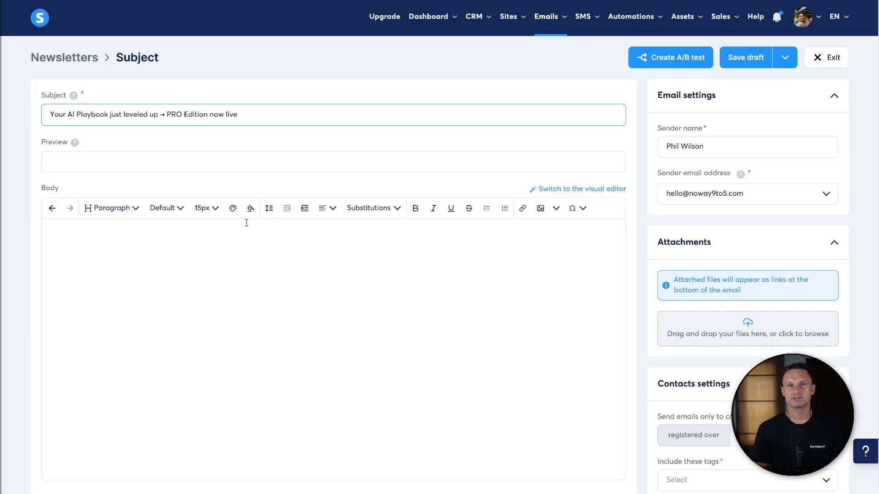
pyautogui.rightClick(120, 262)
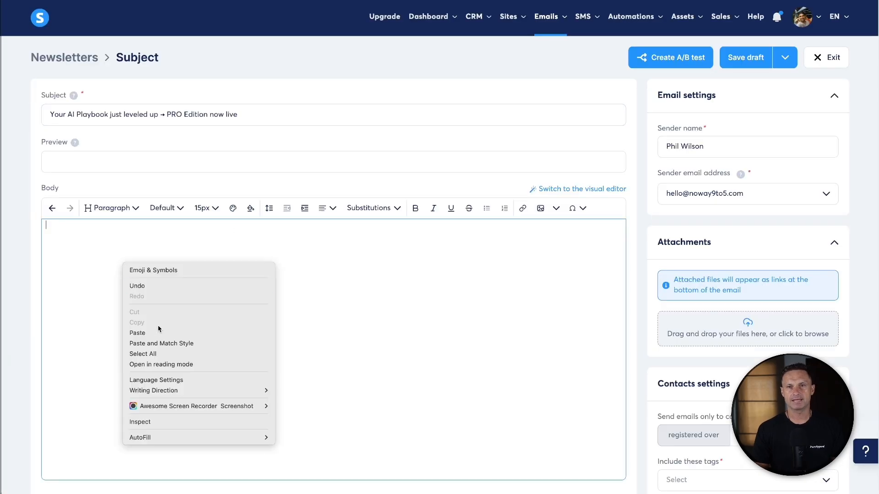
pyautogui.click(133, 329)
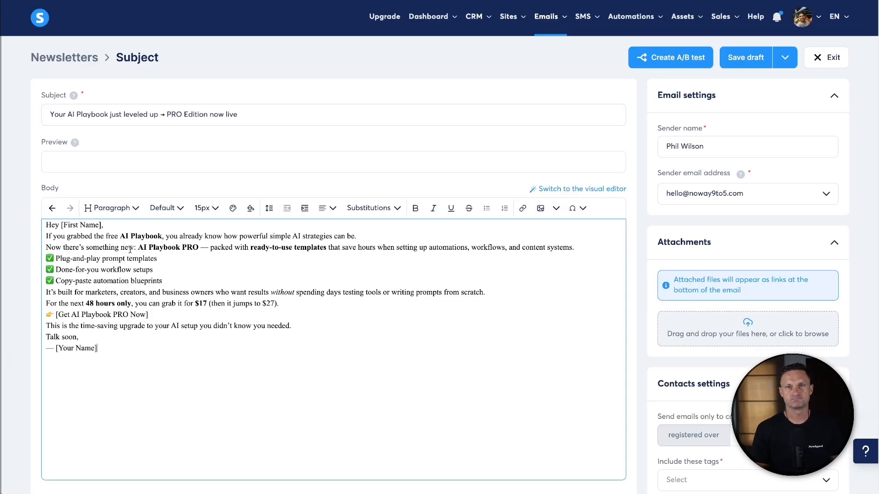
# Separate the body's paragraphs with blank lines, keeping the checklist together, and replace the "— [Your Name]" sign-off with the sender's first name.
pyautogui.click(133, 225)
pyautogui.press('Return')
pyautogui.click(409, 249)
pyautogui.press('Return')
pyautogui.click(581, 265)
pyautogui.press('Return')
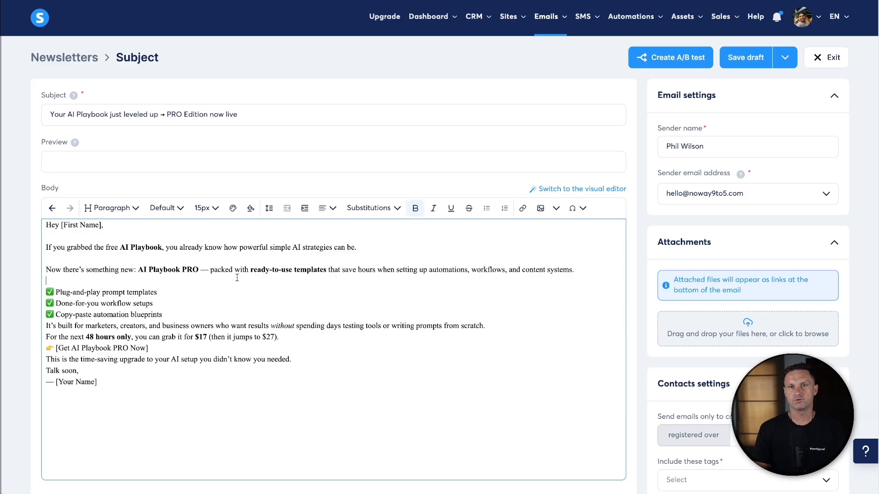
pyautogui.click(209, 317)
pyautogui.press('Return')
pyautogui.click(518, 336)
pyautogui.press('Return')
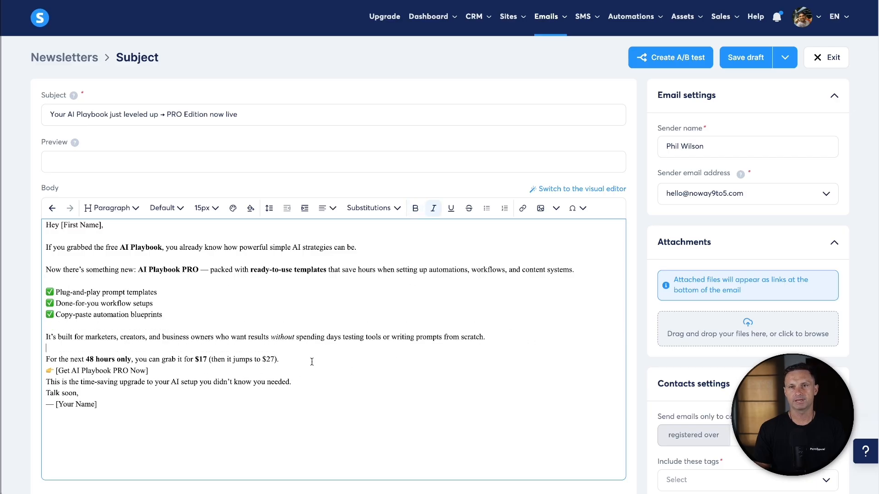
pyautogui.click(312, 362)
pyautogui.press('Return')
pyautogui.click(190, 383)
pyautogui.press('Return')
pyautogui.click(331, 405)
pyautogui.press('Return')
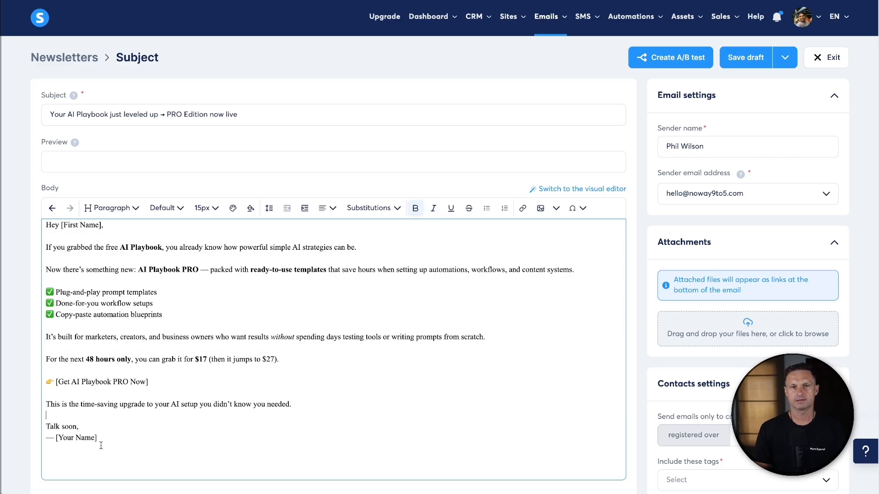
pyautogui.moveTo(125, 439); pyautogui.dragTo(47, 439)
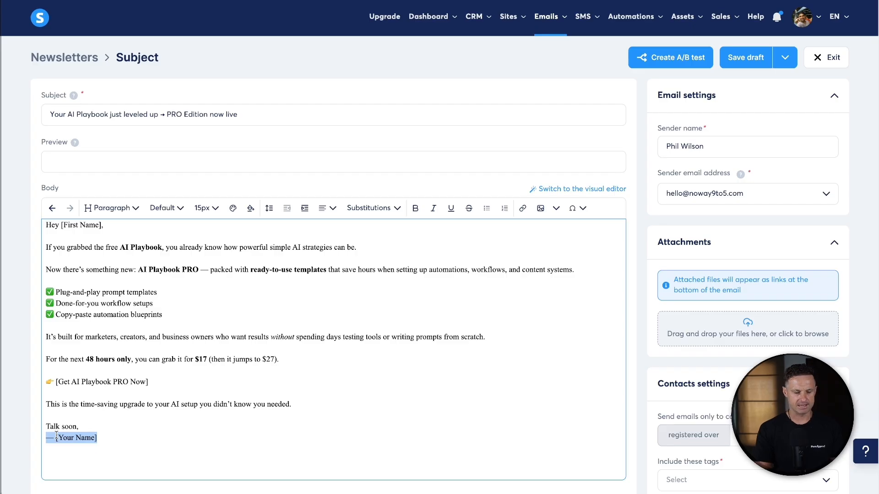
pyautogui.write('Phil')
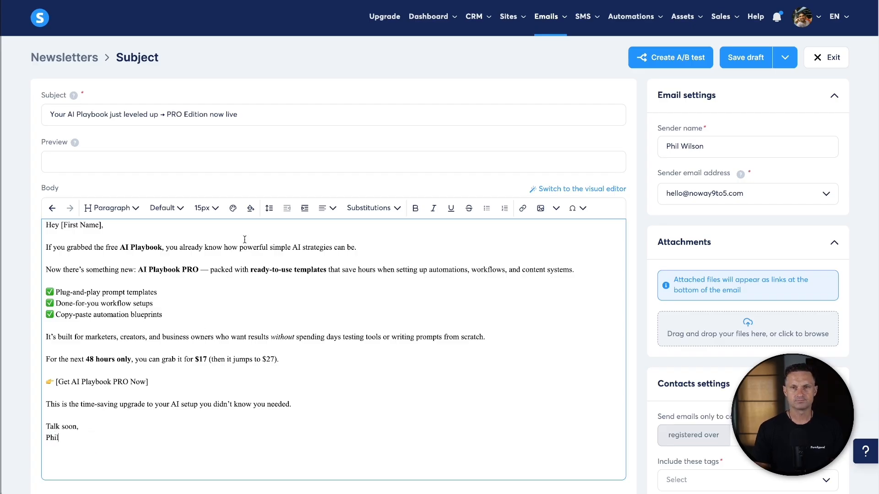
# Replace the "[First Name]" placeholder in the greeting with {first_name}, checking it against the available personalization substitutes.
pyautogui.moveTo(60, 225); pyautogui.dragTo(101, 224)
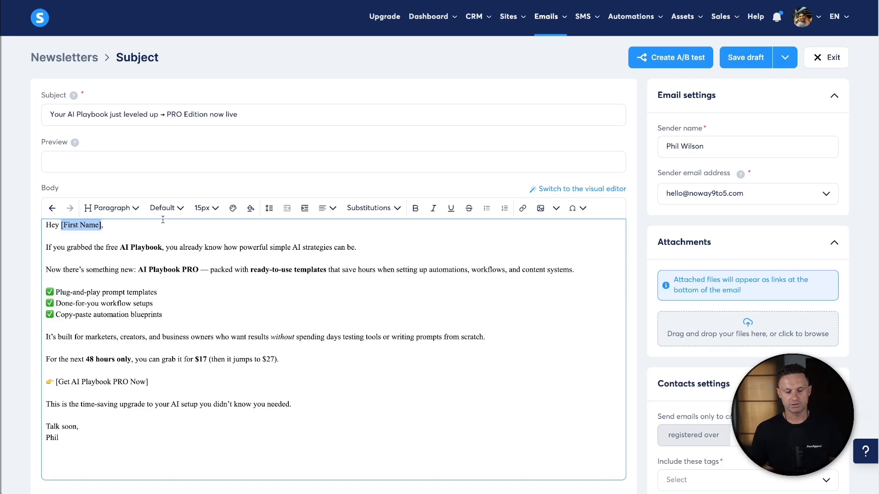
pyautogui.write('{')
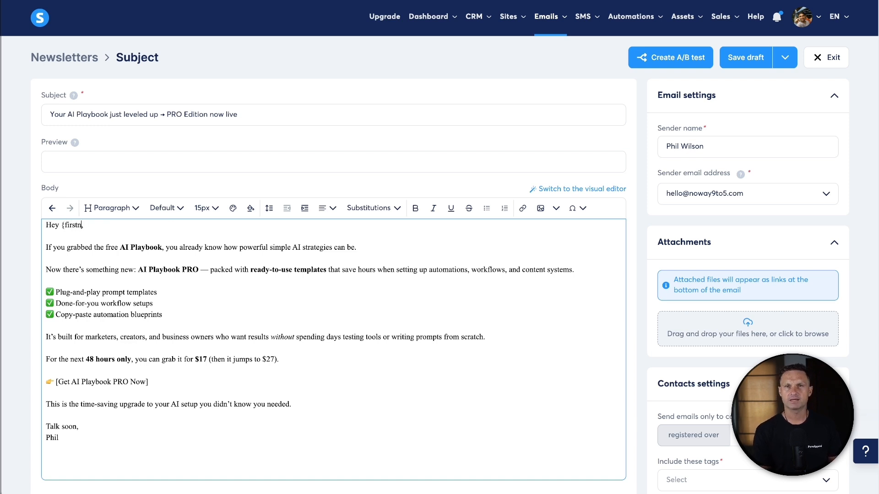
pyautogui.write('first_')
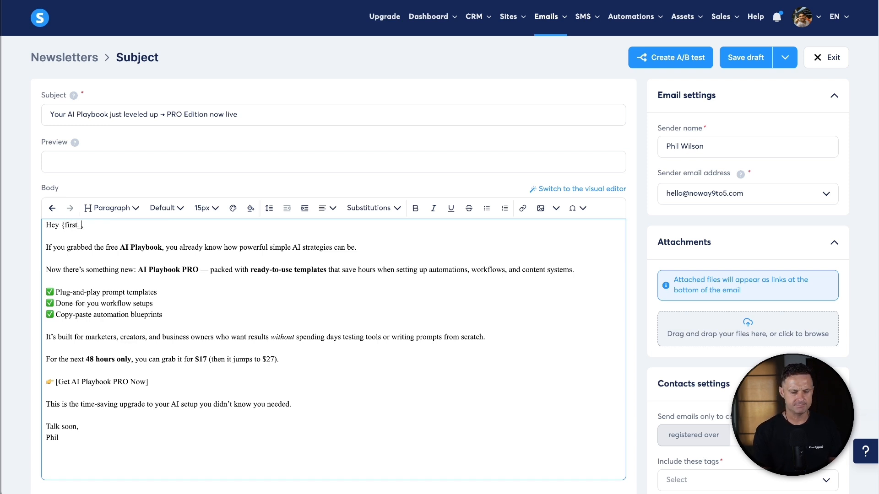
pyautogui.write('name')
pyautogui.scroll(-5, 817, 253)
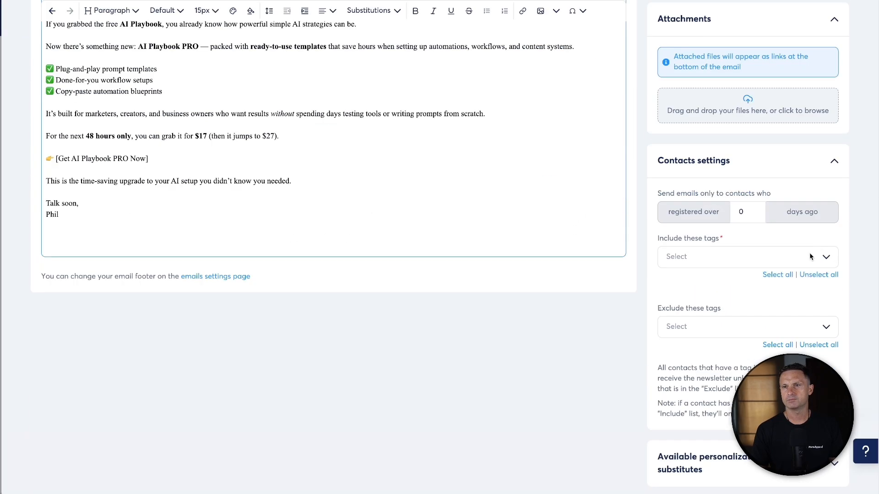
pyautogui.click(834, 462)
pyautogui.scroll(-6, 649, 406)
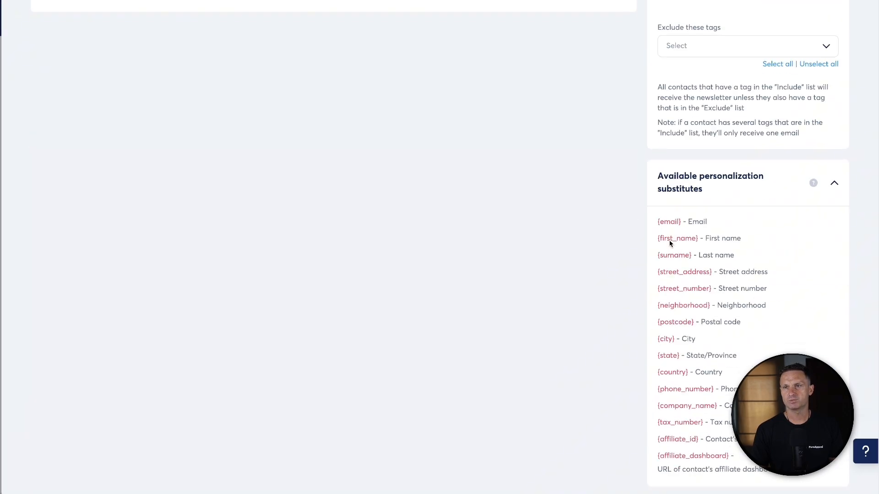
pyautogui.scroll(11, 566, 295)
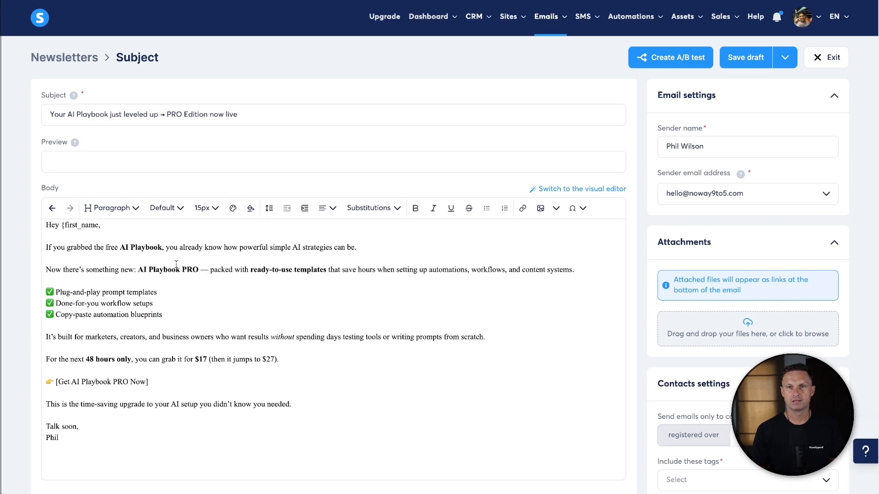
pyautogui.click(99, 225)
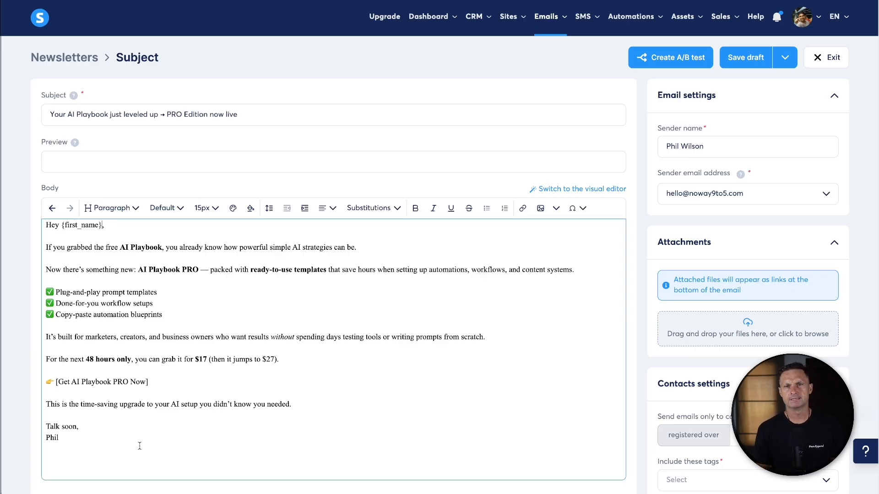
# Set the newsletter's entire body text to the Verdana font and remove its bold formatting.
pyautogui.moveTo(102, 465); pyautogui.dragTo(46, 223)
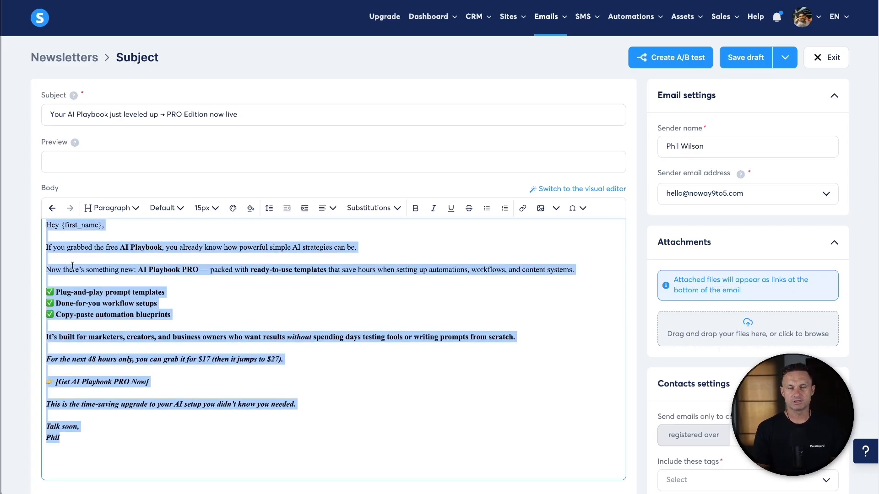
pyautogui.moveTo(118, 442); pyautogui.dragTo(21, 214)
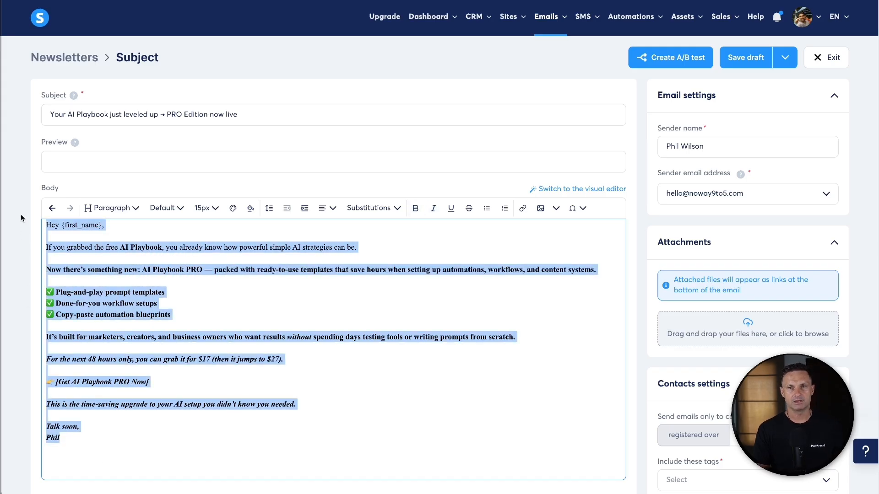
pyautogui.click(164, 208)
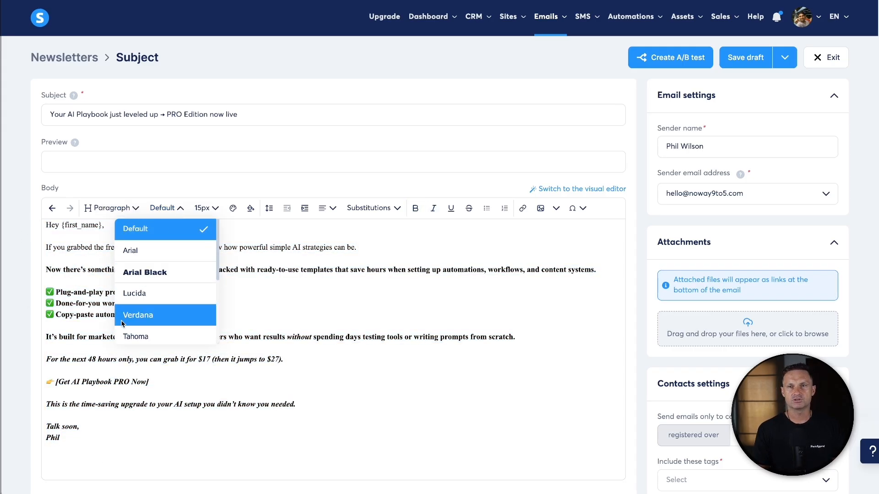
pyautogui.click(134, 320)
pyautogui.hotkey('ctrl', 'b')
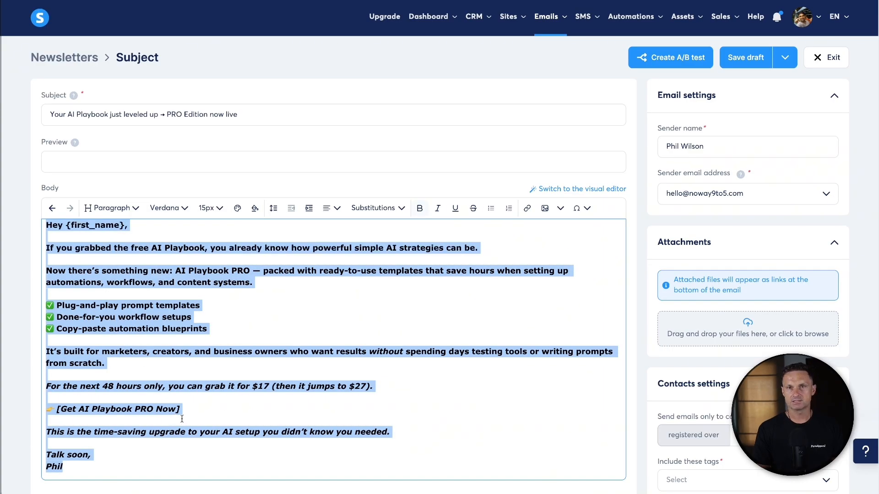
pyautogui.click(419, 208)
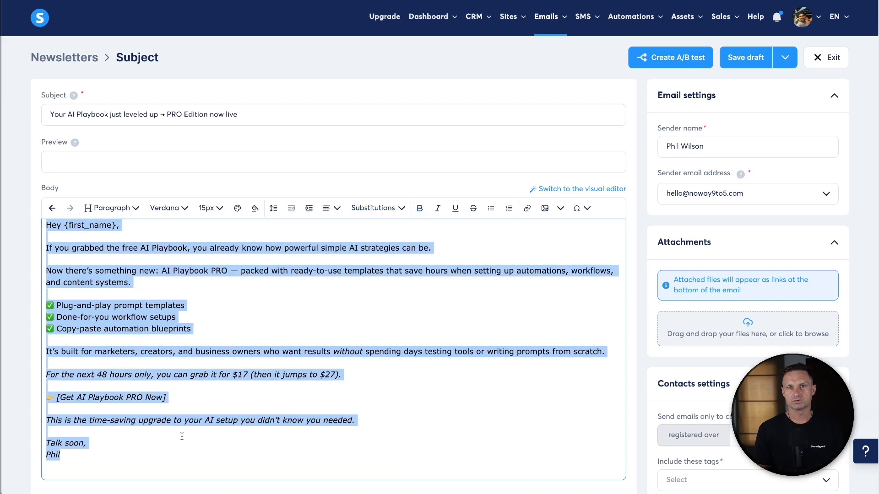
pyautogui.click(182, 432)
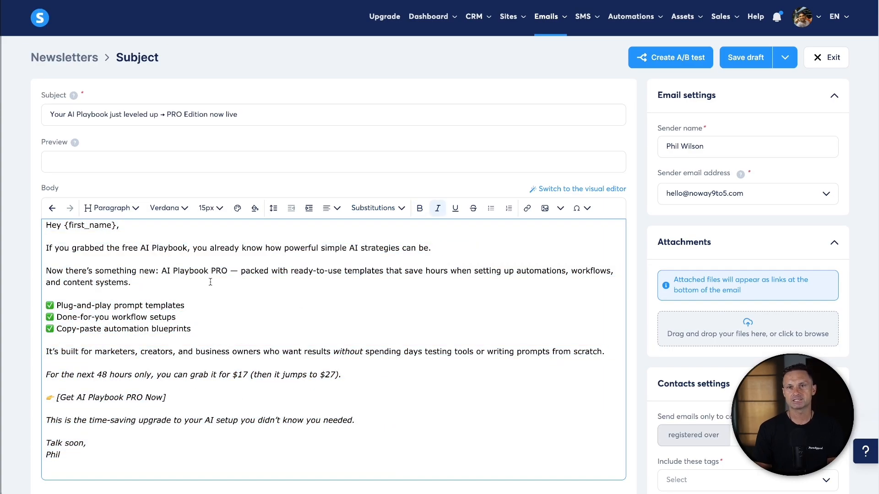
# Replace the dash after "AI Playbook PRO" with a comma and remove the square brackets around "Get AI Playbook PRO Now".
pyautogui.moveTo(233, 271); pyautogui.dragTo(229, 271)
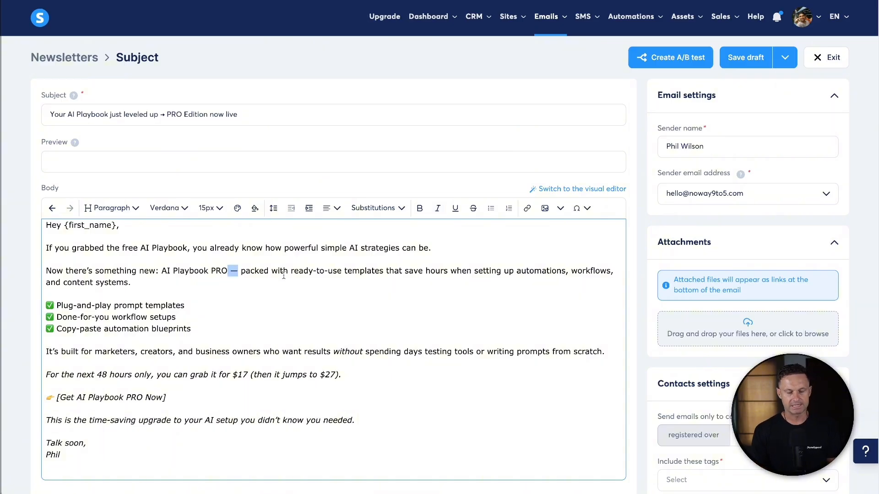
pyautogui.write(',')
pyautogui.click(171, 397)
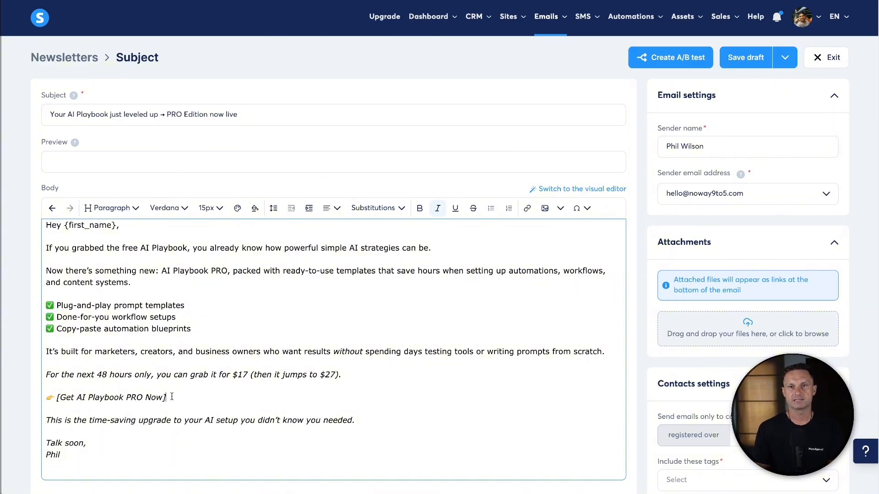
pyautogui.press('BackSpace')
pyautogui.click(60, 395)
pyautogui.press('BackSpace')
pyautogui.moveTo(217, 398); pyautogui.dragTo(60, 401)
pyautogui.click(69, 398)
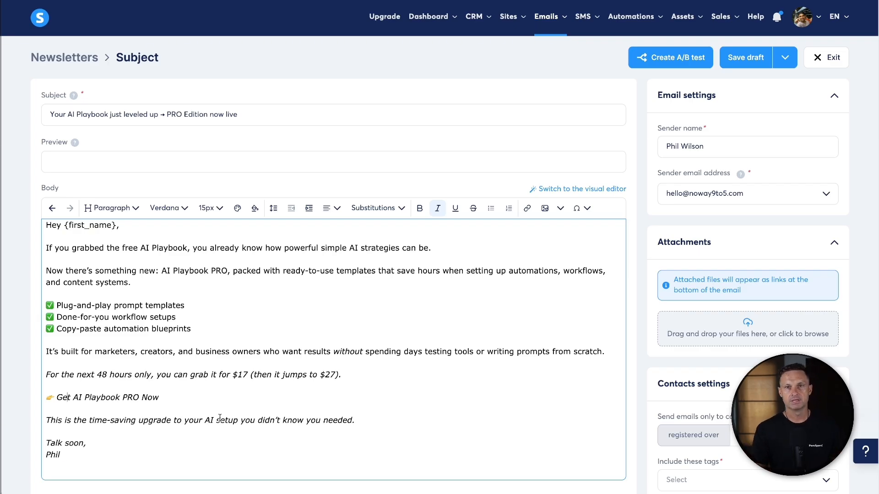
pyautogui.moveTo(55, 397); pyautogui.dragTo(159, 394)
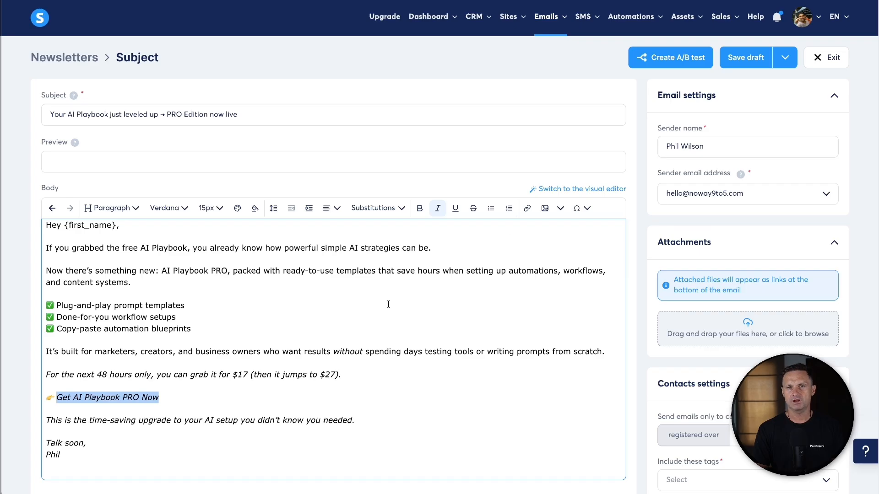
pyautogui.click(526, 208)
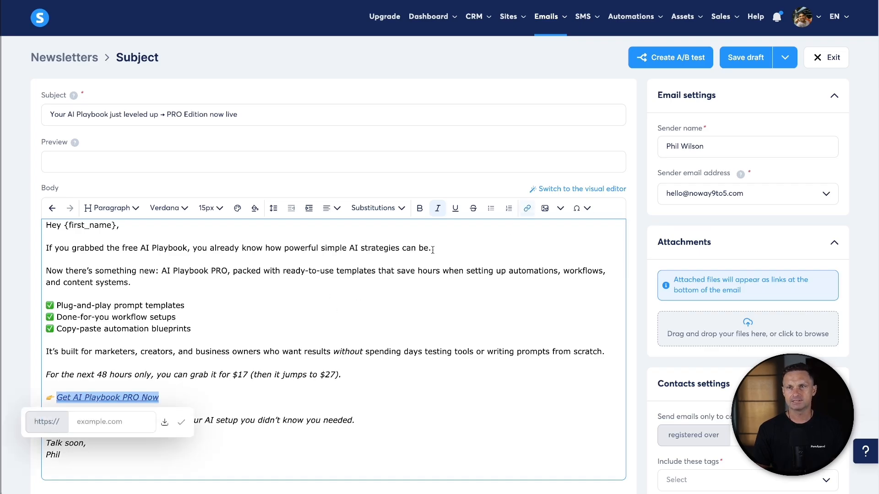
pyautogui.click(134, 429)
pyautogui.write('funnelscene.com/ai')
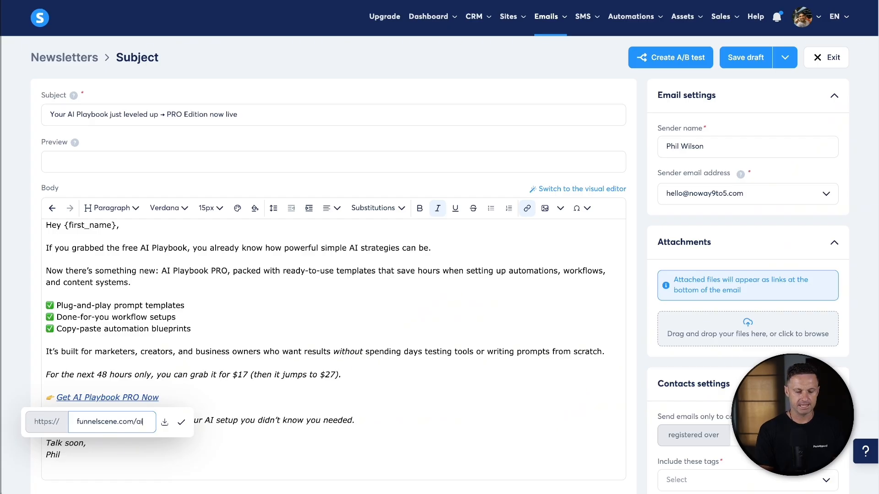
pyautogui.write('-playbook-pro')
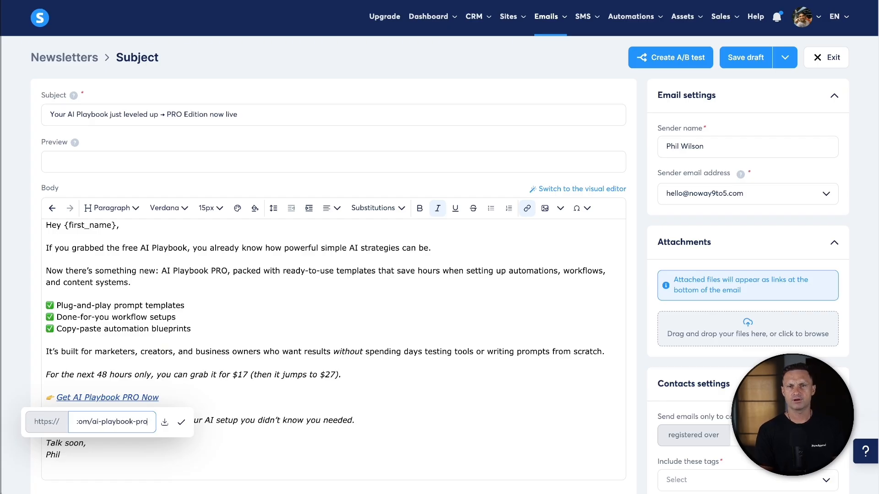
pyautogui.click(182, 422)
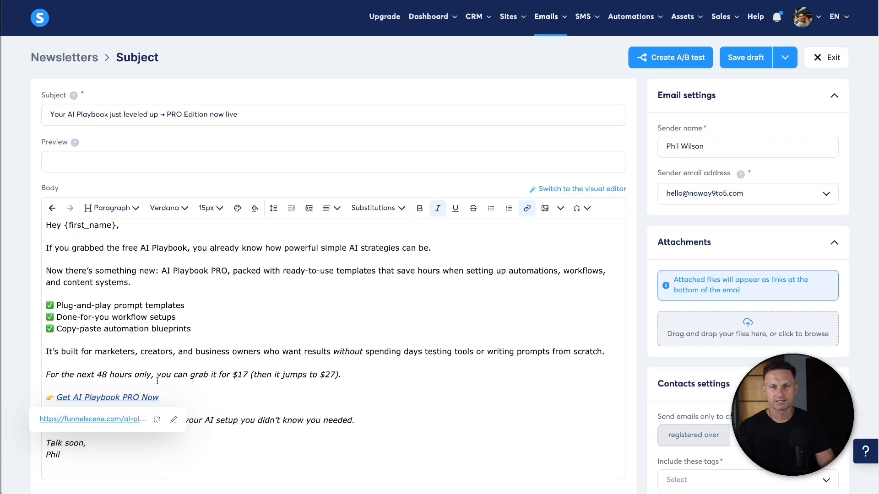
# Make the linked "Get AI Playbook PRO Now" text bold.
pyautogui.click(182, 387)
pyautogui.moveTo(159, 398); pyautogui.dragTo(58, 398)
pyautogui.click(420, 209)
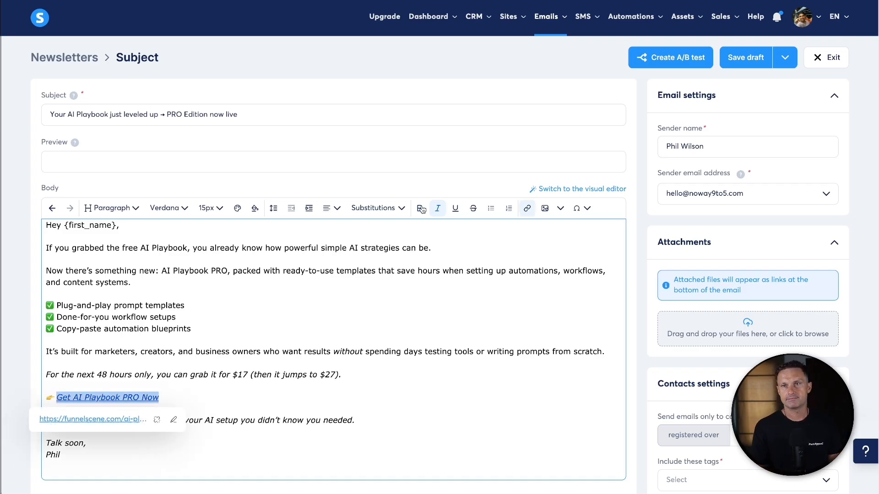
pyautogui.click(389, 352)
# Add the "ai playbook" tag to the newsletter's included contact tags.
pyautogui.scroll(-1, 505, 415)
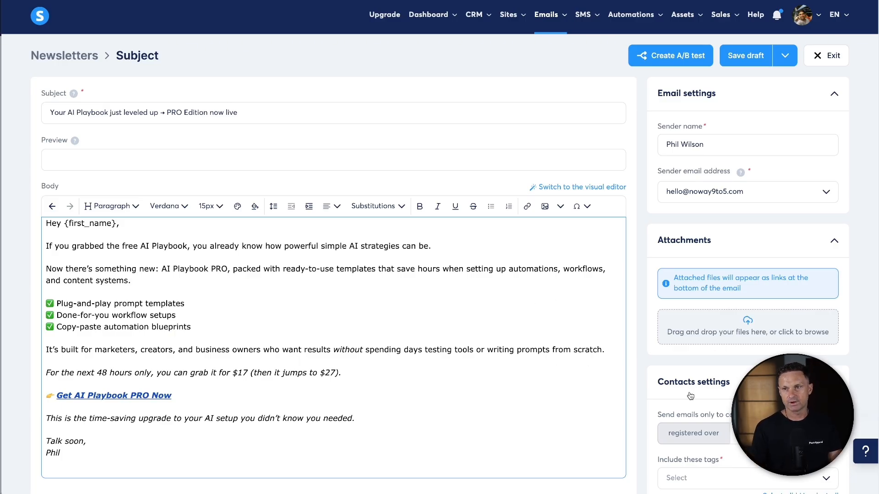
pyautogui.scroll(-1, 705, 390)
pyautogui.scroll(-3, 718, 413)
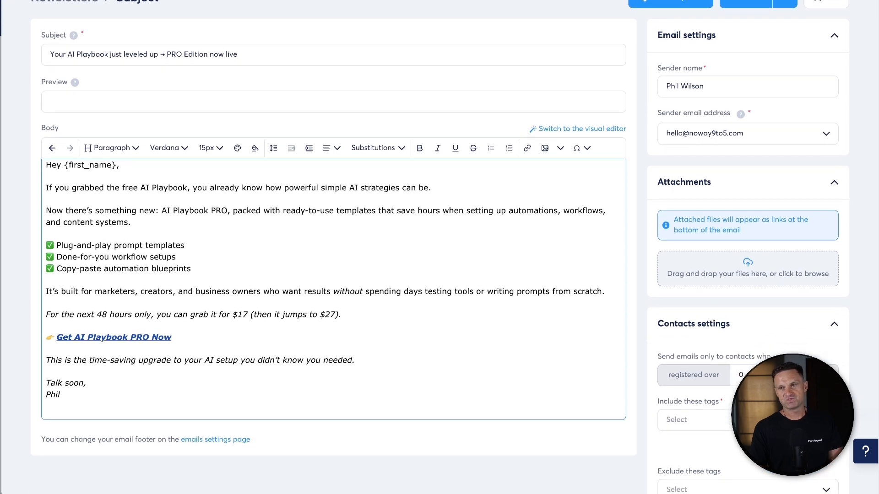
pyautogui.scroll(-3, 724, 325)
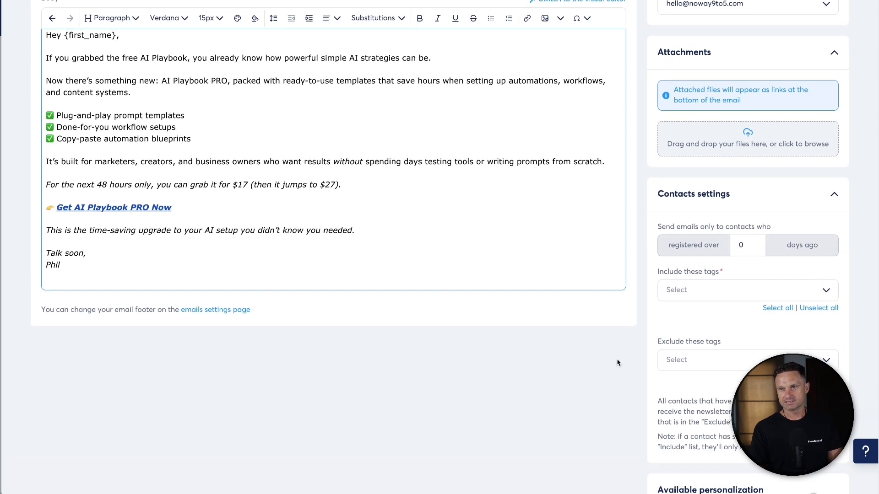
pyautogui.click(711, 293)
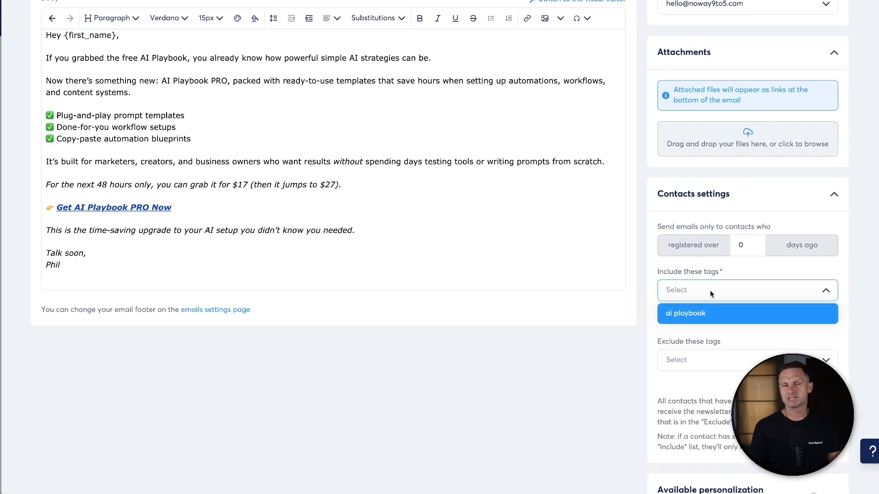
pyautogui.click(709, 291)
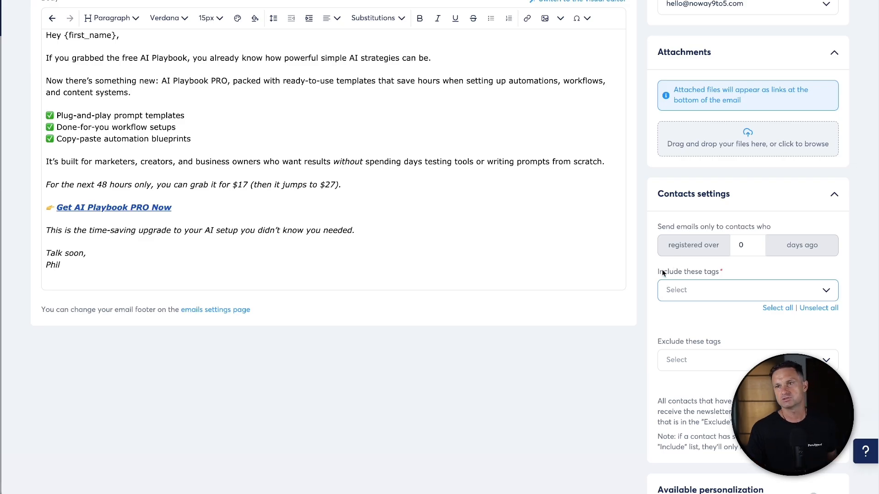
pyautogui.hotkey('shift', 'Tab')
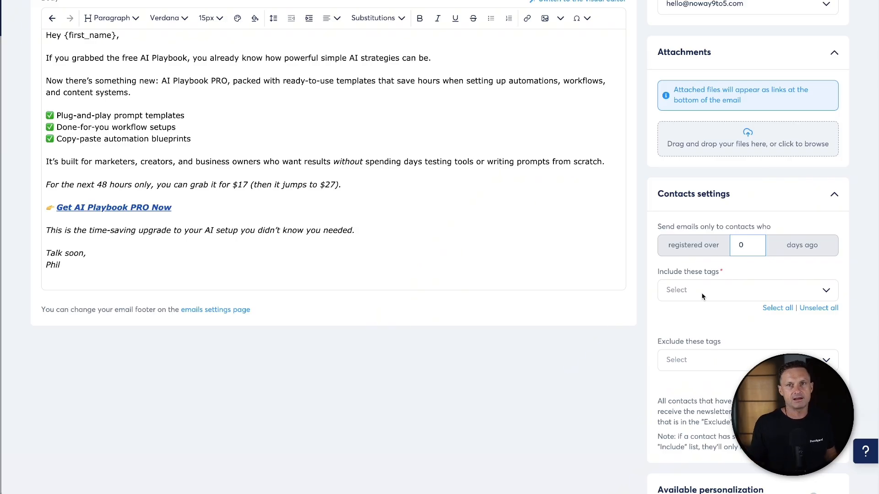
pyautogui.click(702, 294)
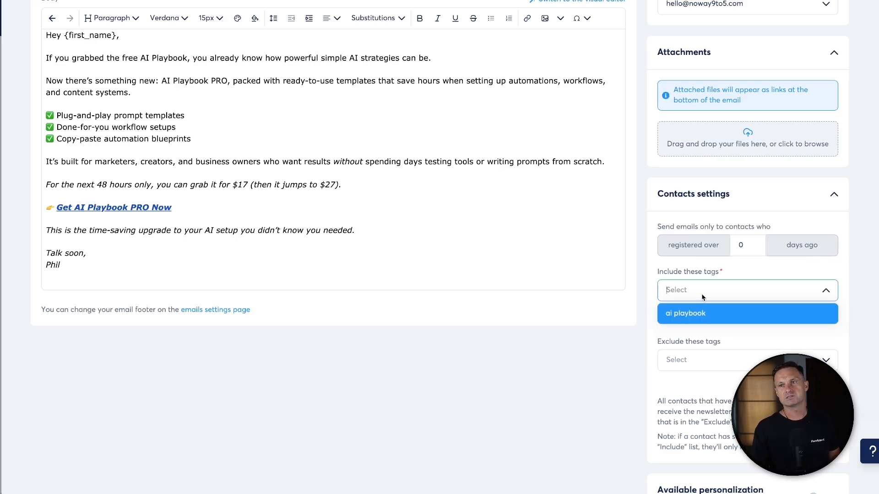
pyautogui.click(680, 312)
pyautogui.click(746, 355)
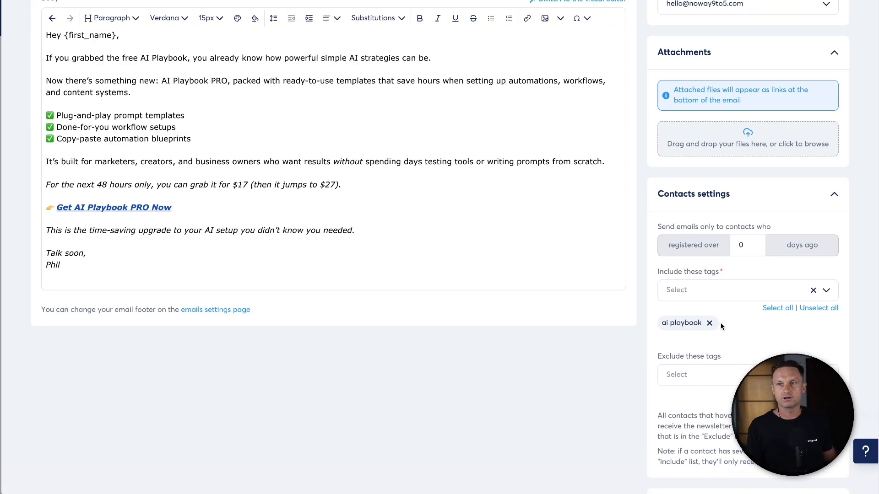
# Check the exclude-tags choices and the registered-days filter, and remove the "ai playbook" tag from the included tags.
pyautogui.click(691, 382)
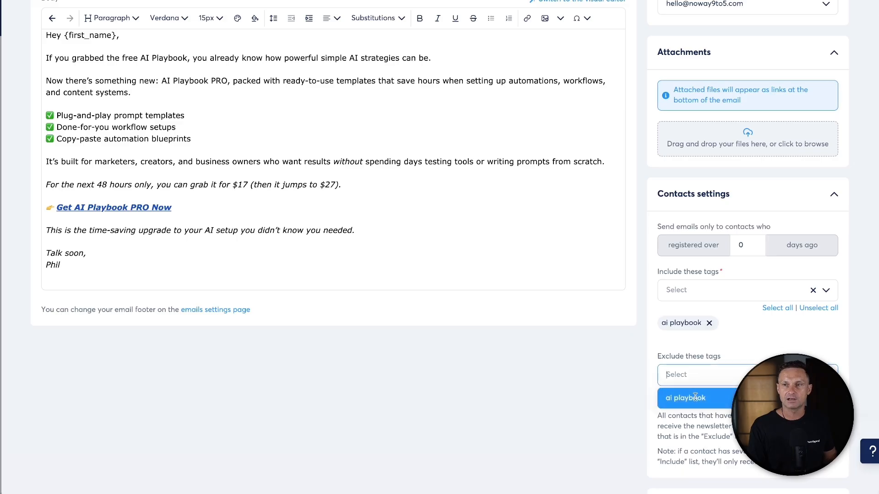
pyautogui.click(735, 346)
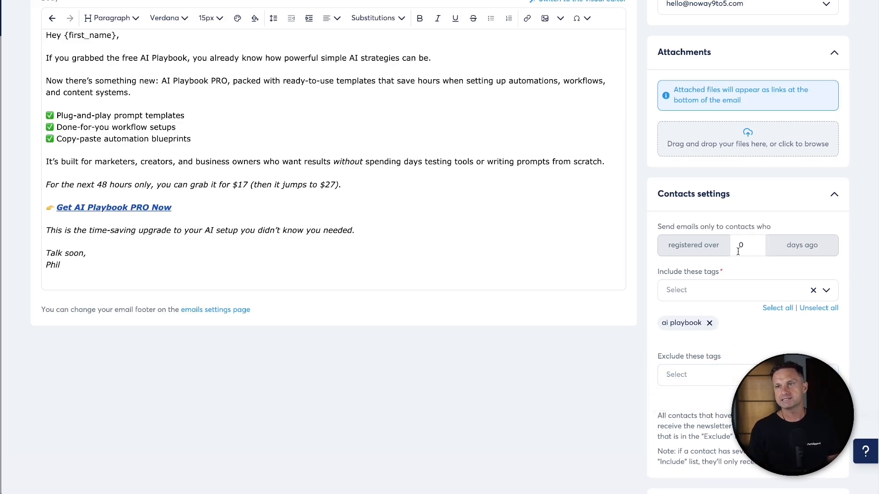
pyautogui.click(752, 243)
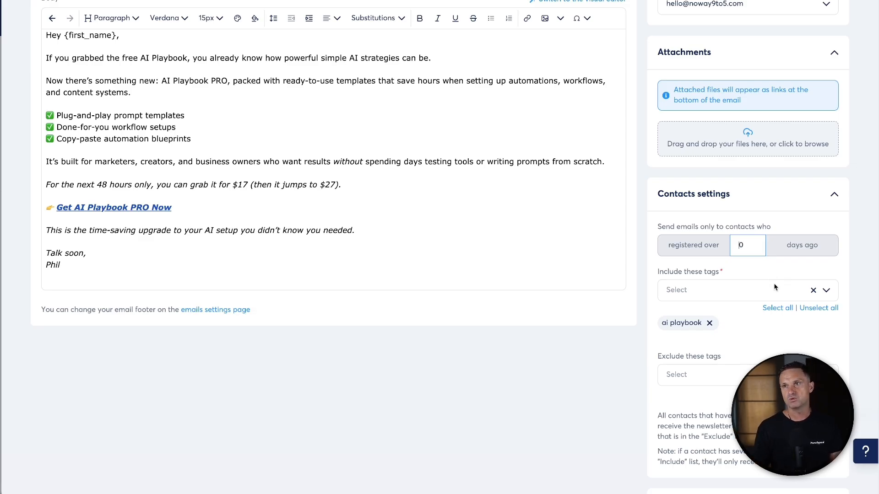
pyautogui.click(640, 409)
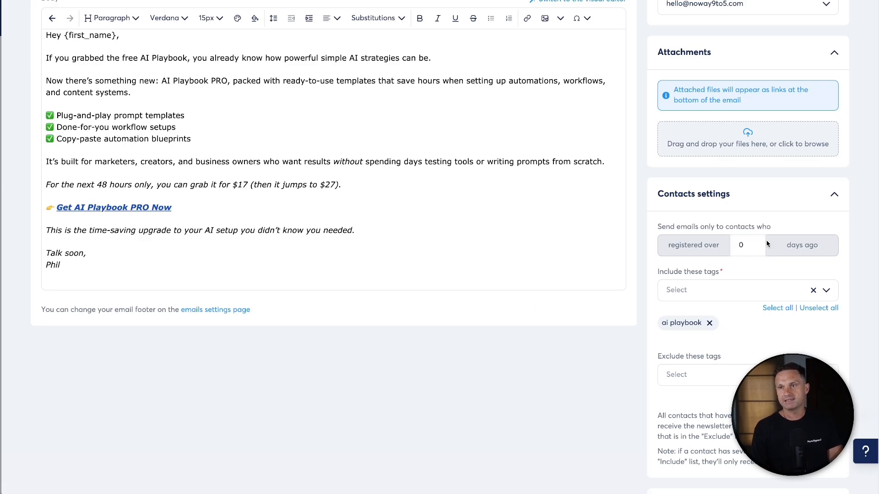
pyautogui.click(710, 325)
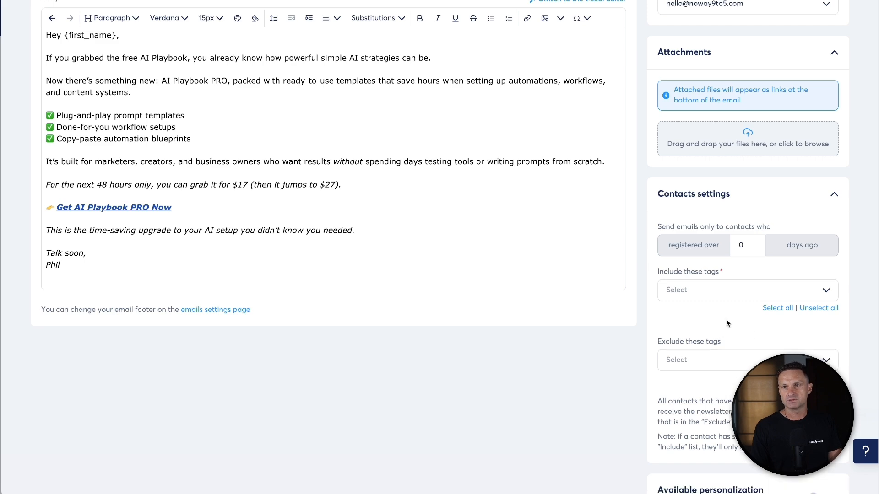
# Include all available contact tags in the newsletter, and save it with a test email sent to the prefilled address.
pyautogui.click(777, 308)
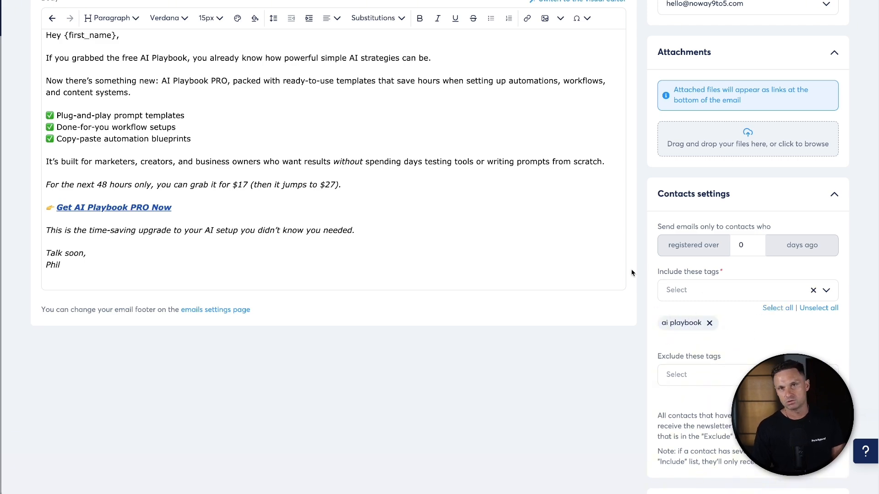
pyautogui.scroll(5, 726, 236)
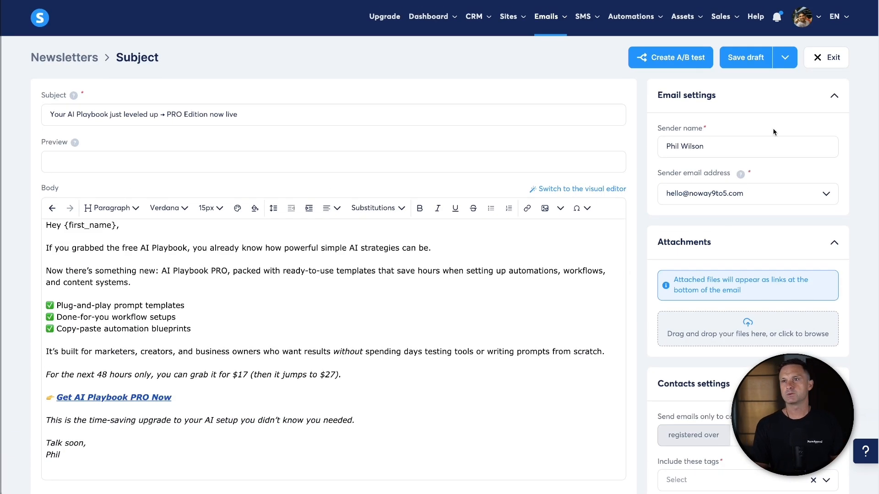
pyautogui.click(782, 64)
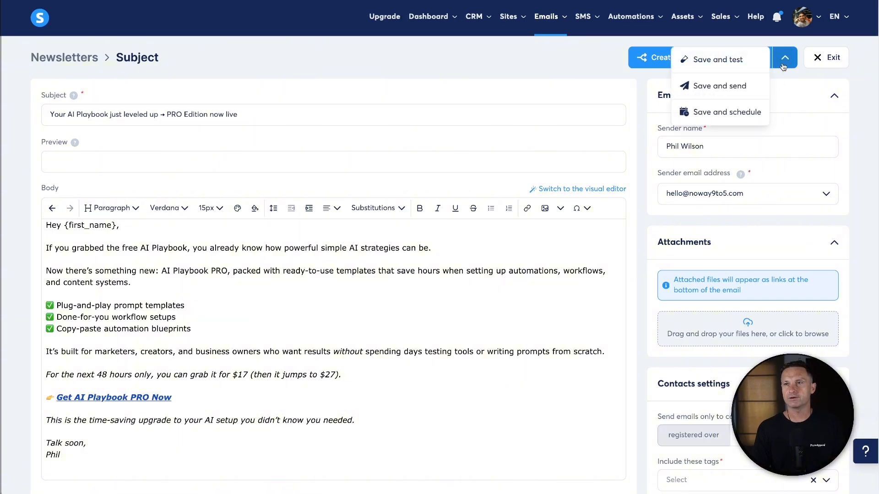
pyautogui.click(729, 62)
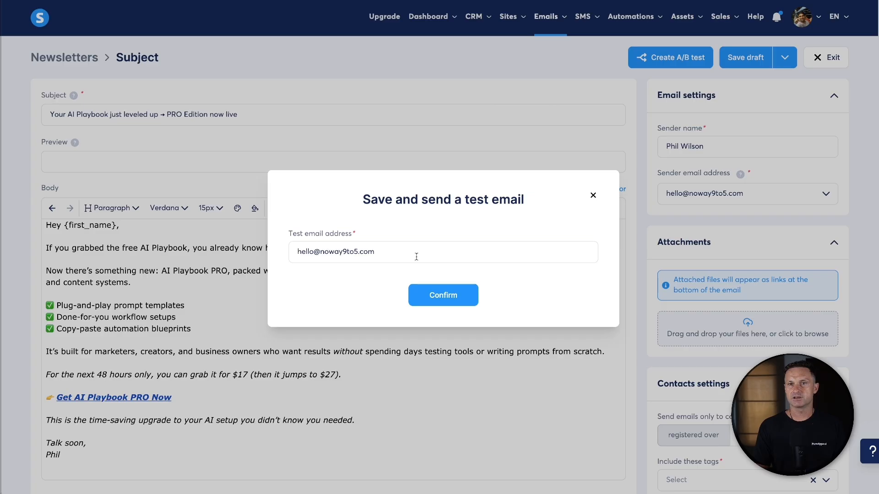
pyautogui.moveTo(348, 199); pyautogui.dragTo(523, 199)
pyautogui.click(523, 198)
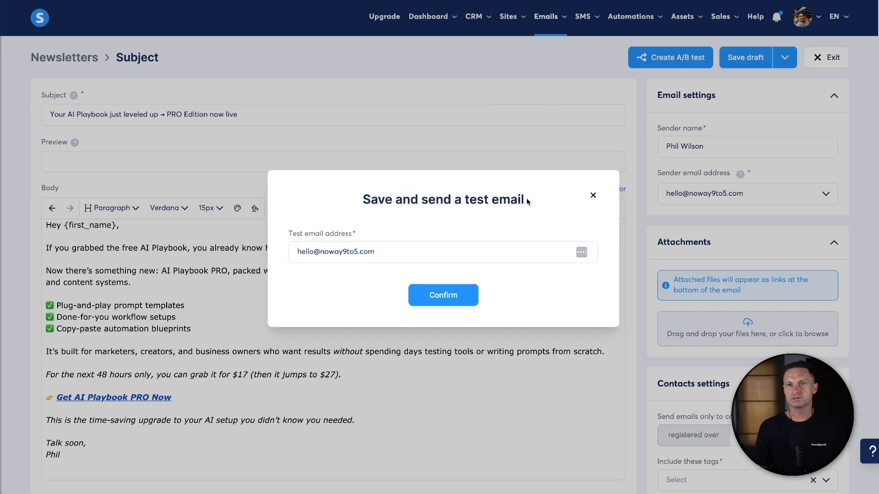
pyautogui.click(423, 305)
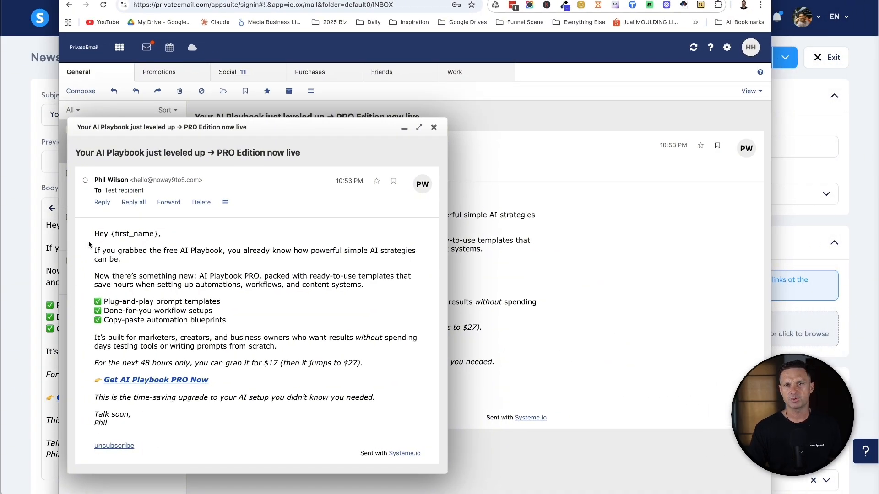
# Review the received test email in the PrivateEmail inbox, checking the greeting's first-name placeholder and the body text.
pyautogui.moveTo(109, 233); pyautogui.dragTo(159, 231)
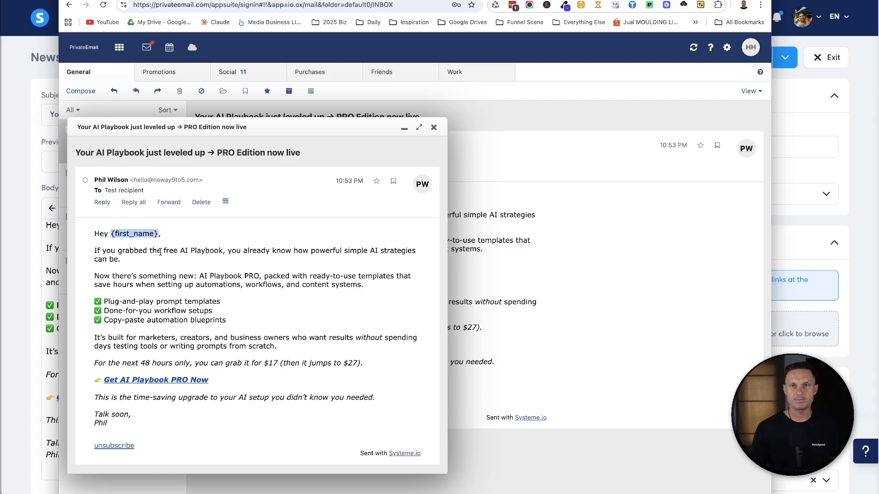
pyautogui.click(124, 231)
pyautogui.doubleClick(101, 234)
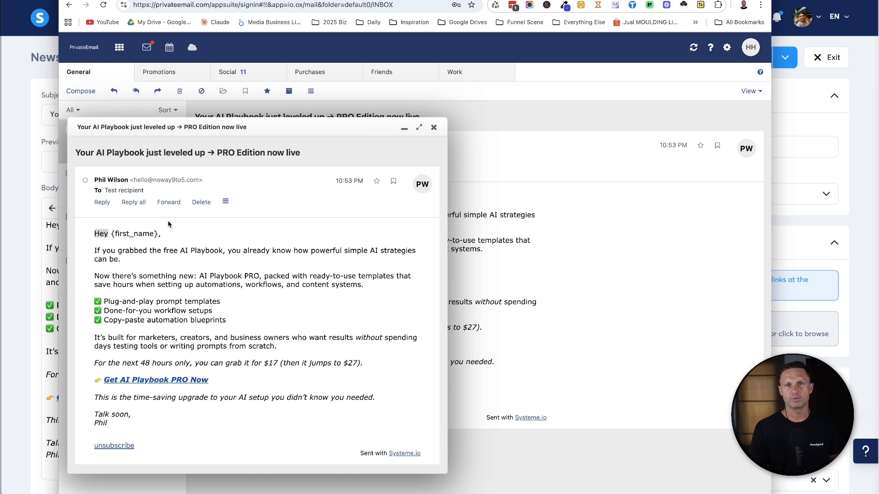
pyautogui.moveTo(158, 430); pyautogui.dragTo(111, 339)
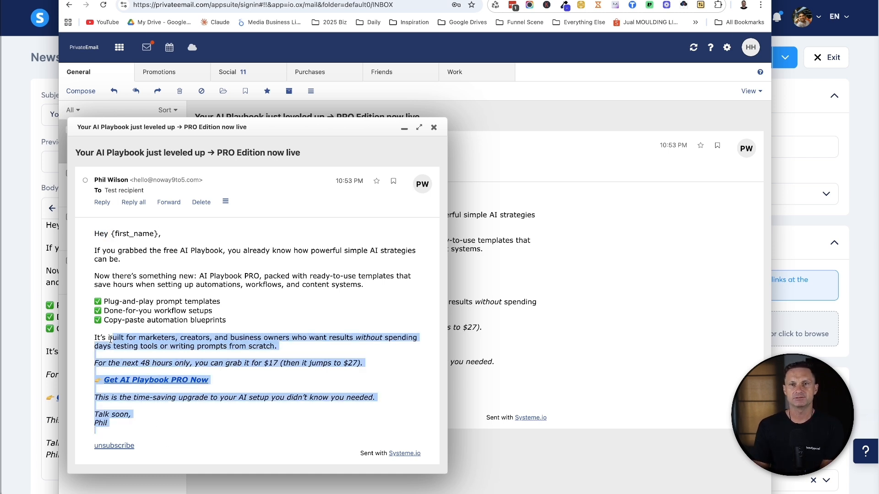
pyautogui.click(155, 357)
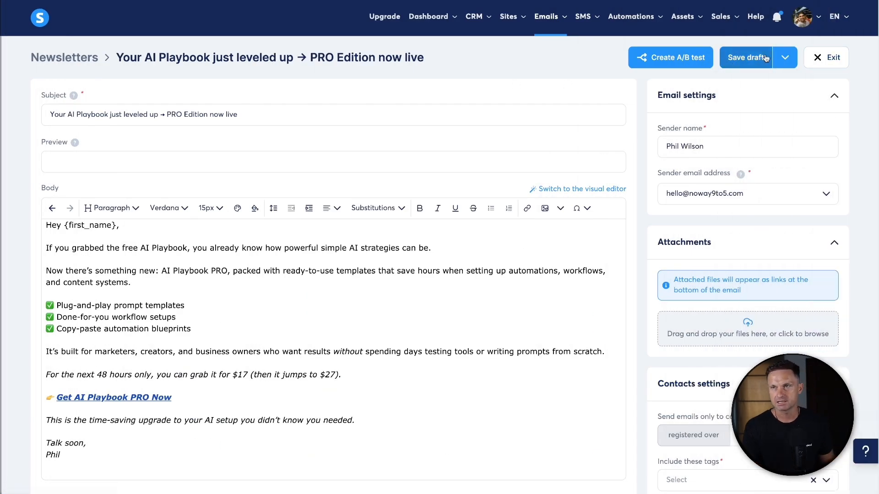
# Save and schedule the newsletter for November 06, 2025 at 10:30, and exit to the newsletter list.
pyautogui.click(784, 58)
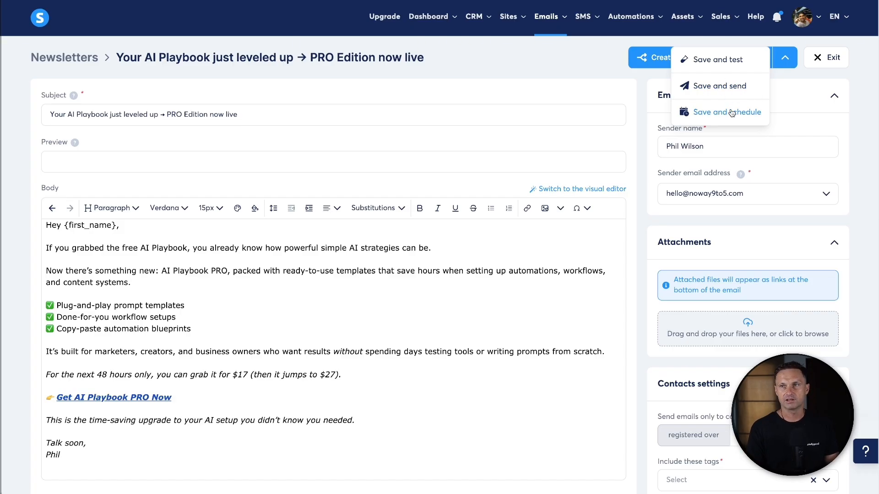
pyautogui.click(731, 113)
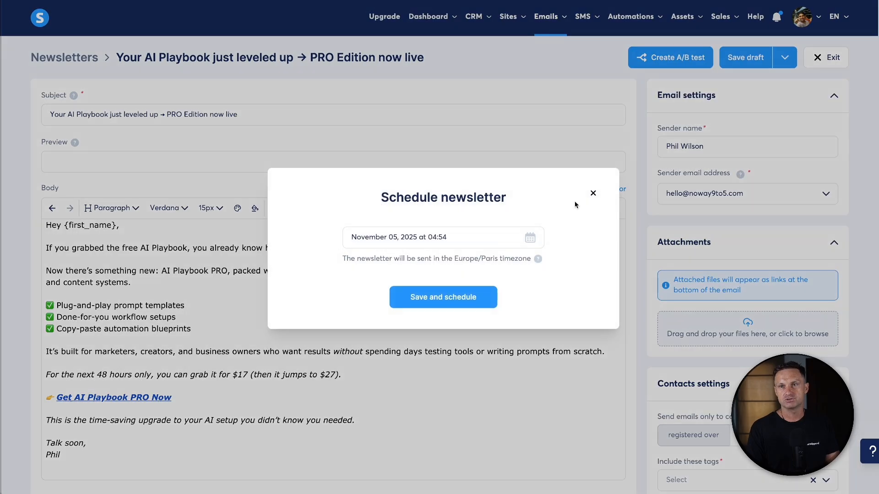
pyautogui.click(529, 240)
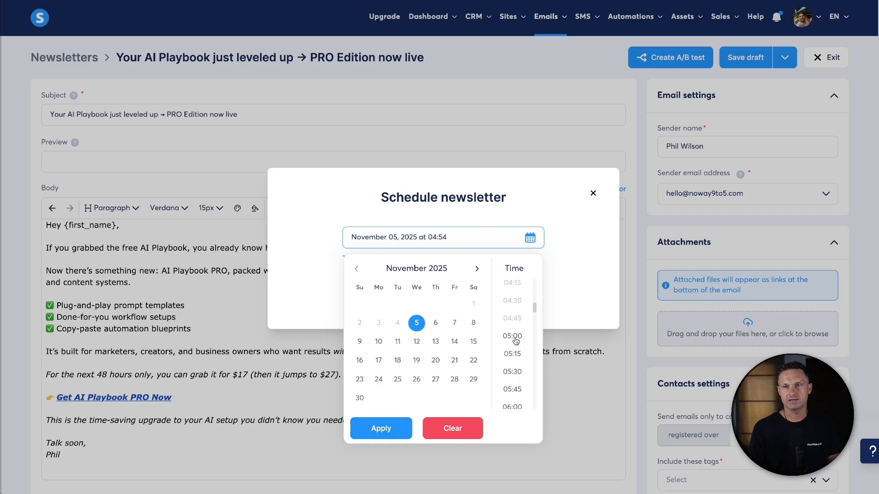
pyautogui.scroll(-8, 516, 341)
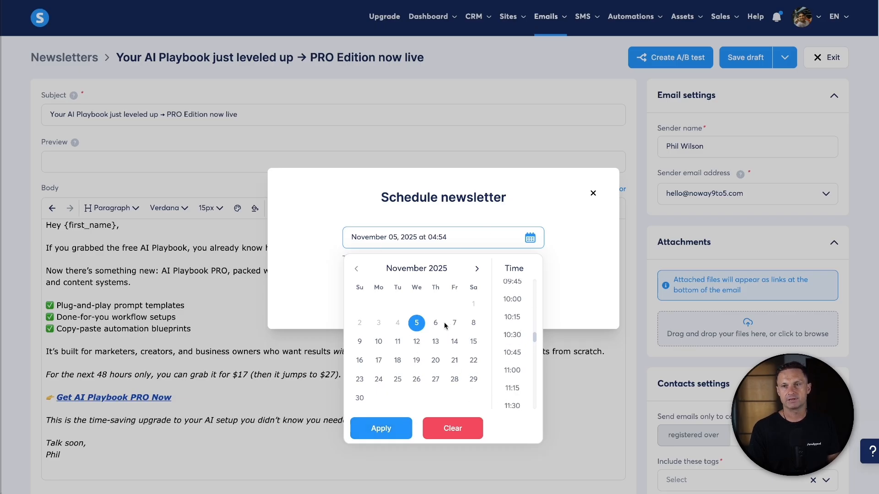
pyautogui.click(437, 323)
pyautogui.click(511, 335)
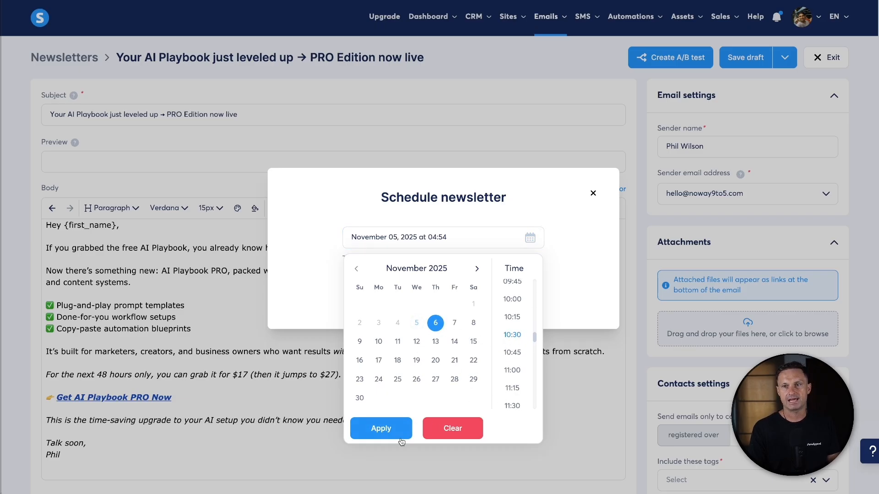
pyautogui.click(389, 428)
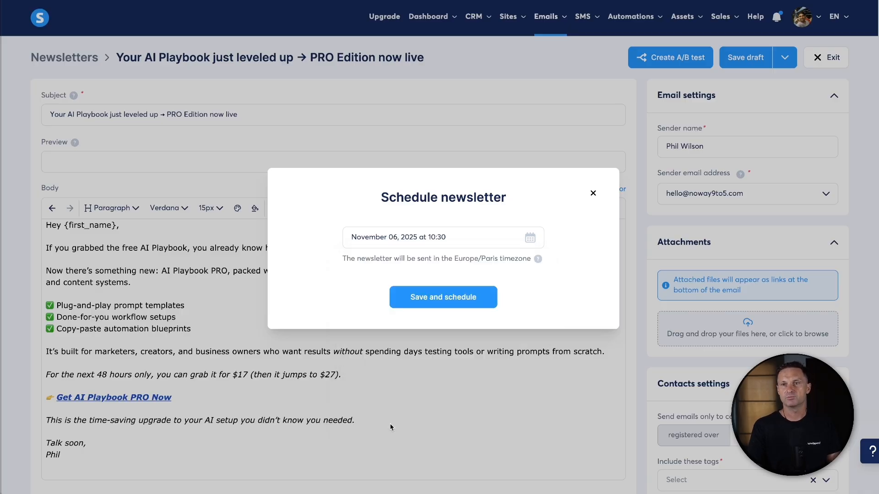
pyautogui.click(455, 298)
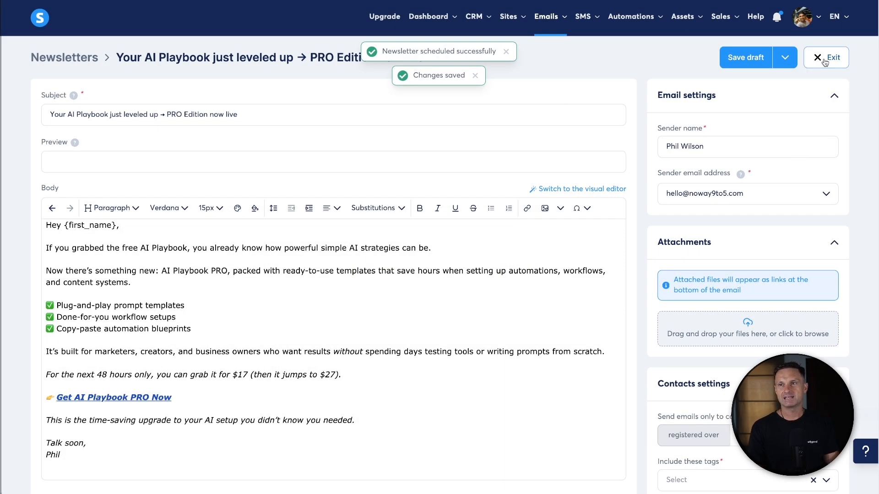
pyautogui.click(811, 60)
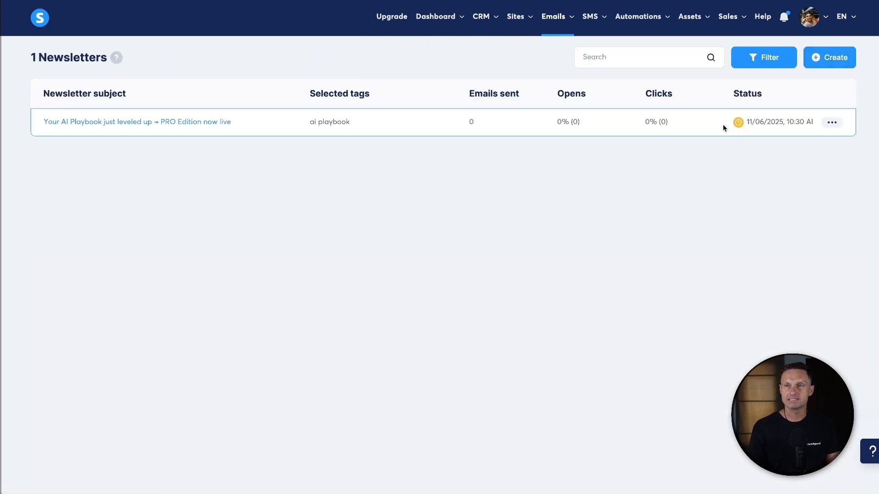
# Check the scheduled newsletter's send date and its available actions in the newsletter list.
pyautogui.moveTo(746, 123); pyautogui.dragTo(811, 123)
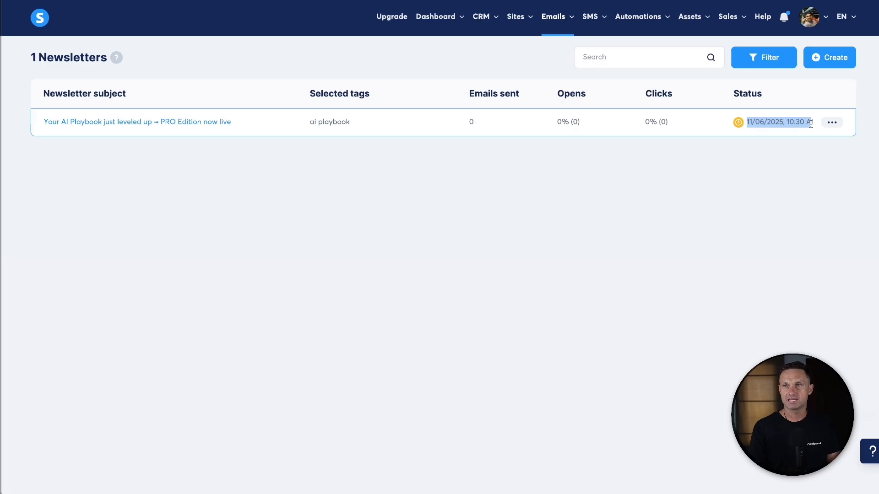
pyautogui.click(799, 132)
pyautogui.tripleClick(808, 120)
pyautogui.click(765, 146)
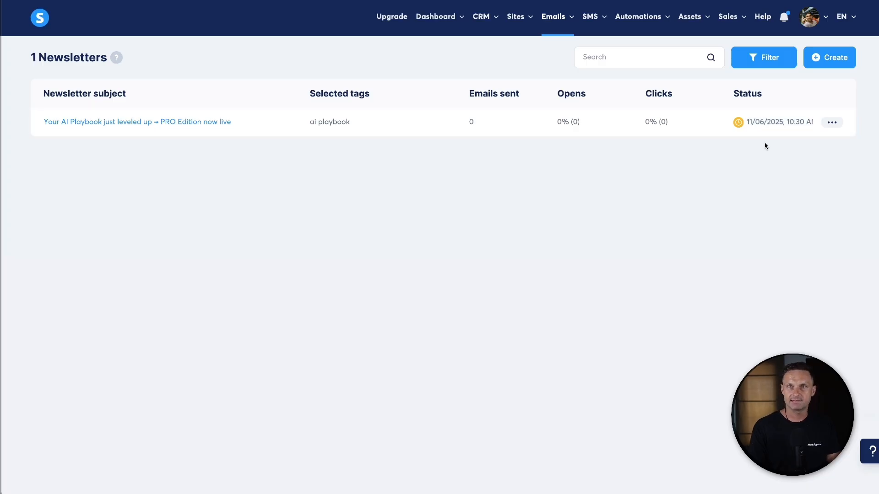
pyautogui.click(831, 122)
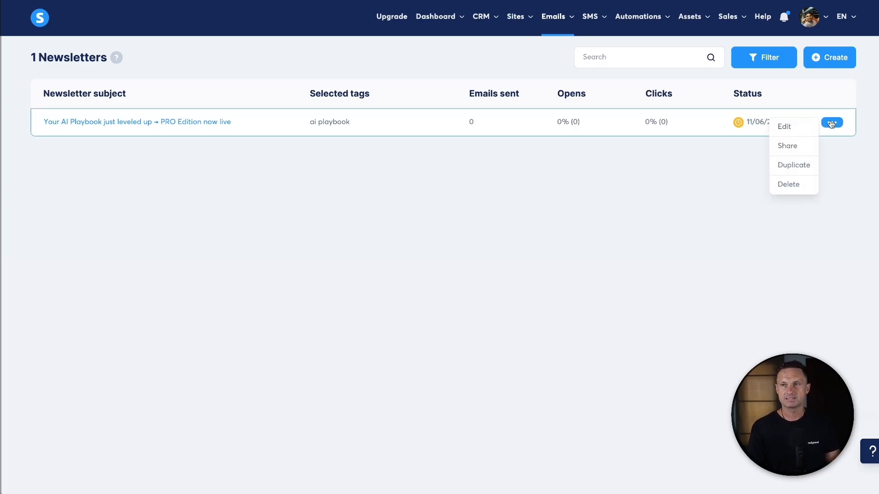
pyautogui.click(676, 203)
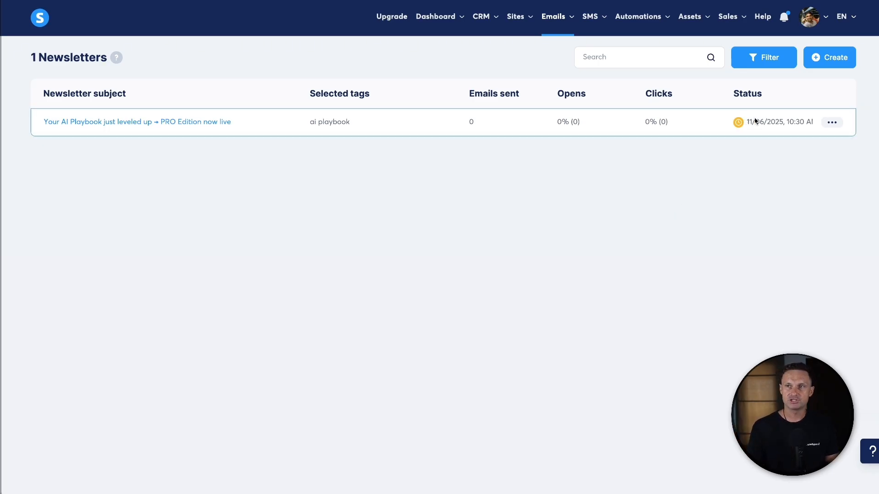
pyautogui.moveTo(746, 123); pyautogui.dragTo(793, 122)
pyautogui.click(832, 122)
pyautogui.click(644, 175)
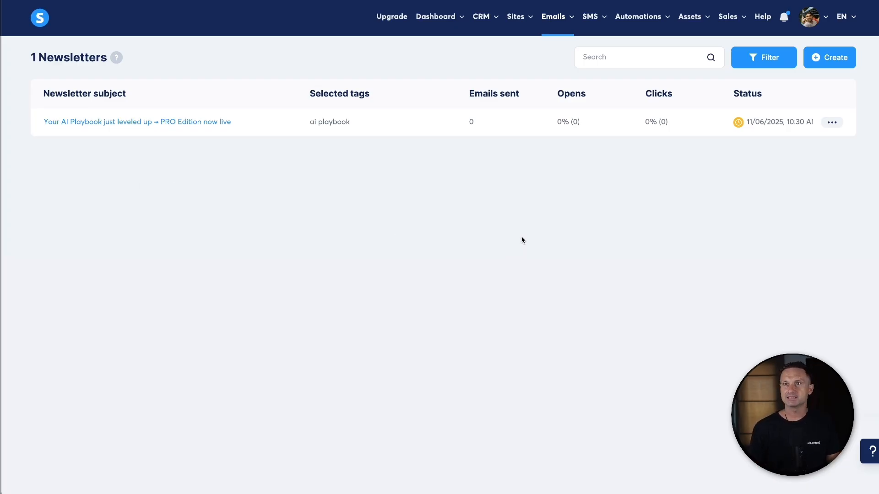
# Look over the email campaigns and newsletters lists, and switch to ChatGPT to review the drafted Playbook email sequence.
pyautogui.moveTo(556, 24)
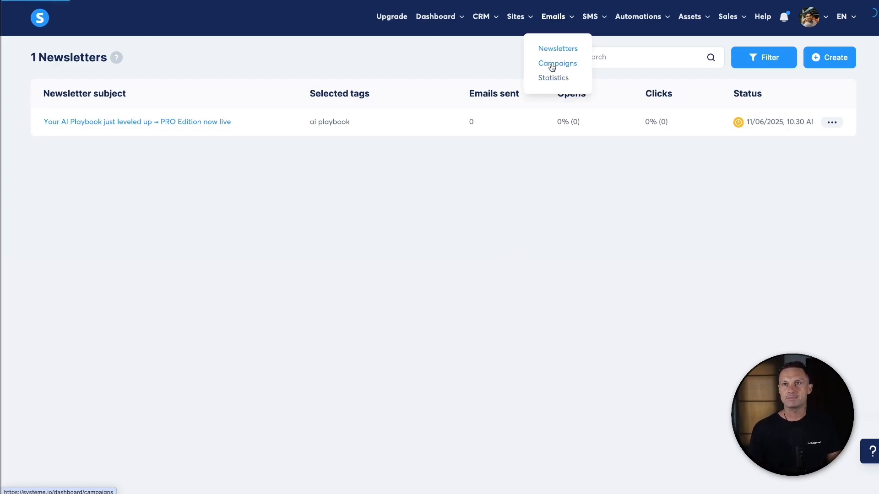
pyautogui.click(551, 64)
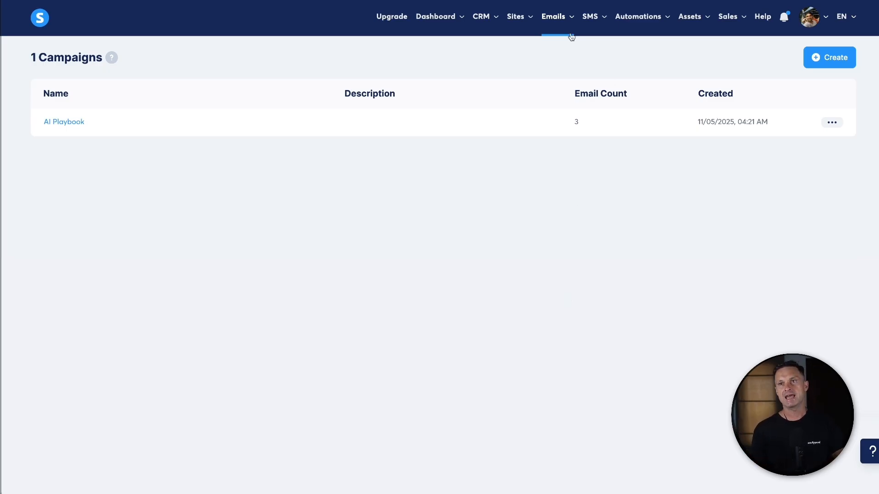
pyautogui.click(556, 47)
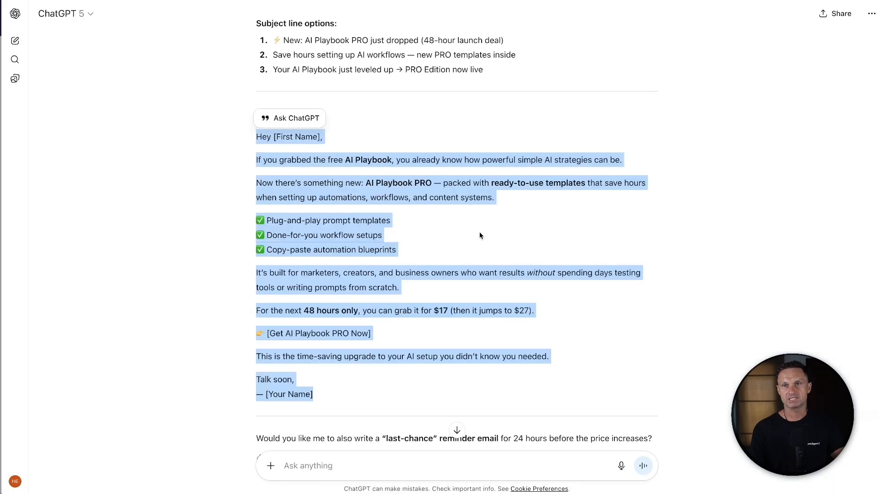
pyautogui.scroll(20, 481, 236)
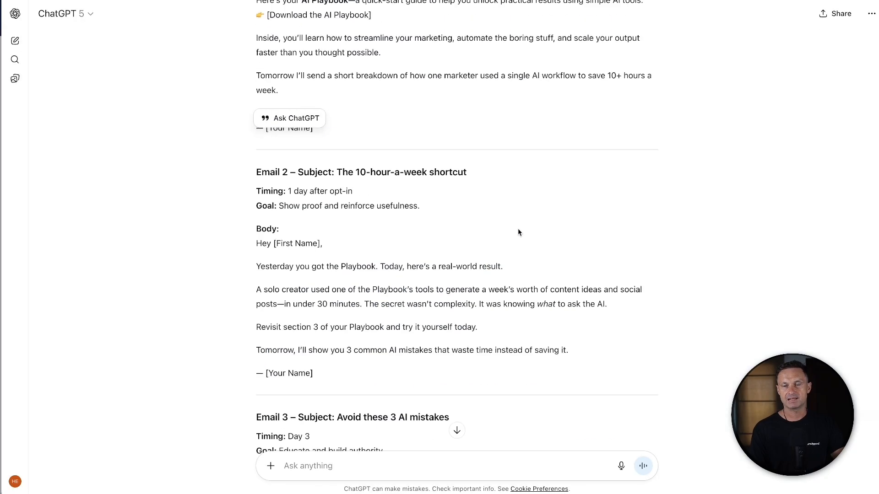